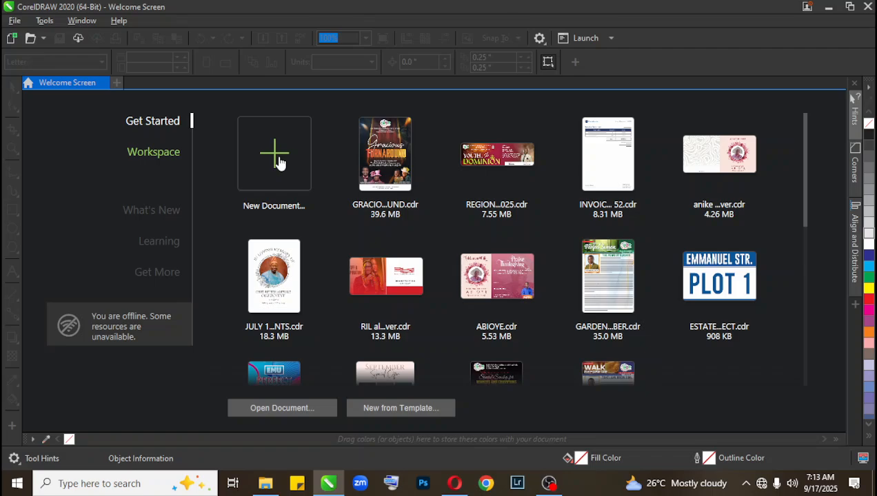
Step: Start a new document and name it "CorelDraw for Beginners Level 1"
left_click(275, 154)
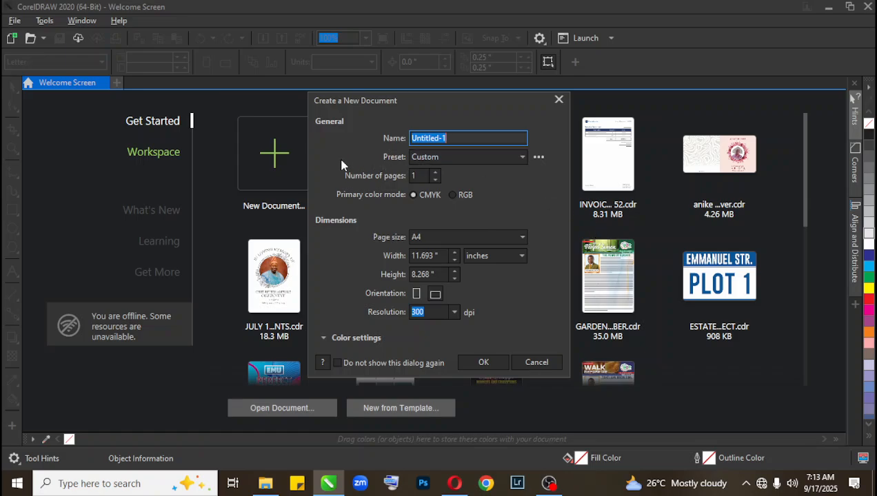
left_click(483, 139)
key("BackSpace")
key("BackSpace")
key("BackSpace")
key("BackSpace")
key("BackSpace")
key("BackSpace")
key("BackSpace")
key("BackSpace")
key("BackSpace")
key("BackSpace")
type("CorelDraw for Beh")
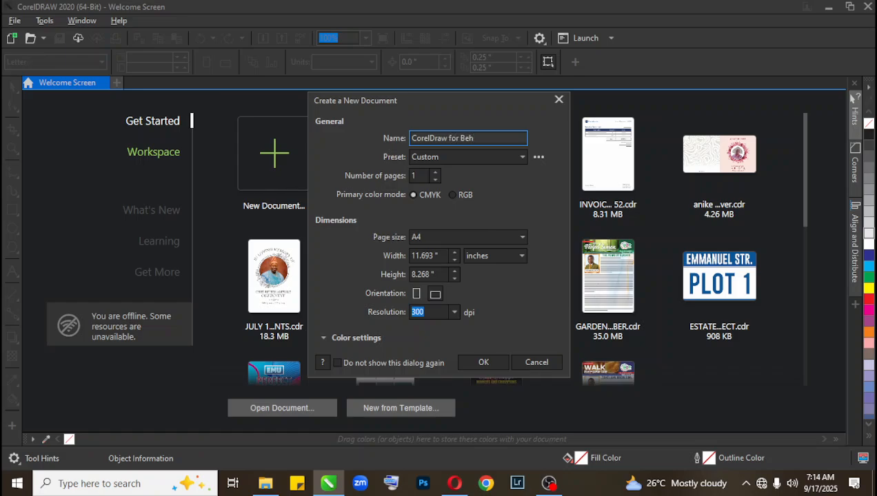
key("BackSpace")
type("ginners Level 1")
Step: Examine the available document presets, the preset saving options and the page size choices
left_click(460, 156)
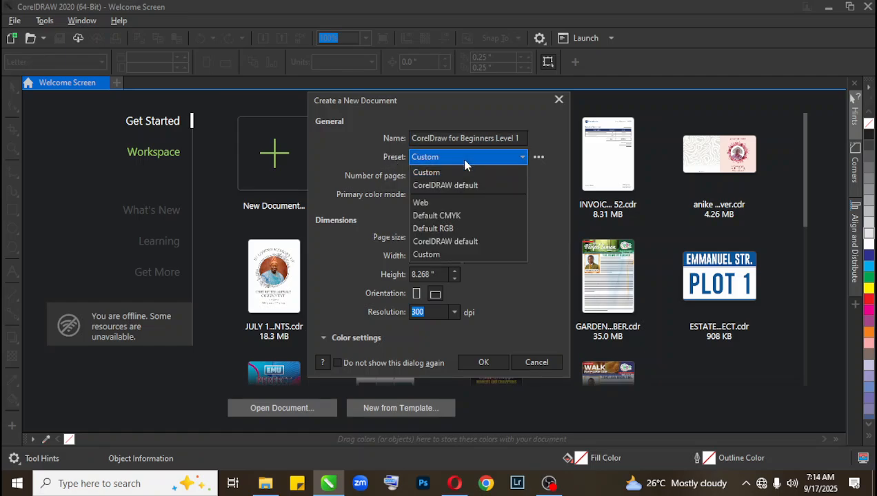
left_click(464, 160)
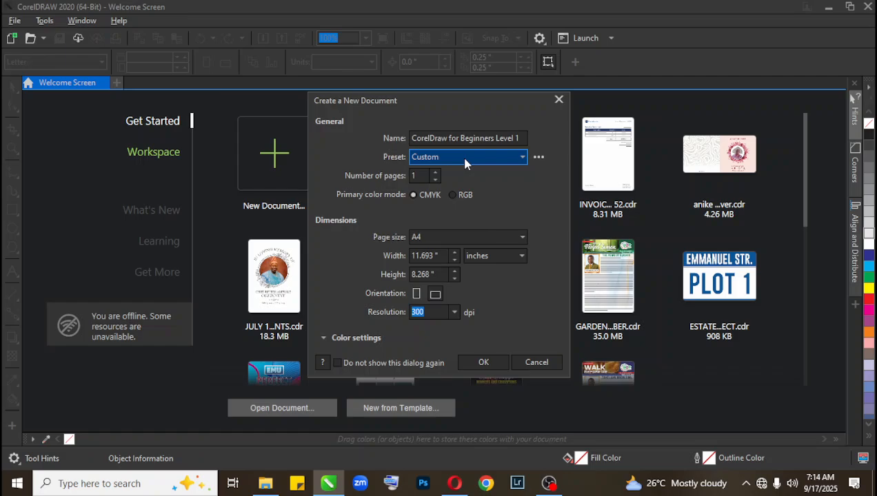
left_click(504, 159)
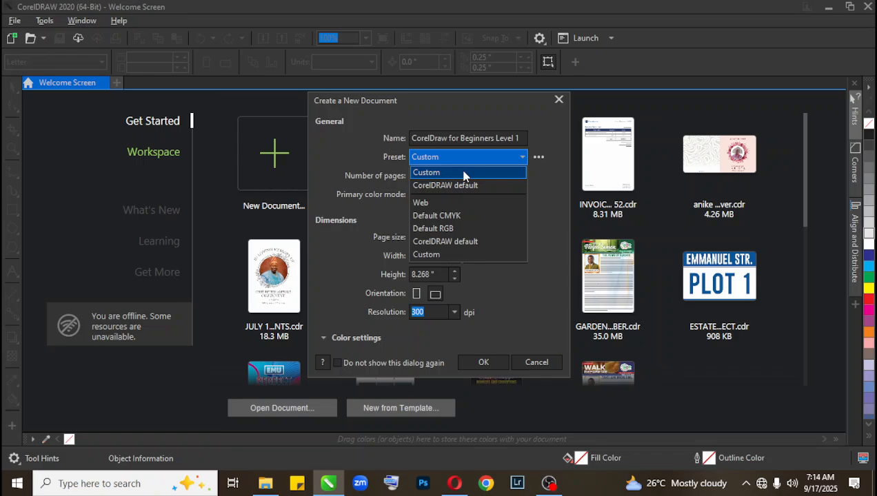
left_click(480, 158)
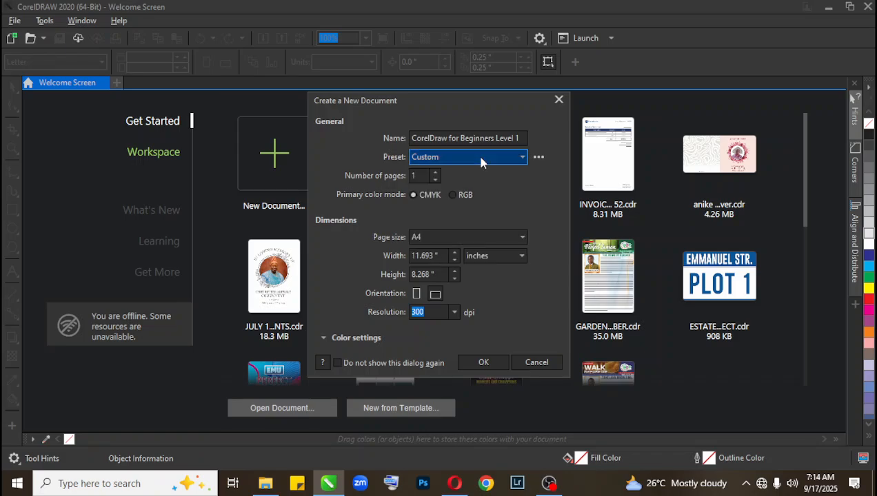
left_click(538, 159)
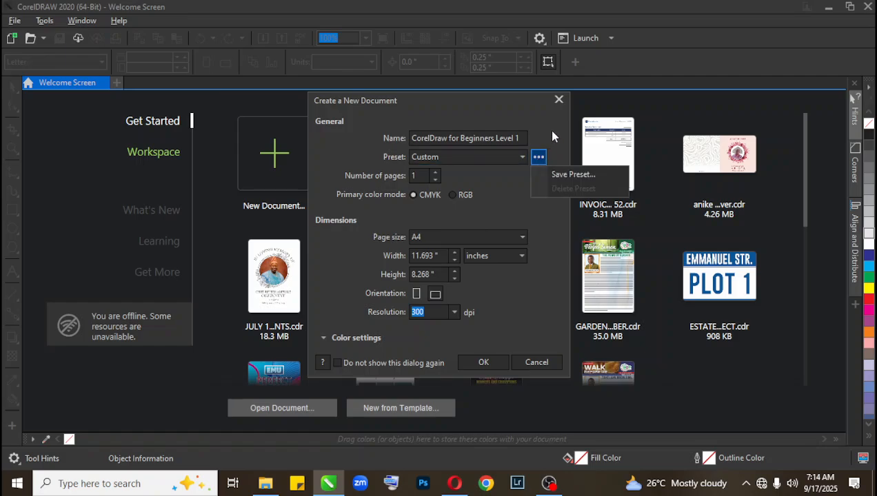
left_click(499, 167)
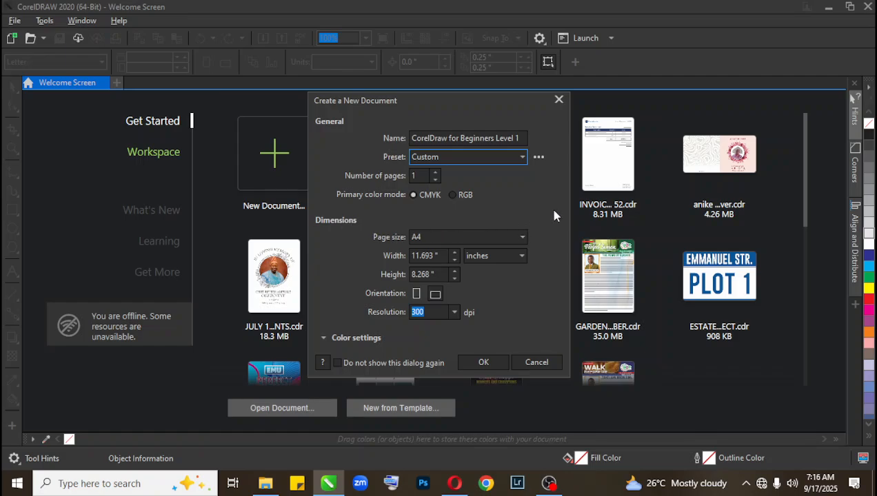
left_click(482, 238)
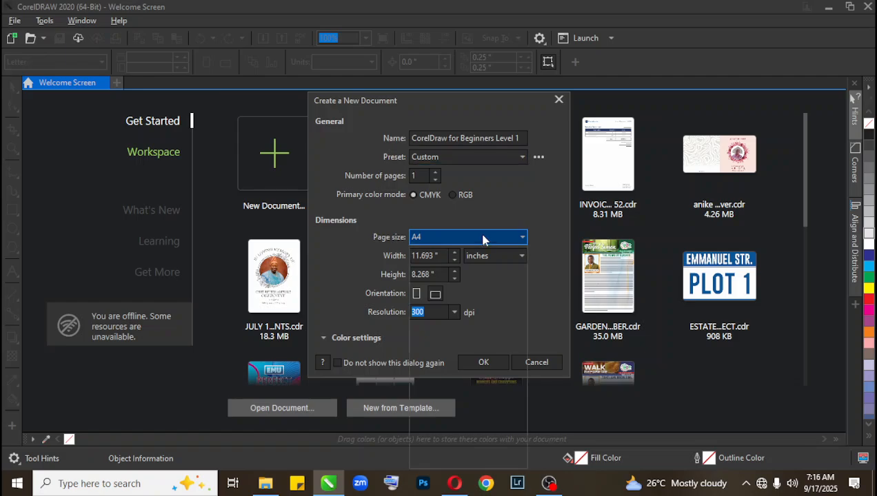
left_click(518, 218)
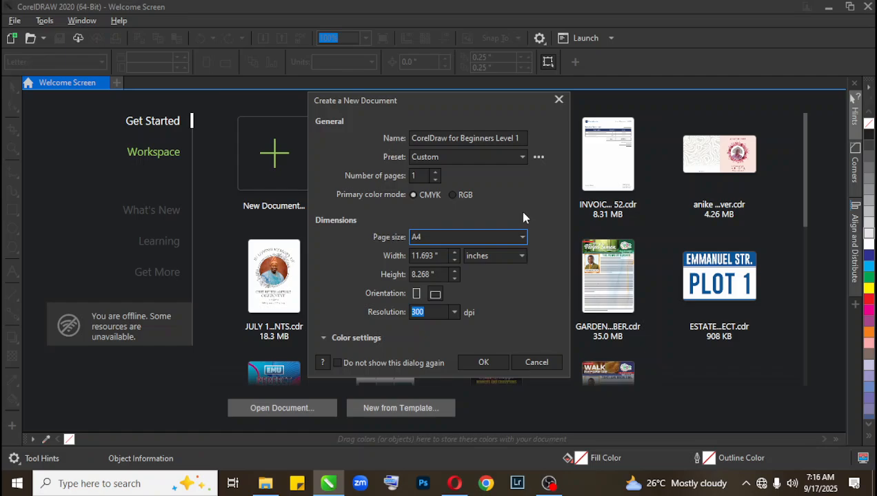
Step: Set the page size to A4 and the measurement units to inches
left_click(453, 240)
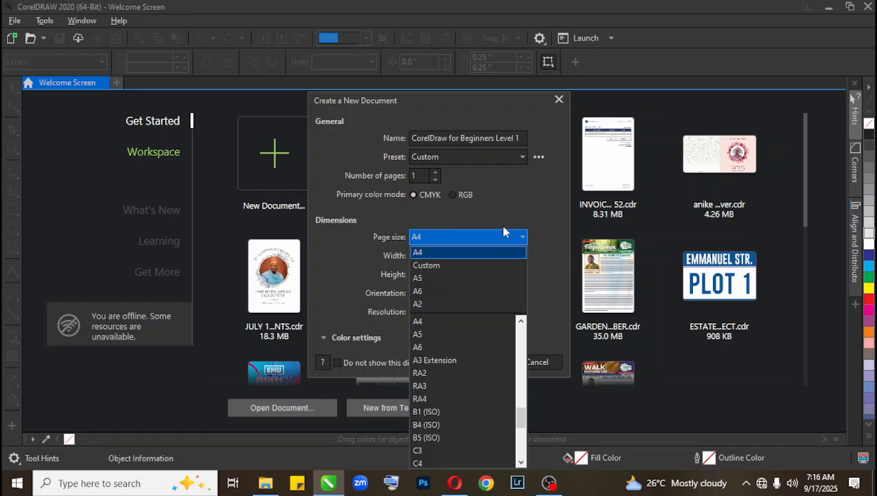
left_click(469, 252)
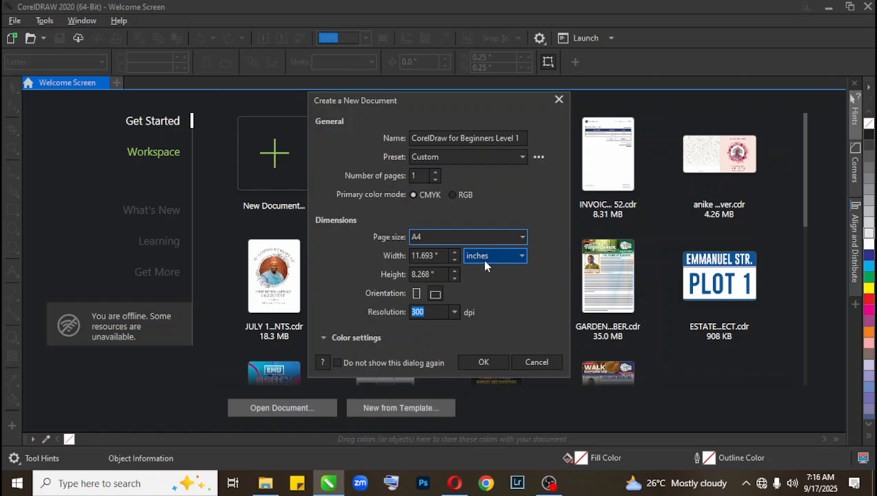
left_click(494, 238)
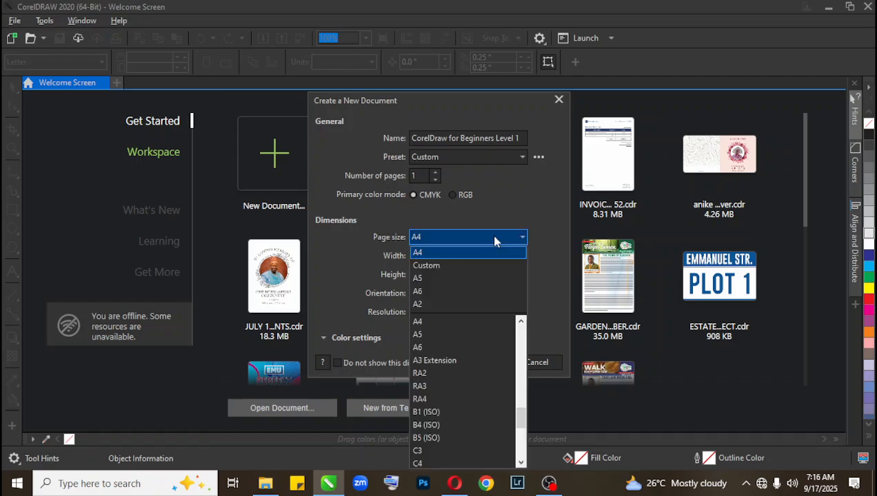
left_click(463, 250)
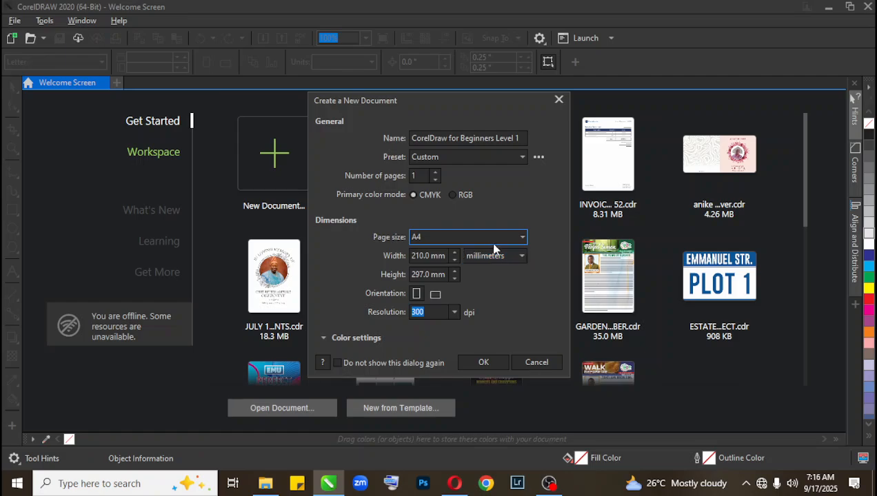
left_click(480, 256)
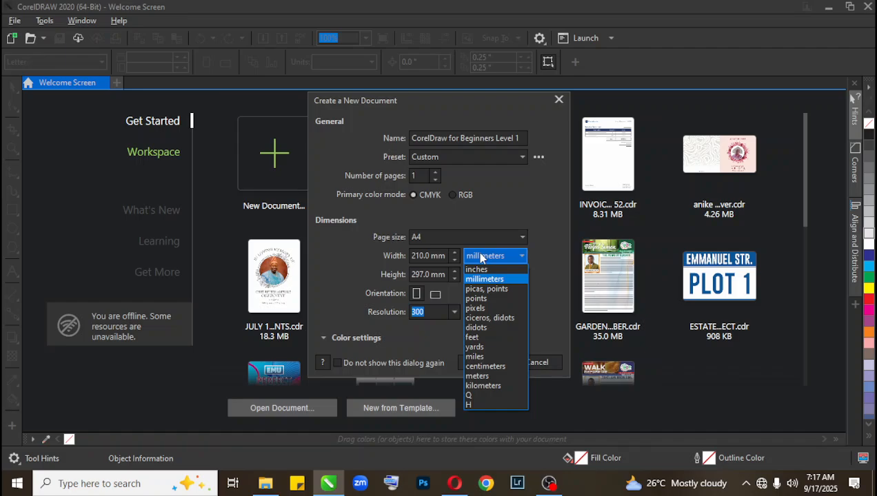
left_click(480, 256)
left_click(480, 257)
left_click(481, 275)
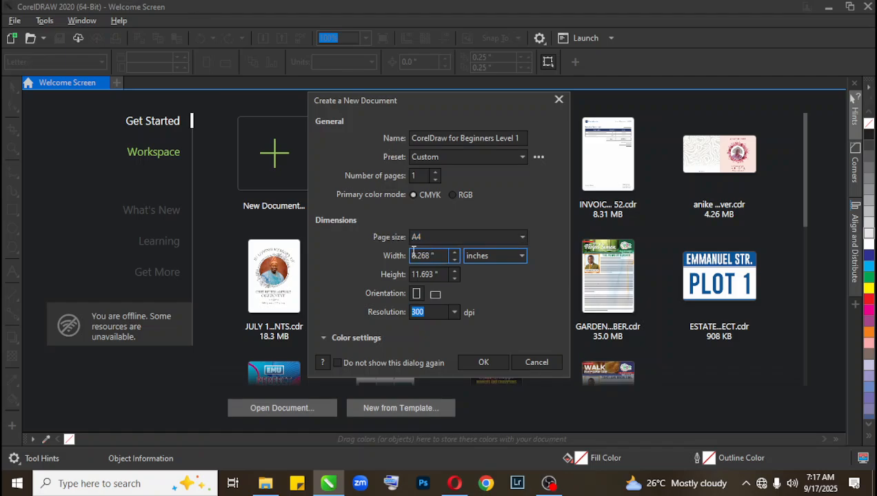
Step: Switch the page to landscape orientation, keep the resolution at 300 dpi, and create the document
left_click(438, 299)
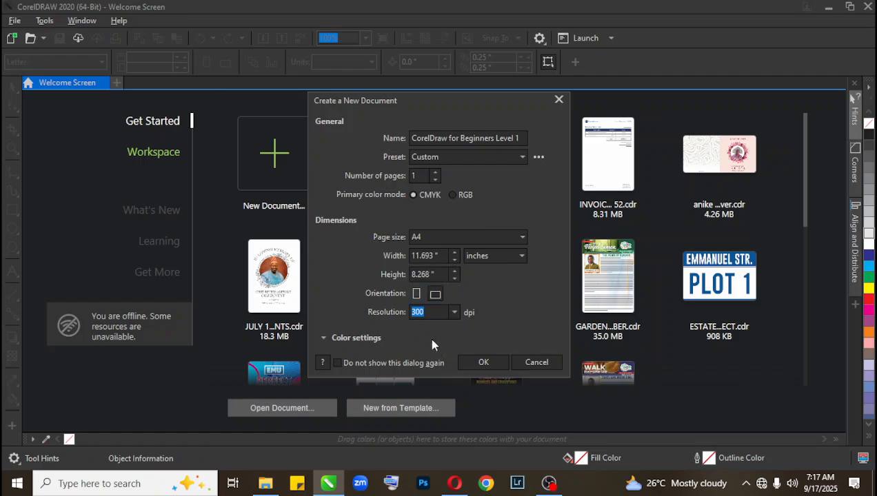
left_click(431, 314)
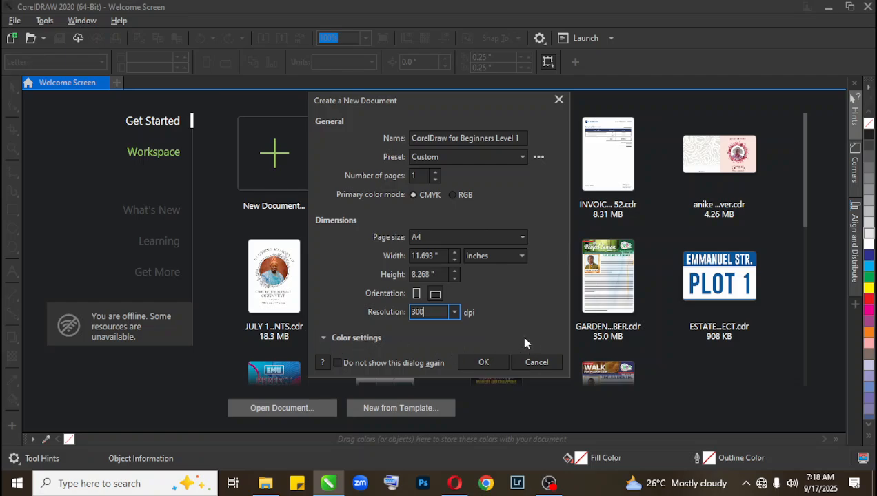
left_click(484, 363)
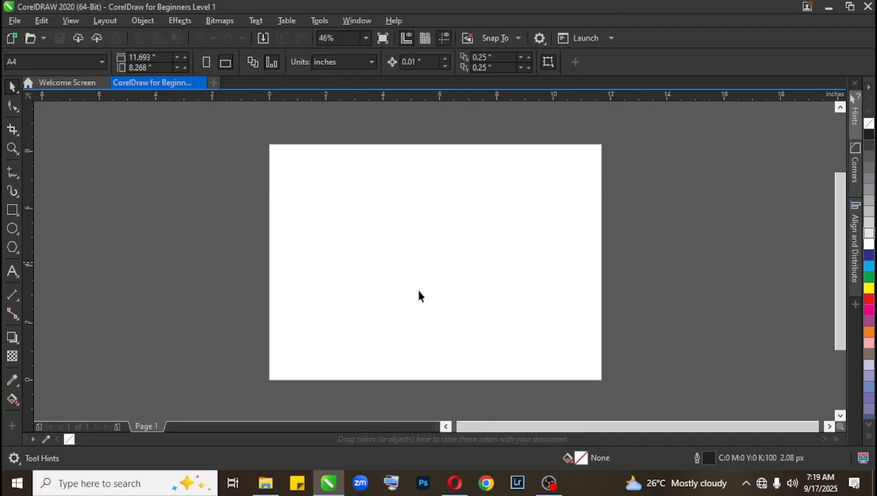
left_click(549, 484)
left_click(551, 483)
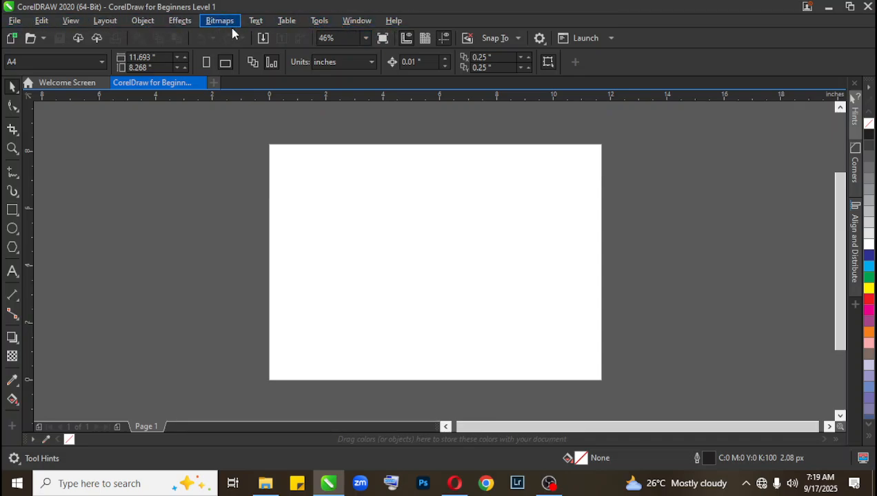
left_click(14, 25)
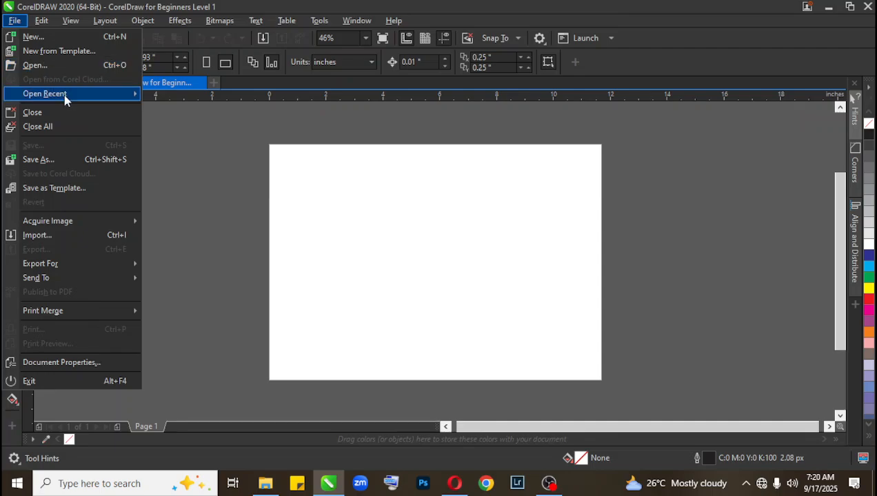
mouse_move(64, 95)
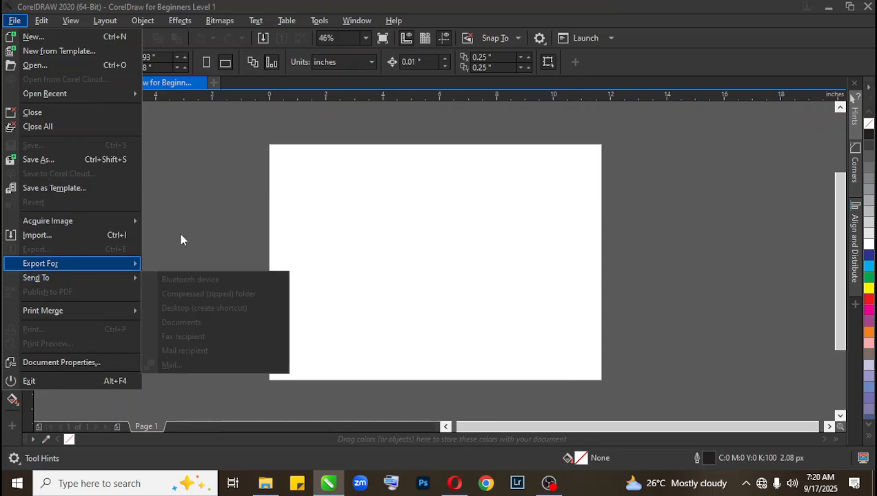
left_click(227, 173)
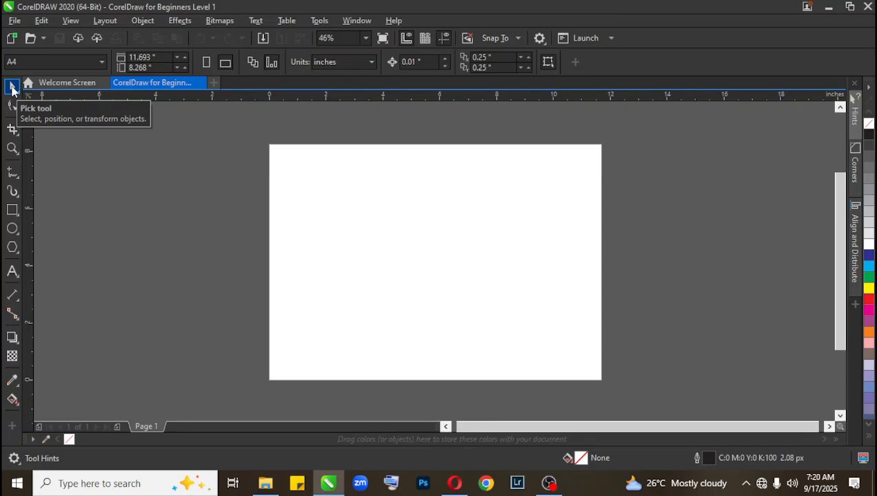
Step: Draw a square about 3.03 in wide outside the page and a circle about 3.37 in across over the page's left edge
left_click(13, 210)
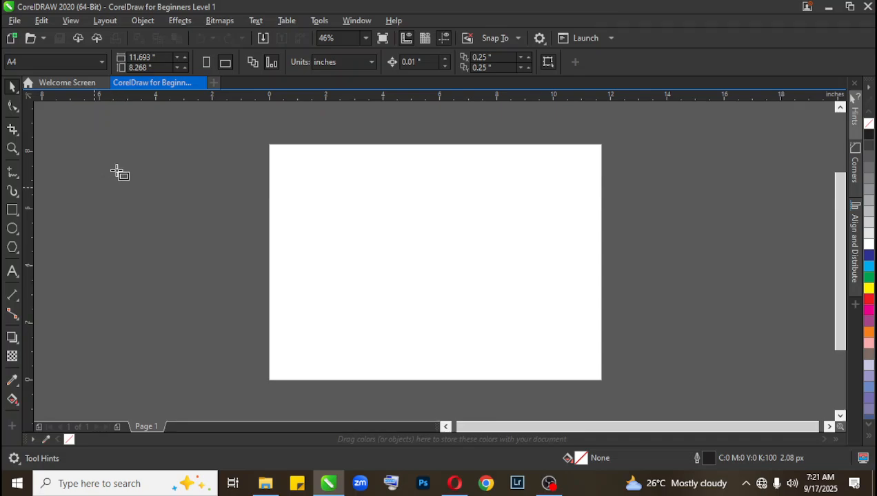
left_click_drag(116, 171, 204, 258)
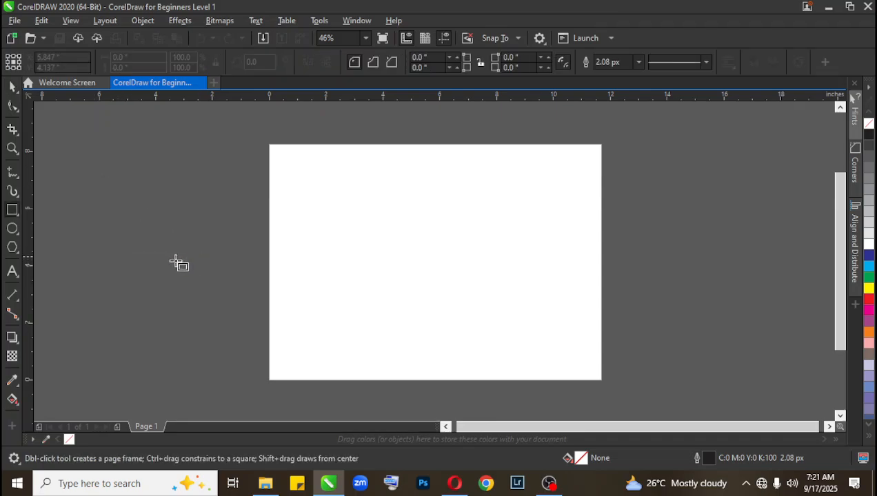
left_click(12, 231)
left_click_drag(241, 174, 322, 271)
key("space")
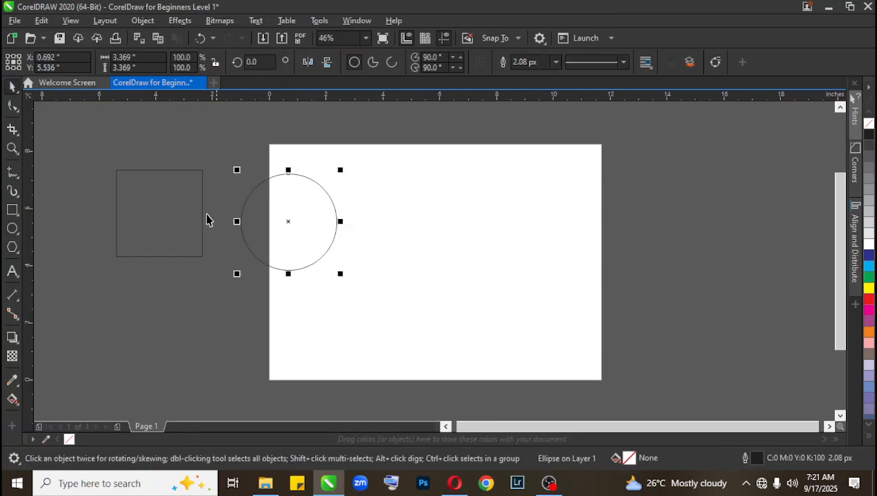
Step: Practise selecting the circle and the square, and move the square to about X -4.27 in, Y 6.18 in
left_click(172, 192)
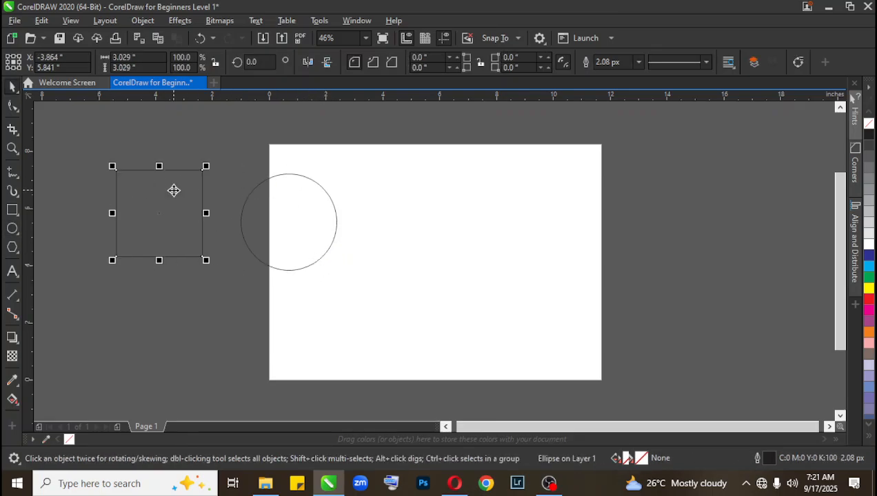
left_click(298, 228)
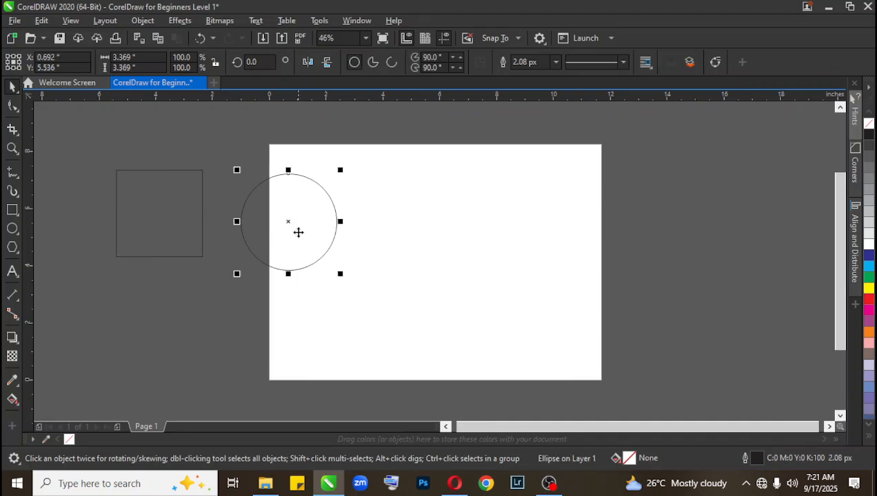
left_click(157, 198)
left_click(292, 233)
left_click(152, 218)
left_click_drag(184, 216, 344, 338)
left_click_drag(489, 203, 156, 190)
Step: Scale the circle proportionally to about 2.69 in across and the square to about 4.2 in wide
left_click(307, 257)
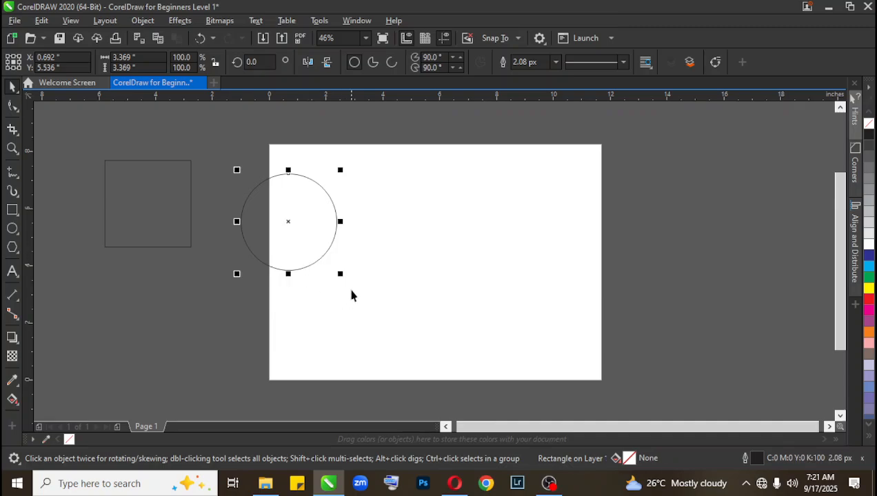
left_click_drag(340, 274, 401, 369)
left_click_drag(398, 333, 346, 258)
left_click(139, 208)
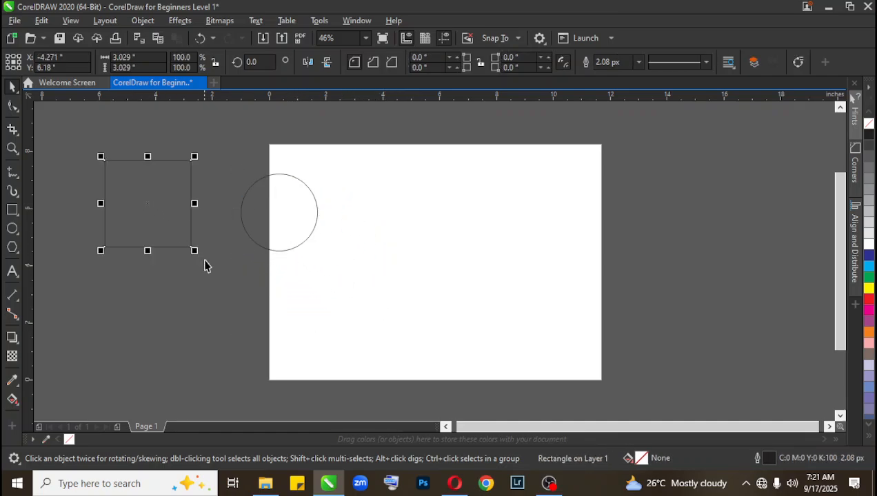
left_click_drag(195, 252, 223, 302)
Step: Fill the square with blue (C100 M100 Y0 K0) and the circle with red, leaving the square selected
key("z")
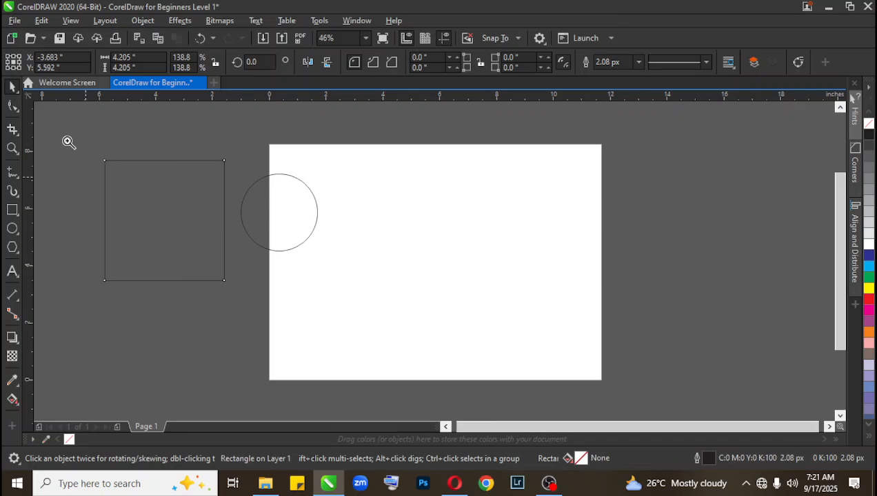
left_click_drag(72, 130, 420, 338)
key("space")
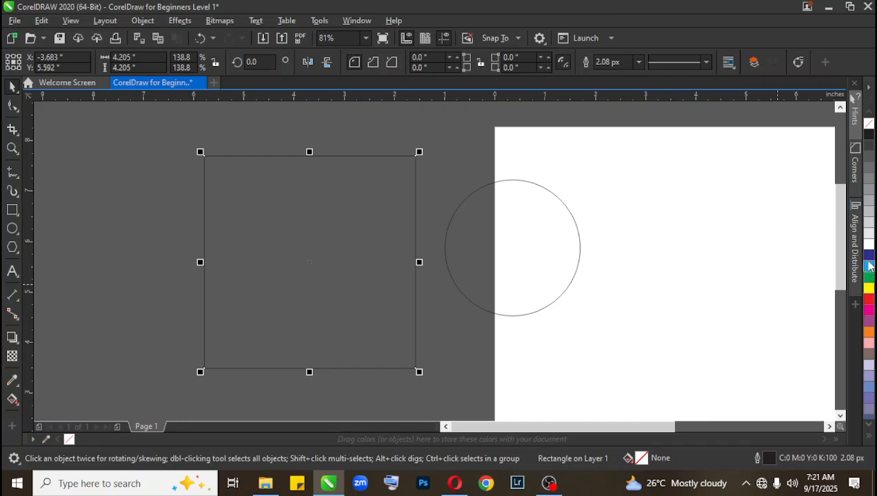
left_click(868, 255)
left_click(576, 256)
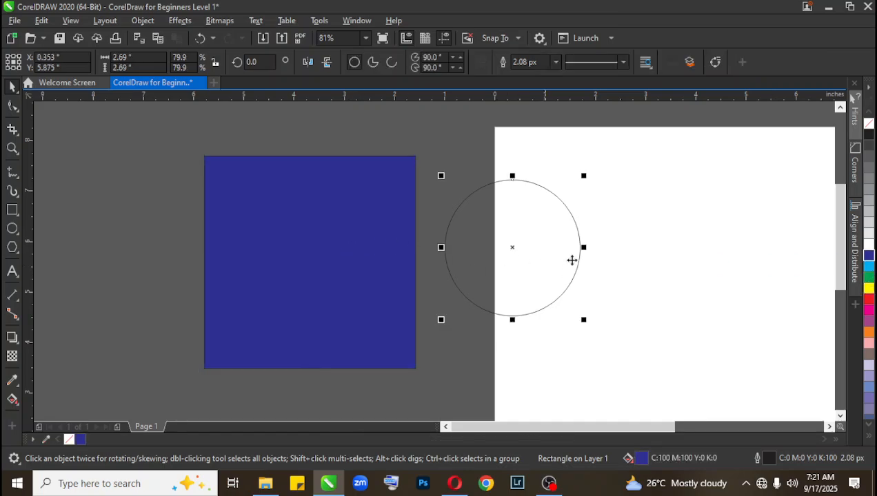
left_click(869, 298)
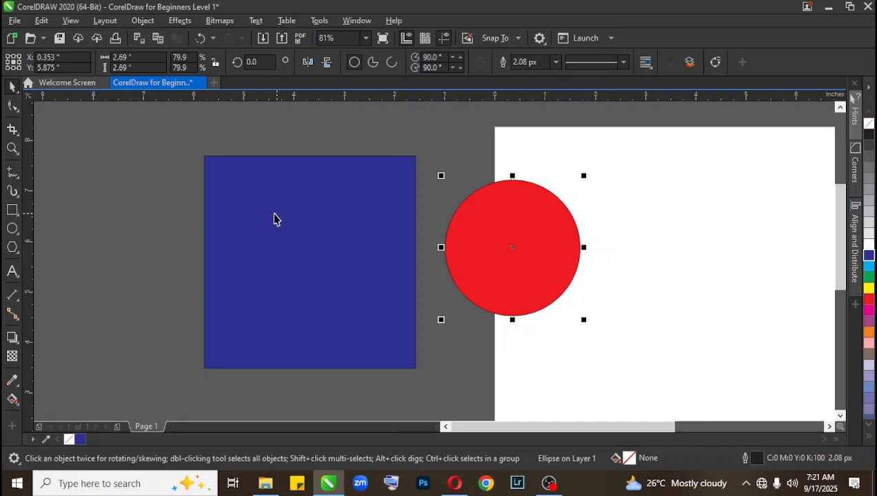
left_click(342, 269)
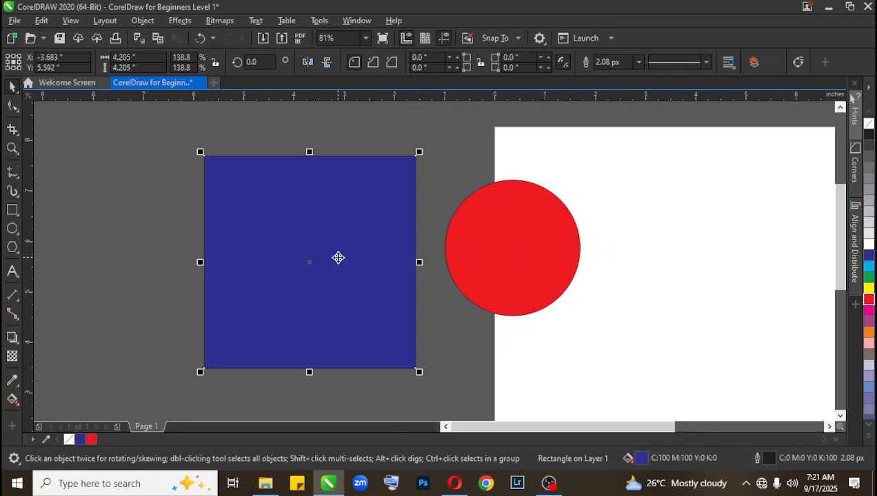
Step: Select the blue square, move it farther from the page, and place it behind the red circle at about X -0.26 in, Y 5.72 in
key("z")
left_click_drag(181, 144, 448, 383)
key("space")
left_click(105, 272)
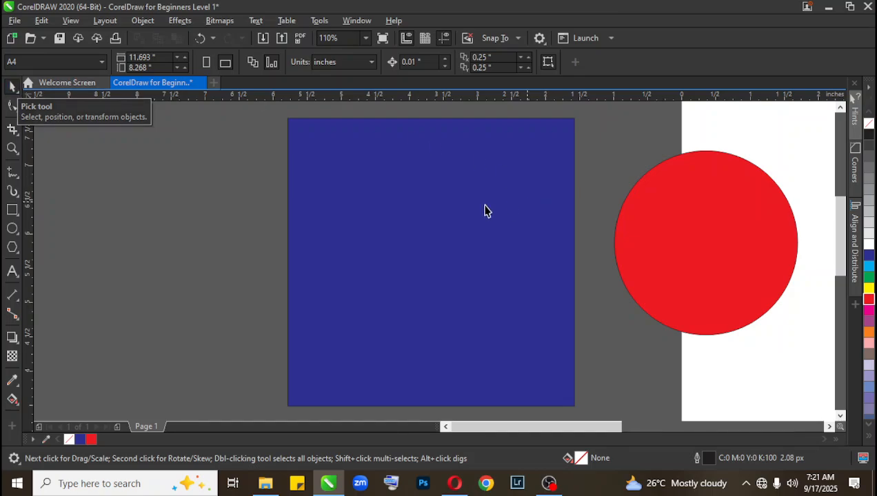
left_click(448, 204)
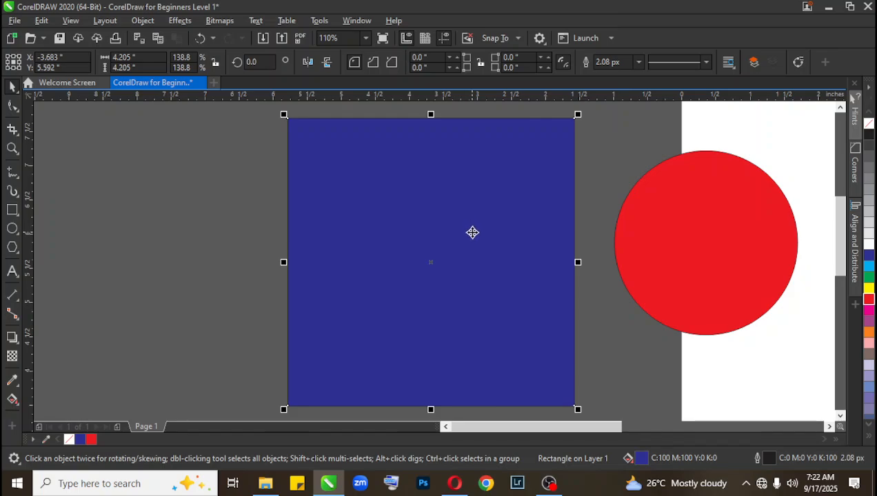
left_click_drag(487, 216, 204, 206)
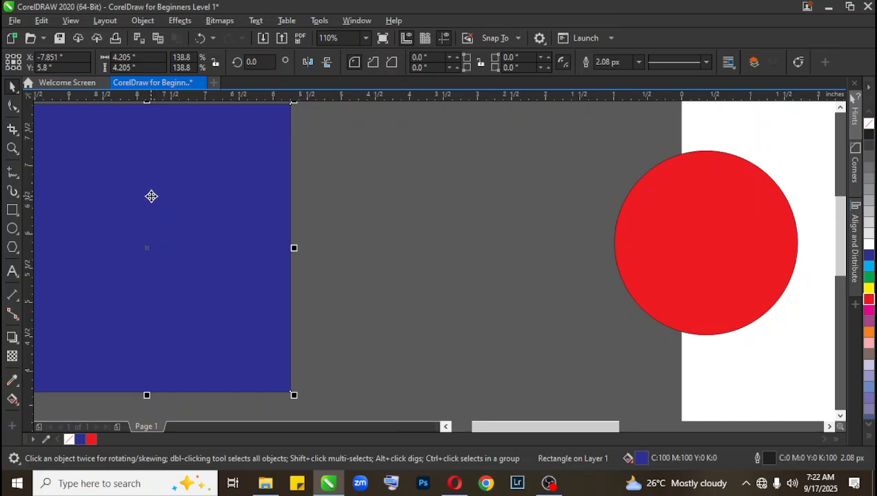
left_click_drag(151, 197, 634, 226)
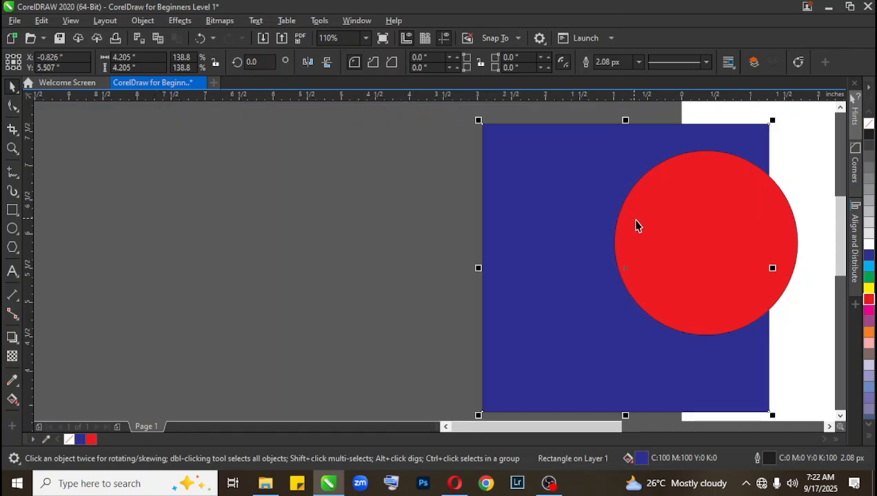
left_click_drag(567, 227, 605, 233)
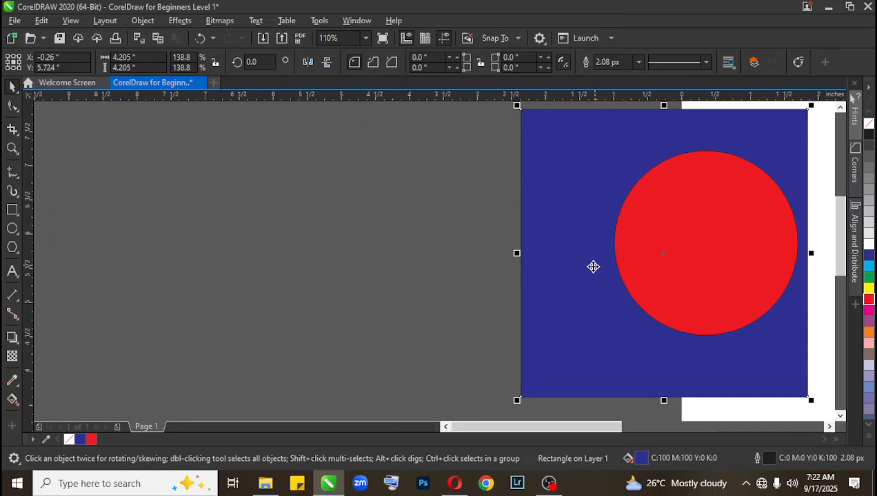
Step: Move the square away from the page to about X -7.22 in, Y 5.5 in and the circle onto it at about X 2.31 in, Y 5.61 in
left_click_drag(581, 280, 153, 285)
left_click_drag(164, 213, 142, 209)
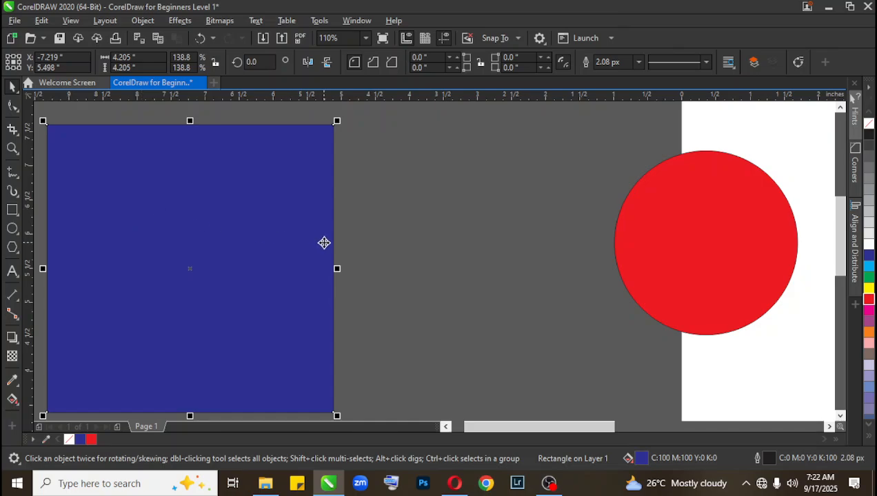
left_click(660, 238)
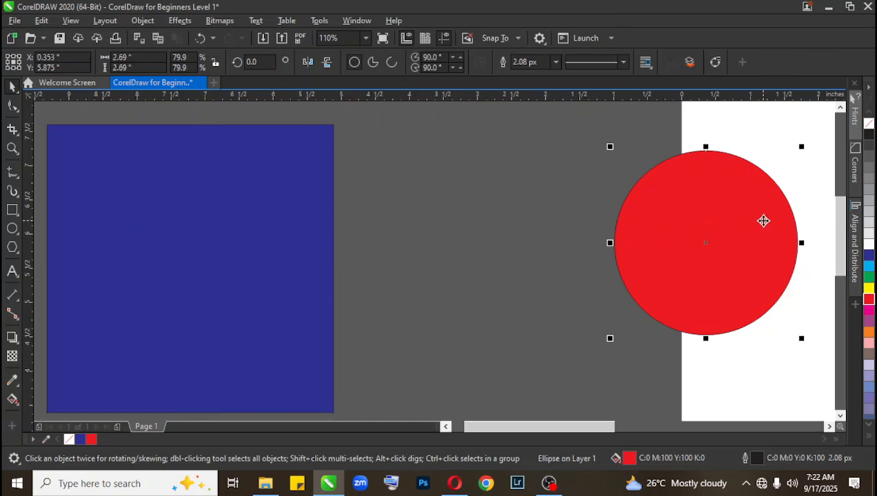
left_click_drag(763, 220, 832, 245)
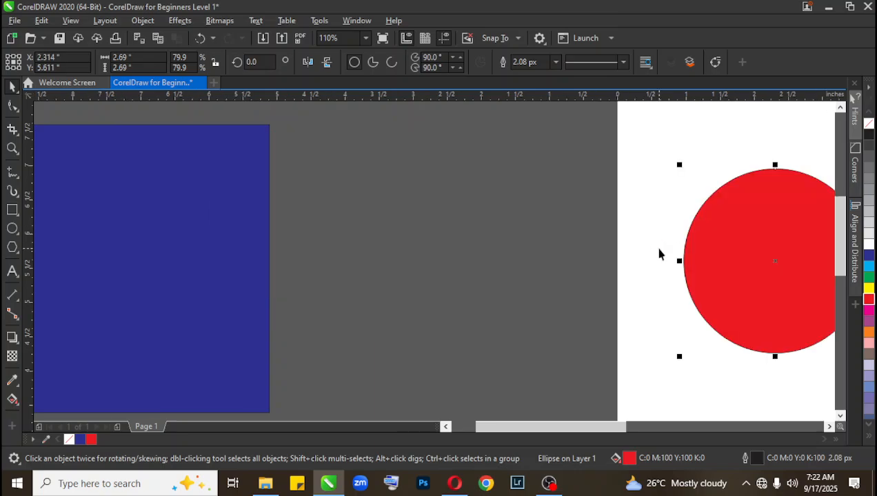
Step: Move the blue square beside the page's left edge at about X -2.29 in, Y 5.36 in
key("z")
right_click(475, 229)
right_click(285, 199)
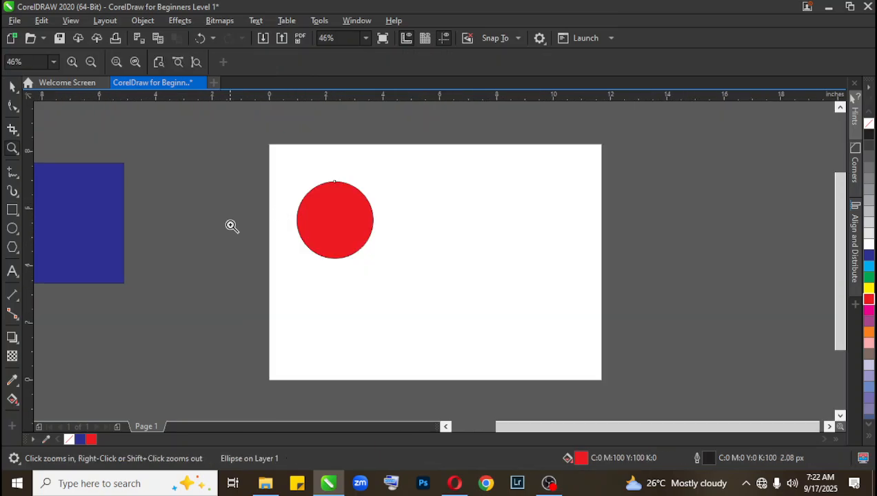
key("space")
left_click_drag(74, 215, 209, 235)
key("space")
left_click_drag(120, 150, 332, 305)
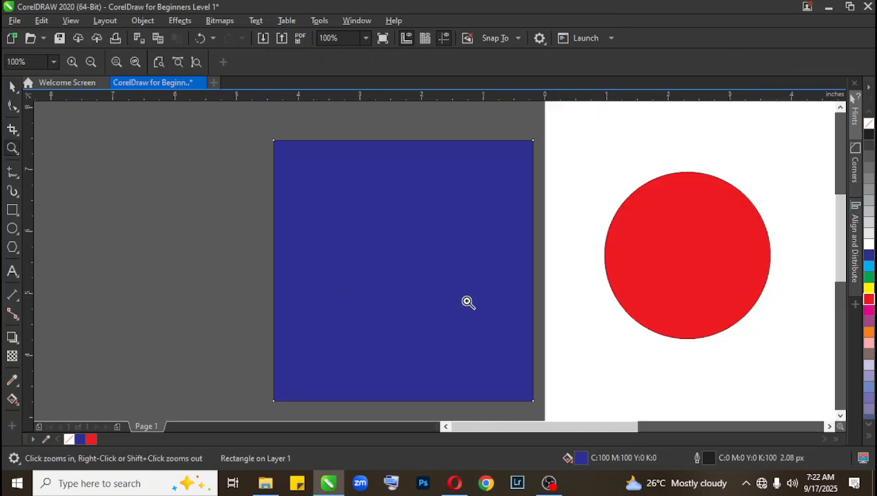
key("space")
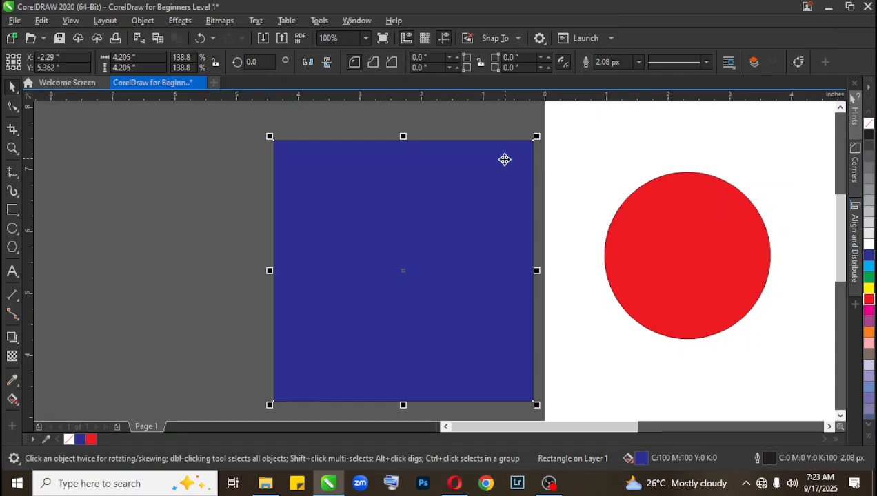
Step: Try shrinking the square to about 2.54 in, undo it, and scale it proportionally to about 4.12 in wide
left_click_drag(538, 138, 438, 220)
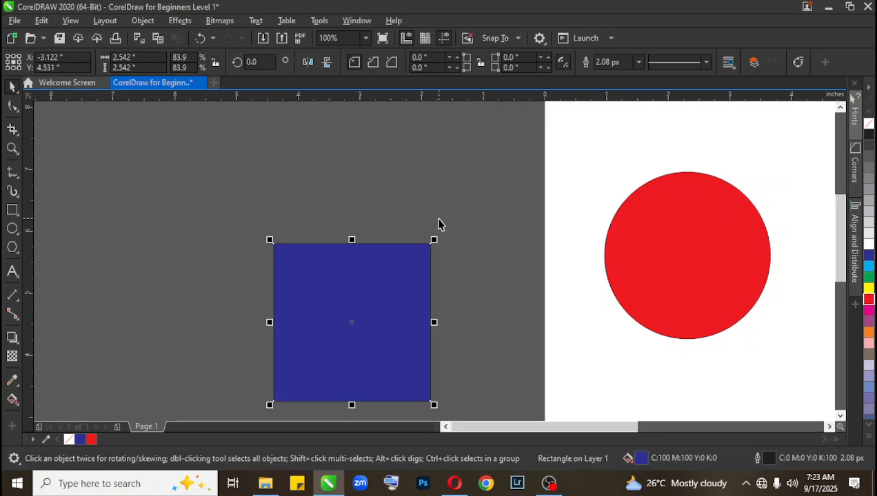
key("ctrl+z")
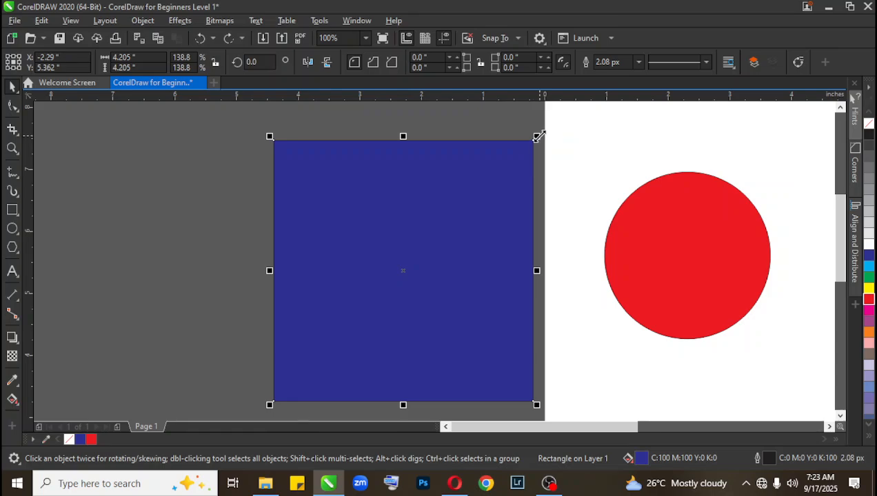
left_click_drag(536, 137, 556, 139)
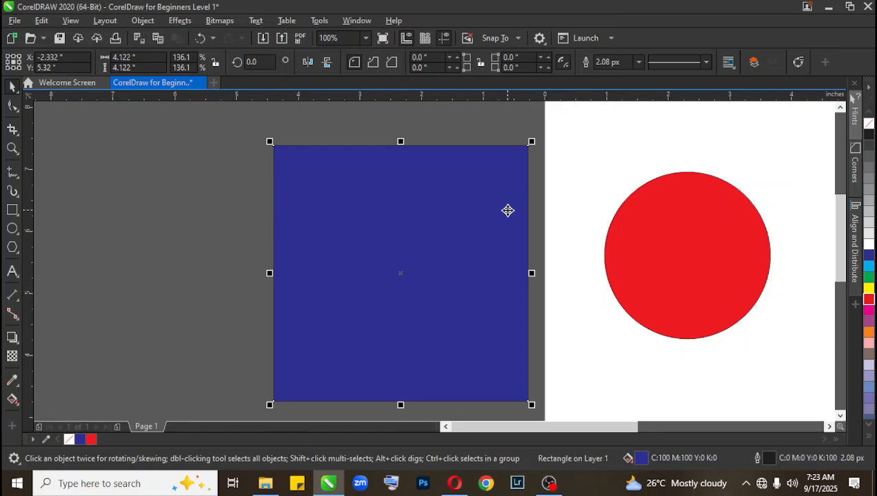
Step: Resize the square non-proportionally from its sides to about 3.57 in wide and 3.82 in high
left_click_drag(400, 141, 430, 164)
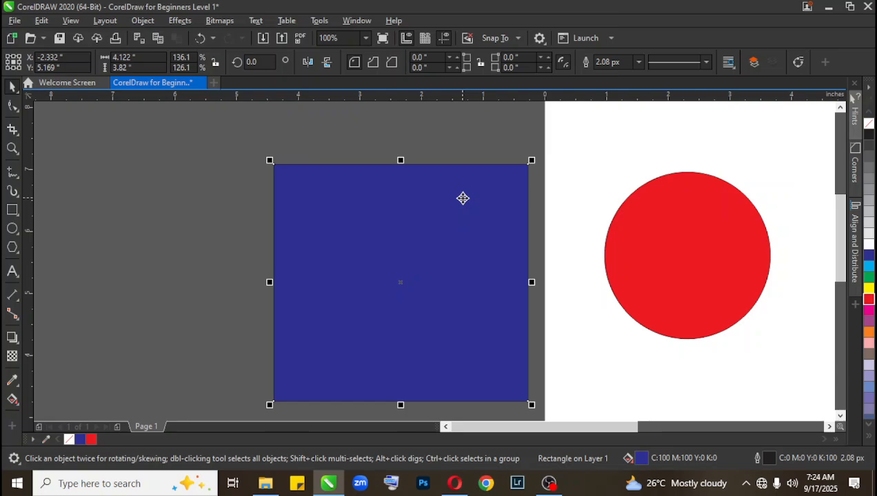
left_click_drag(272, 282, 289, 283)
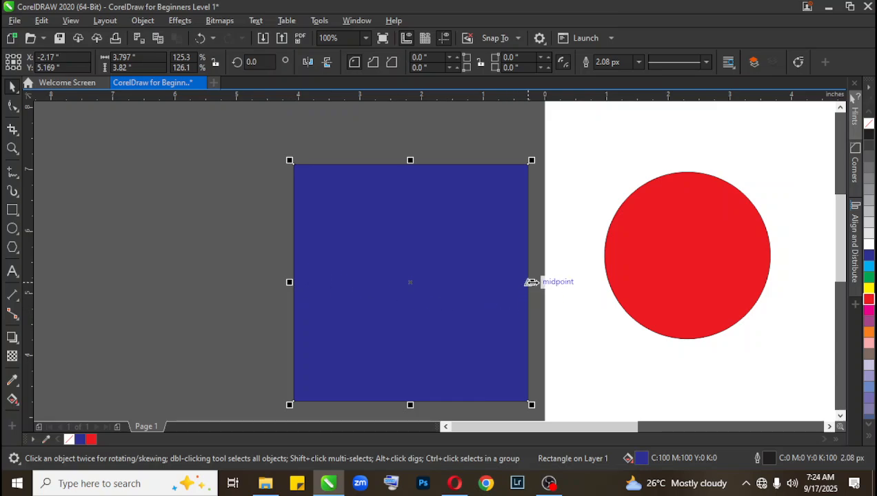
left_click_drag(531, 283, 518, 299)
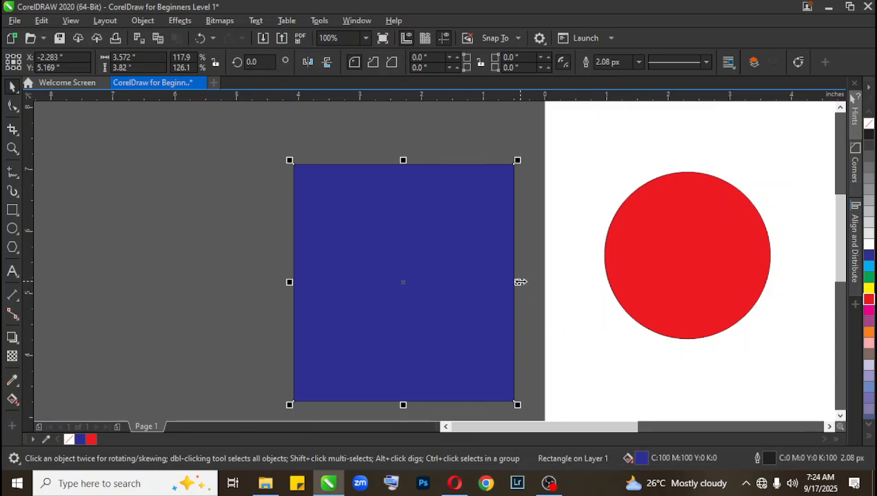
left_click_drag(520, 281, 521, 282)
Step: Scale the blue rectangle proportionally to about 2.28 × 2.44 in and the red circle to about 2.43 in across
left_click_drag(517, 406, 439, 320)
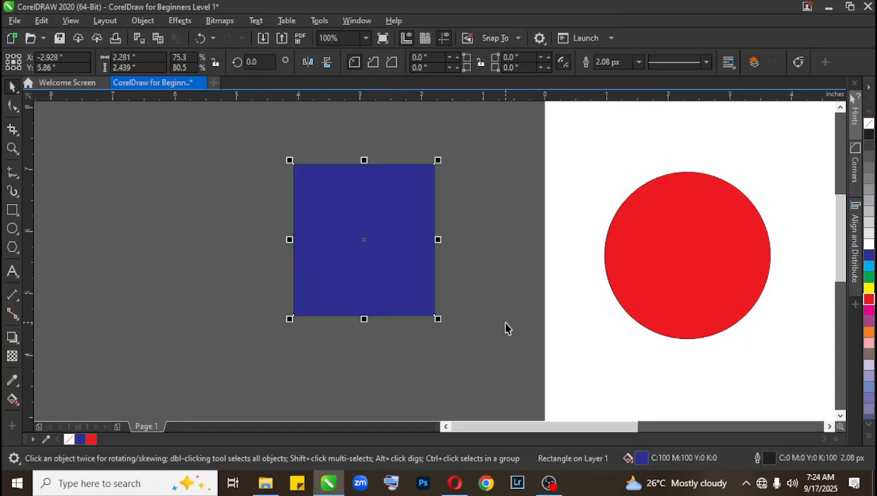
key("z")
left_click_drag(263, 142, 495, 356)
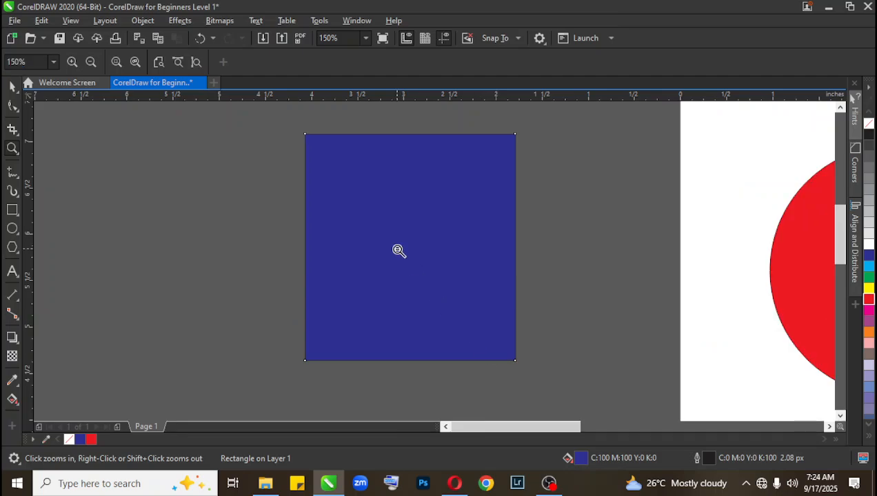
right_click(398, 250)
key("space")
left_click(667, 259)
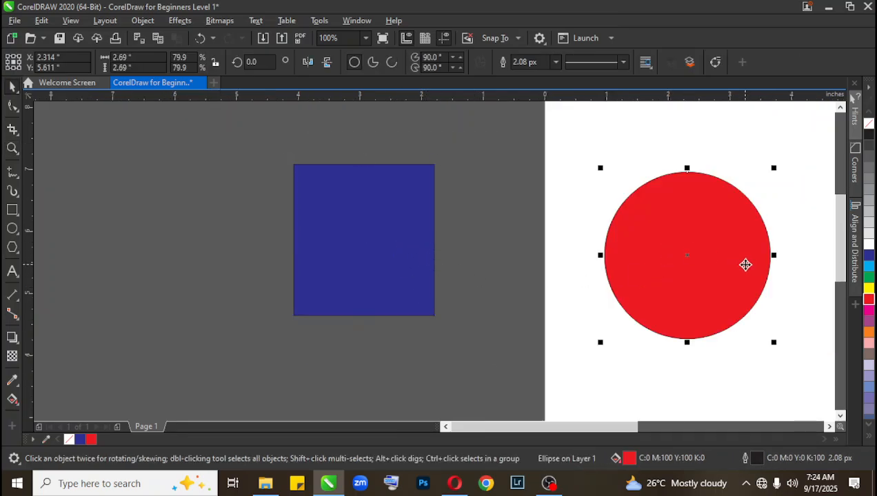
left_click_drag(774, 342, 734, 313)
left_click_drag(754, 342, 756, 347)
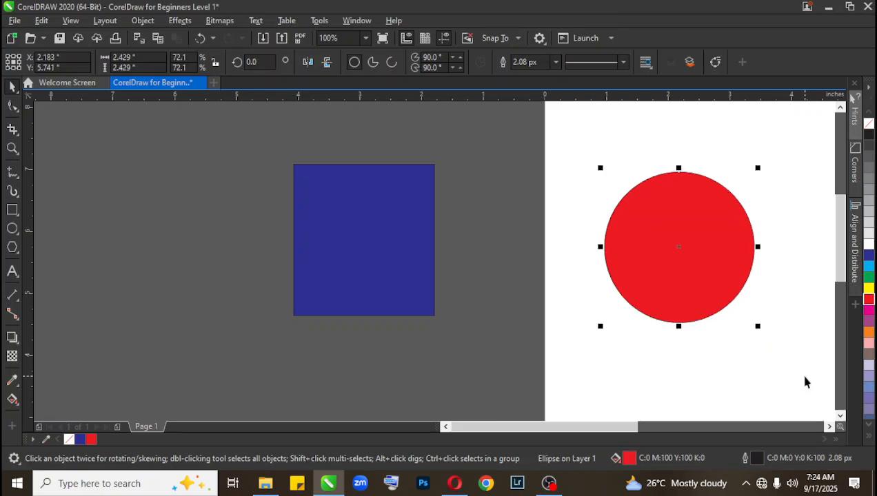
Step: Select the blue rectangle and practise zooming in on it and back out to 100%
left_click(380, 235)
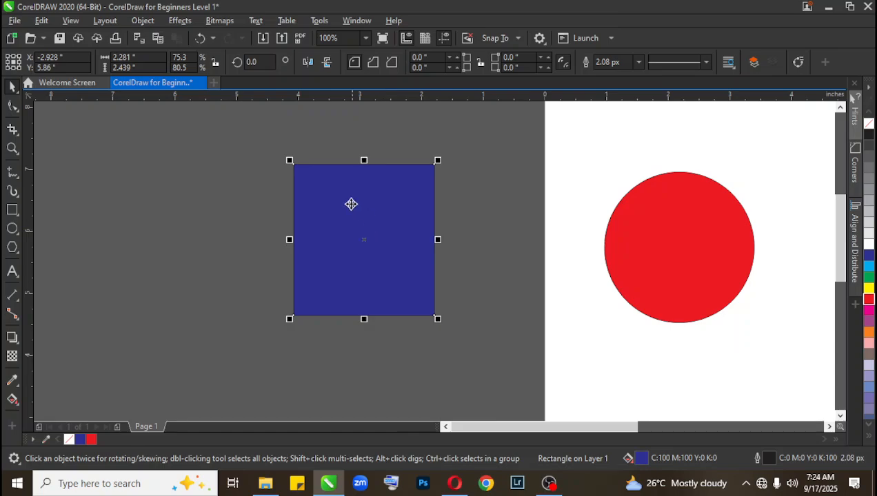
key("z")
left_click_drag(259, 129, 542, 387)
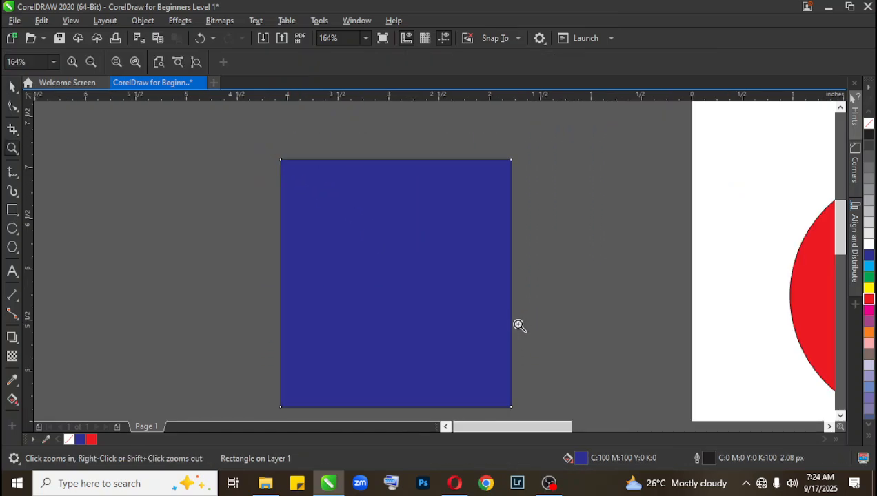
right_click(466, 274)
left_click_drag(269, 151, 475, 350)
right_click(410, 314)
key("space")
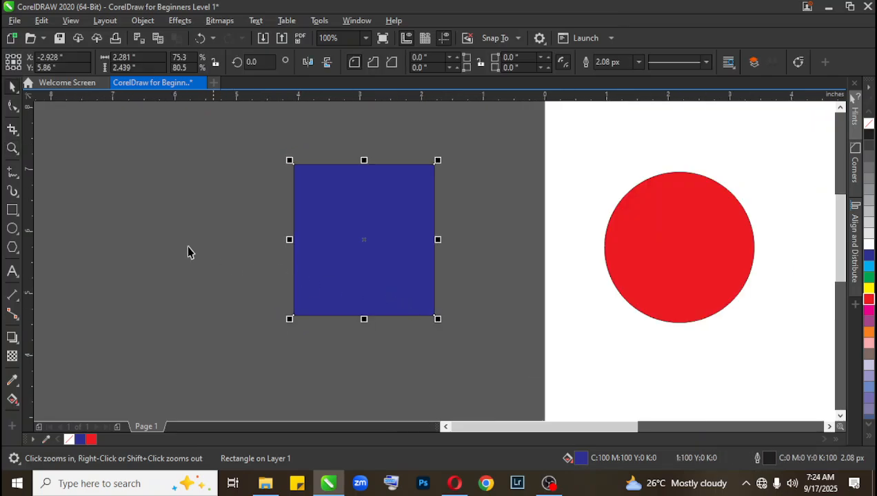
Step: Examine the selection tool variants Pick, Freehand Pick and Free Transform, keeping Pick as the active tool
left_click(10, 91)
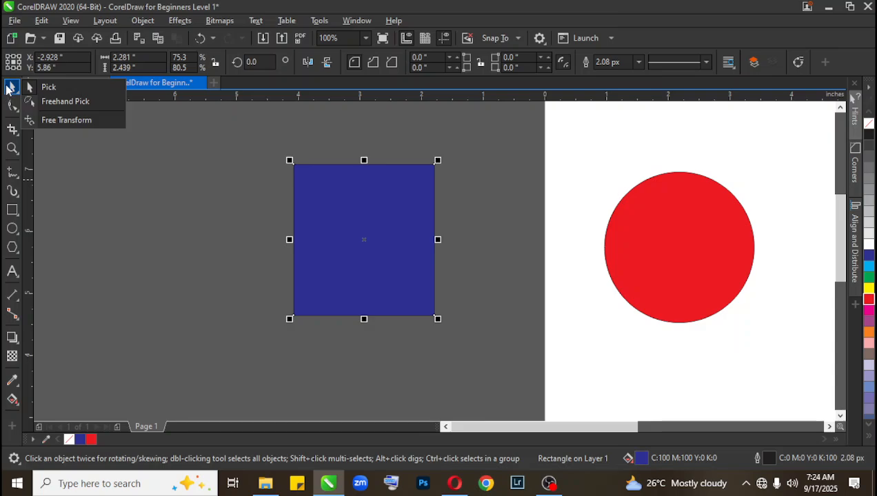
left_click(9, 88)
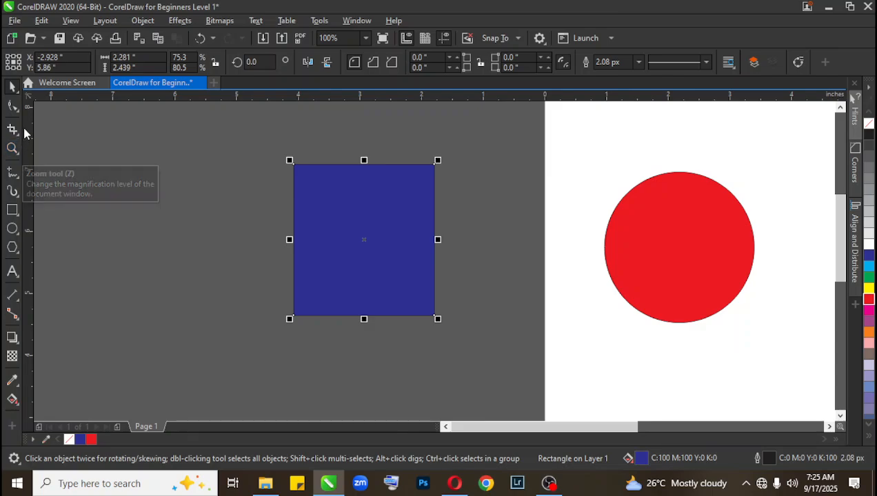
left_click(13, 89)
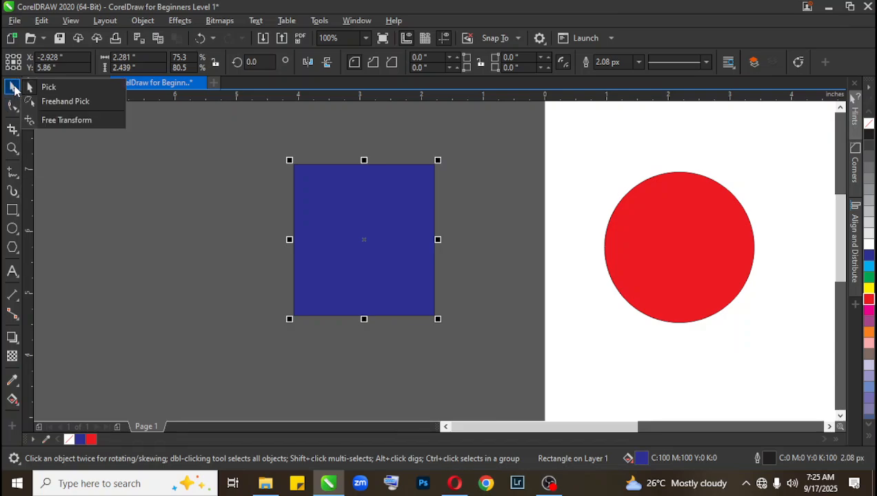
left_click(55, 95)
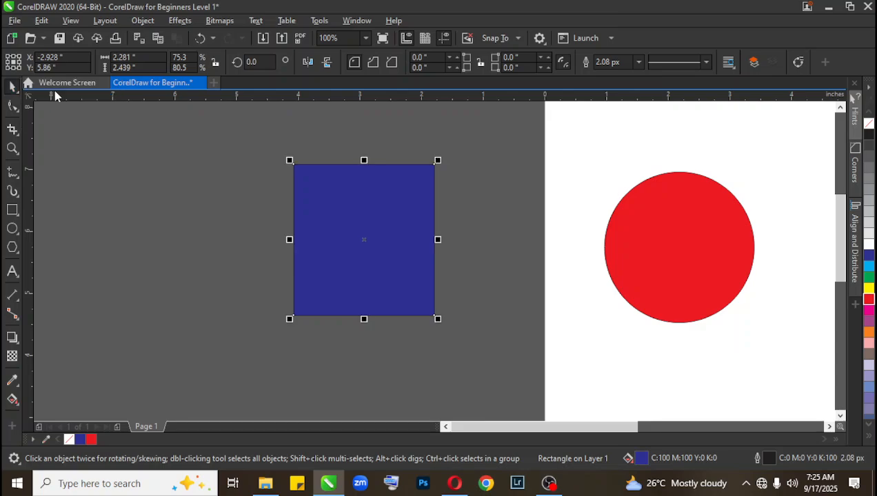
left_click(10, 90)
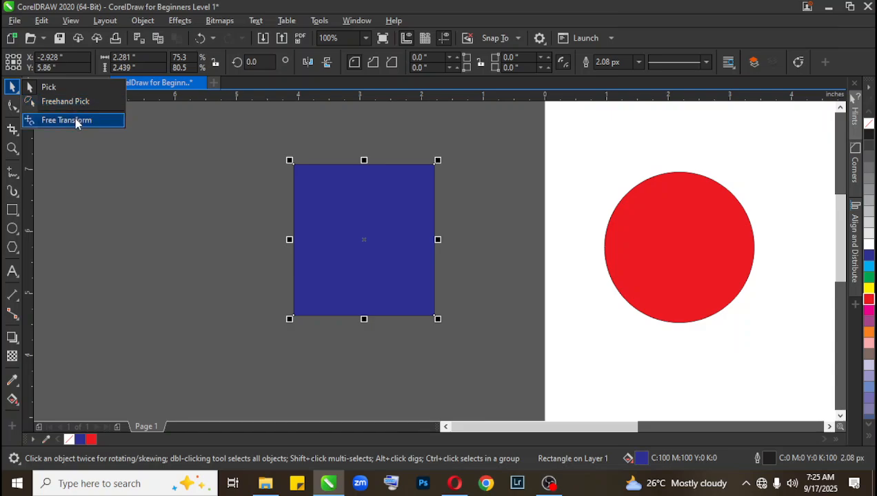
left_click(51, 87)
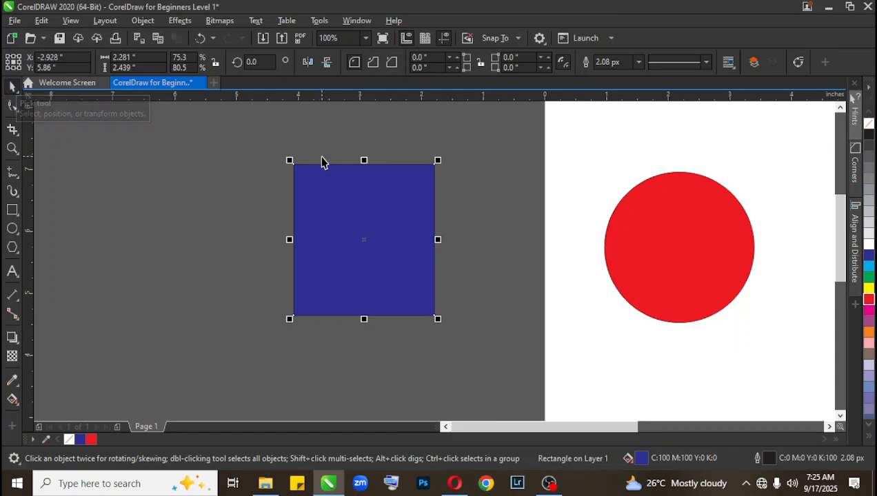
Step: Scale the blue rectangle to about 1.36 × 1.46 in, and practise selecting it directly and with a marquee
left_click_drag(290, 161, 334, 179)
left_click(266, 224)
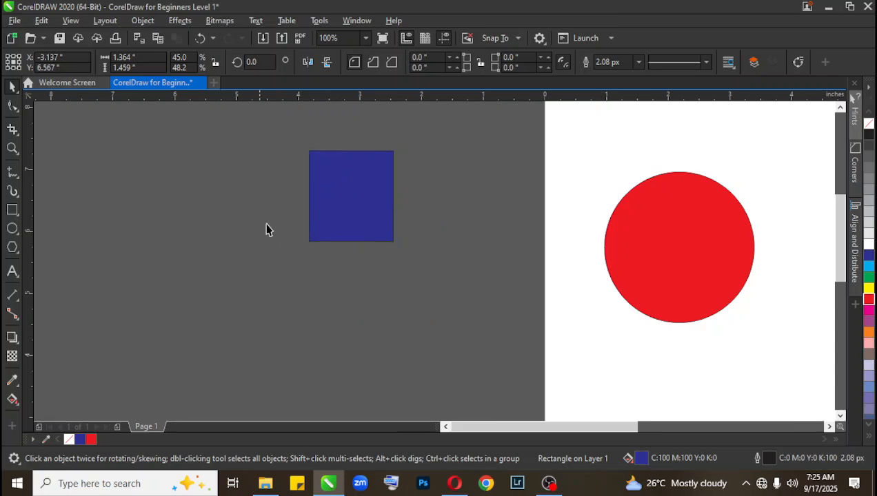
left_click(368, 196)
left_click(281, 134)
left_click_drag(280, 140, 469, 295)
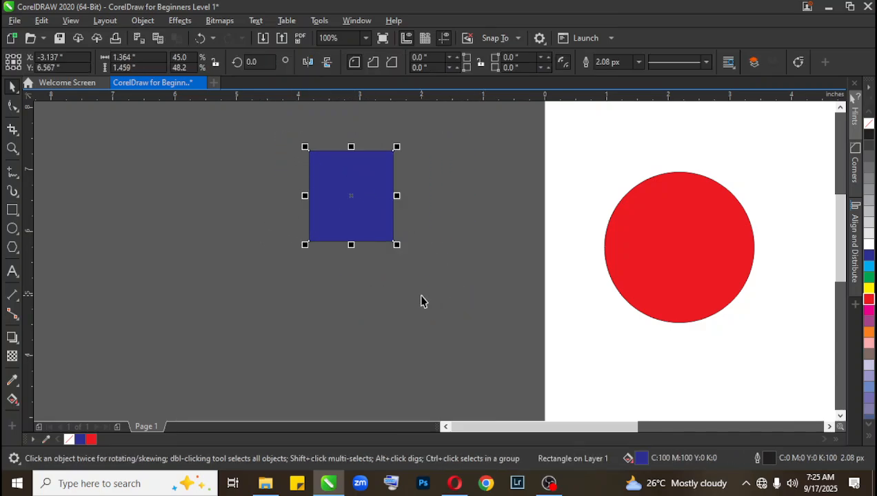
Step: Deselect and reselect the blue rectangle, and move it to about X -2.9 in, Y 5.71 in
left_click(413, 266)
left_click(365, 185)
left_click_drag(366, 185, 380, 237)
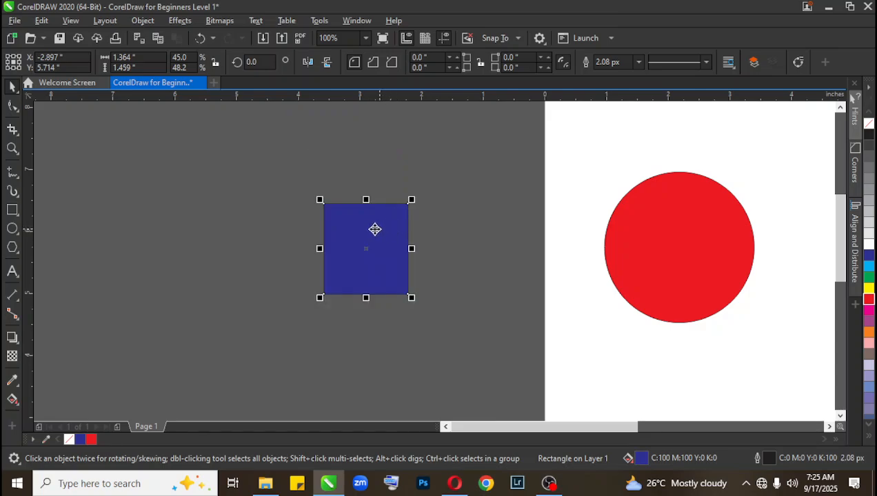
Step: Practise deselecting the blue rectangle and selecting it with a marquee around the whole shape
left_click(273, 175)
left_click_drag(275, 170, 458, 331)
left_click(277, 171)
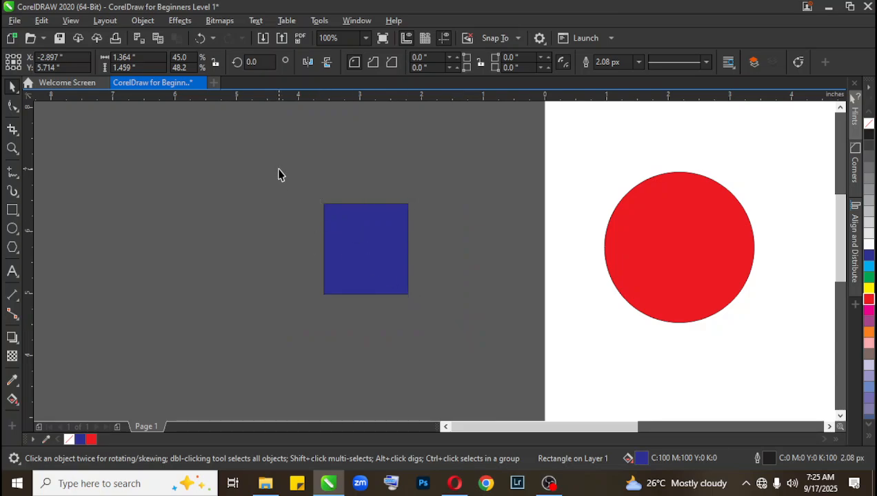
left_click_drag(279, 169, 460, 335)
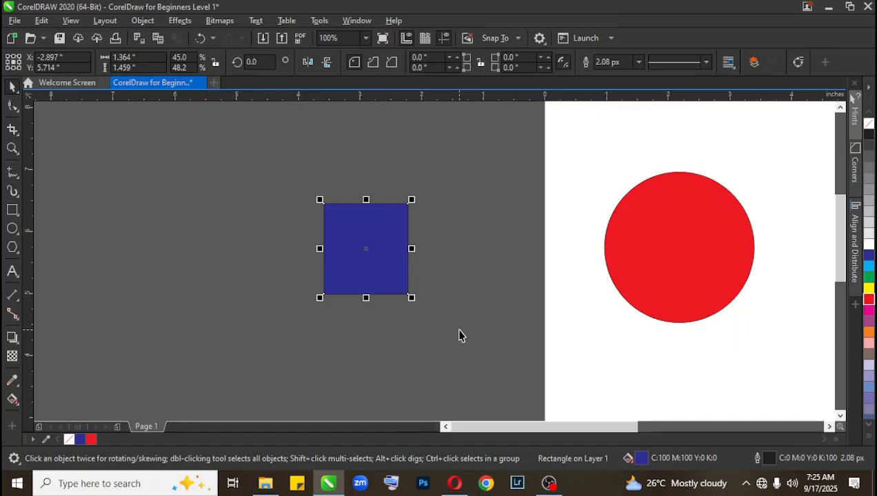
Step: Select the blue rectangle and red circle together with a marquee, and move both about 0.34 in right and 0.74 in up
left_click(273, 170)
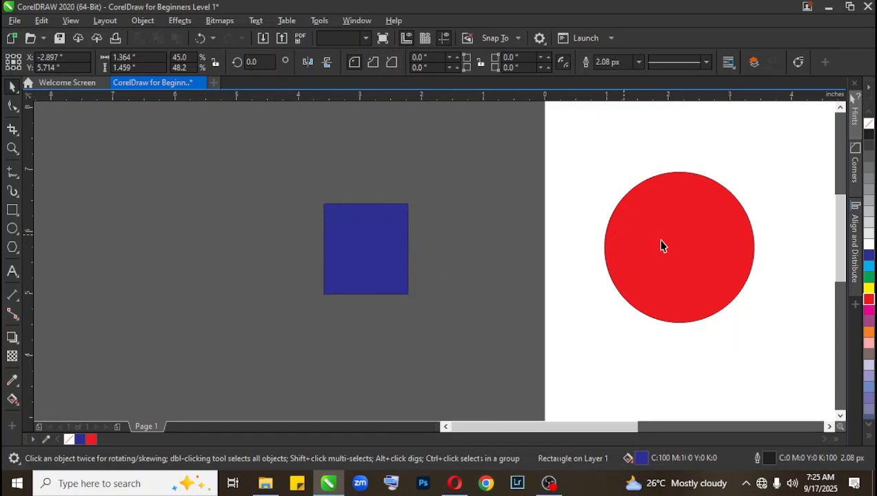
left_click(380, 249)
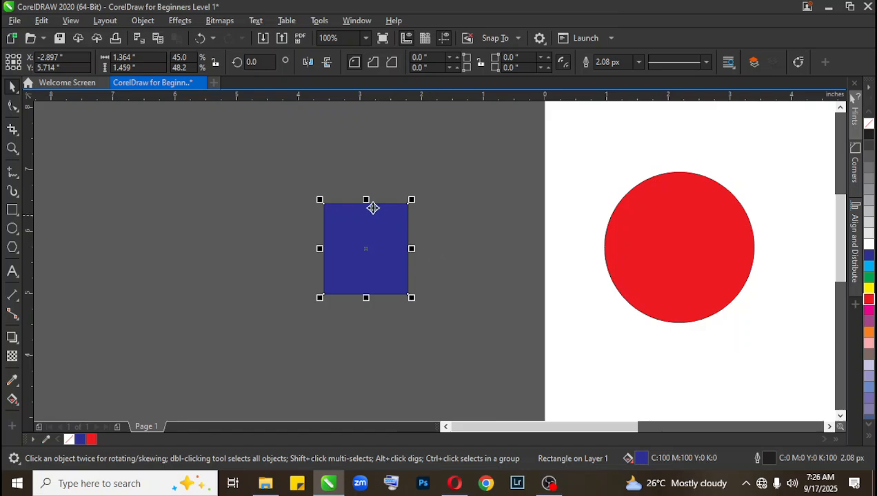
left_click_drag(248, 124, 778, 351)
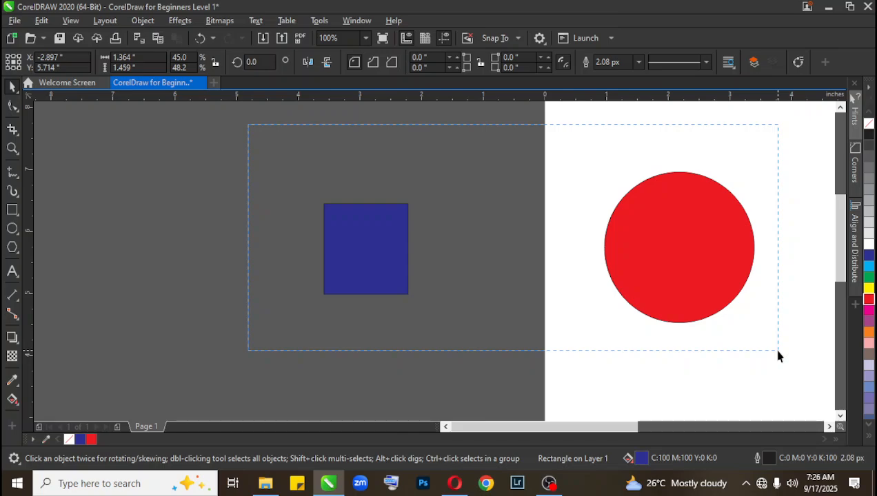
left_click_drag(777, 356, 777, 356)
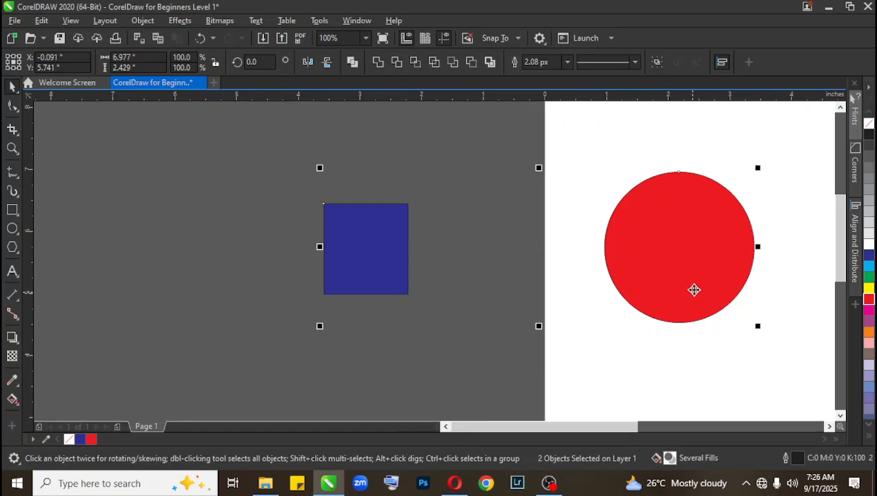
left_click_drag(700, 268, 654, 233)
left_click(180, 204)
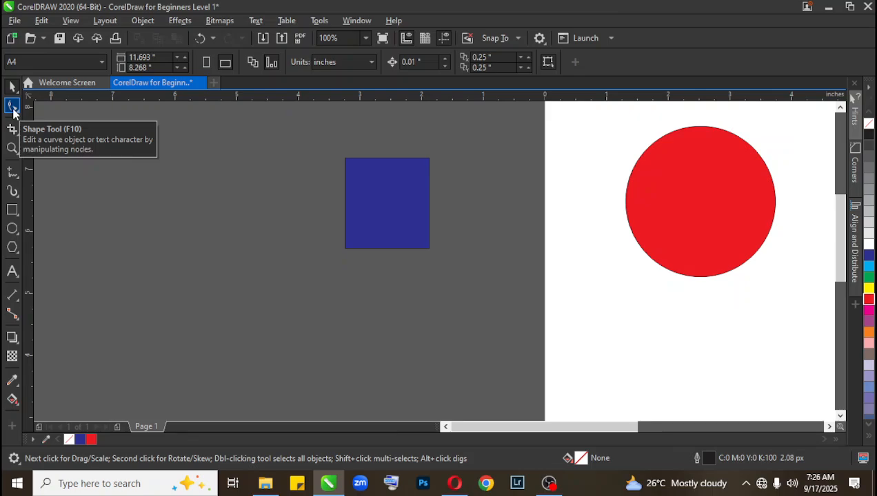
Step: Zoom in on the blue rectangle, select it with the Shape tool and convert it to curves
left_click(12, 110)
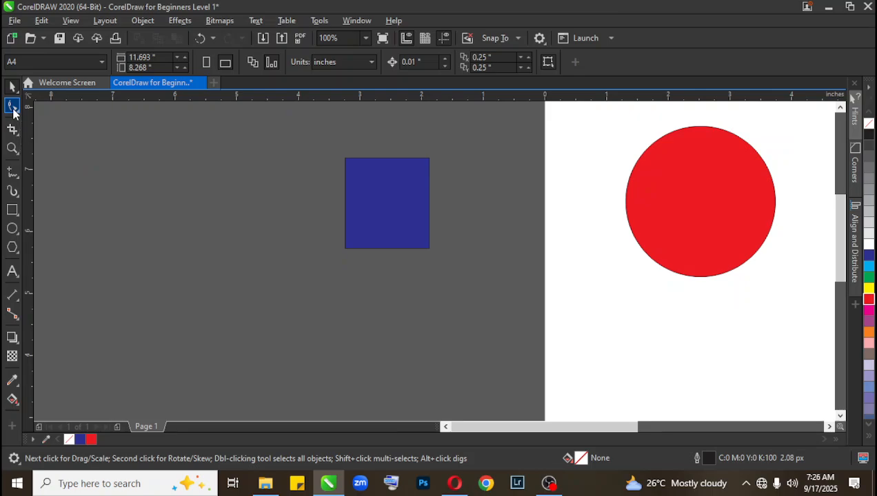
left_click(12, 107)
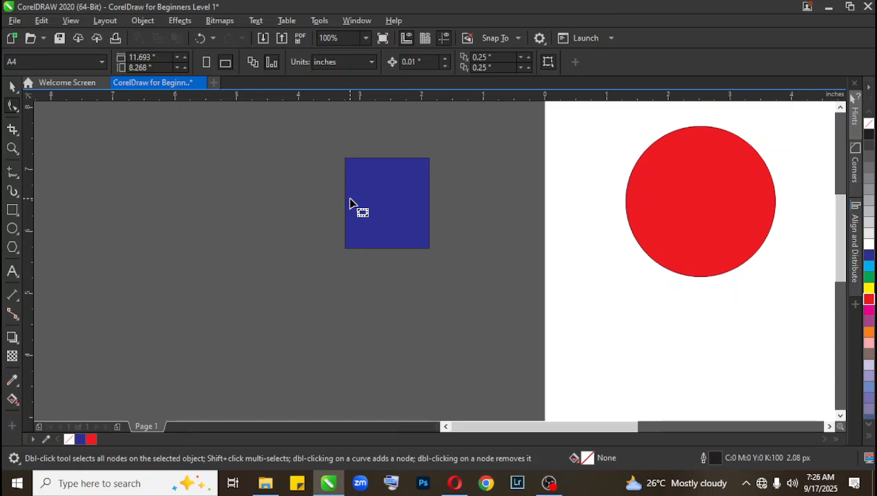
key("z")
left_click_drag(334, 145, 441, 258)
key("space")
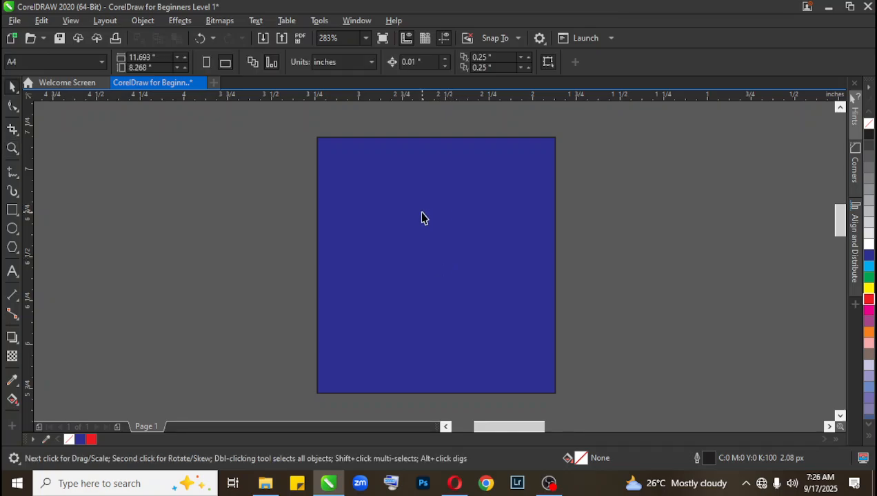
left_click(13, 107)
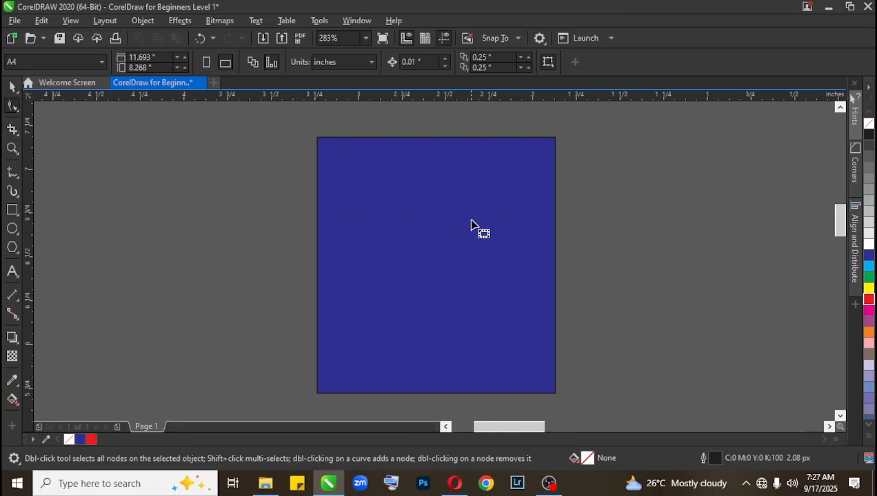
left_click(472, 224)
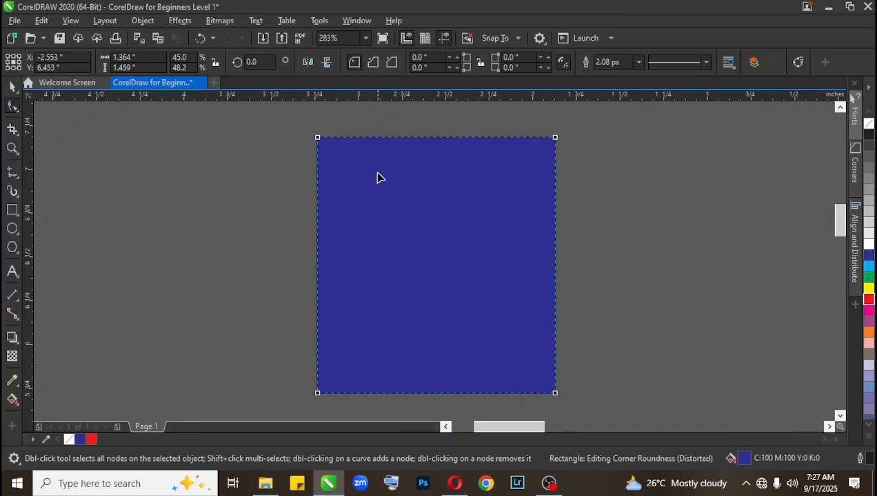
right_click(425, 186)
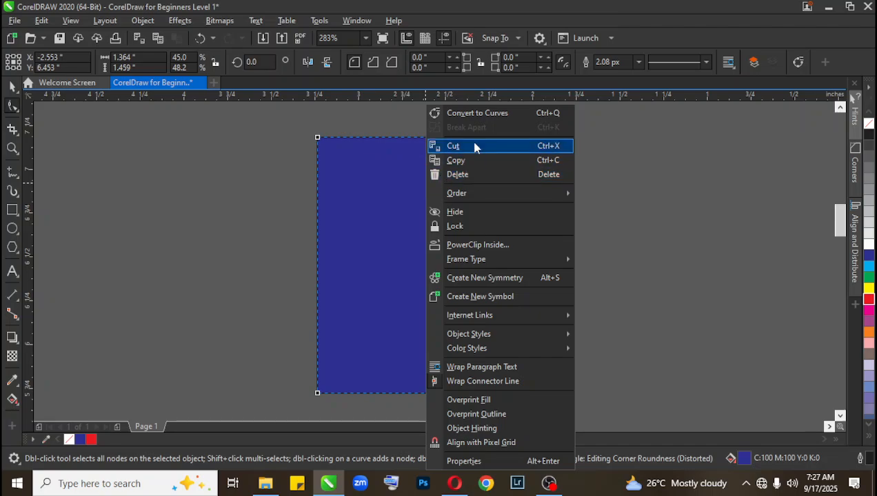
left_click(501, 115)
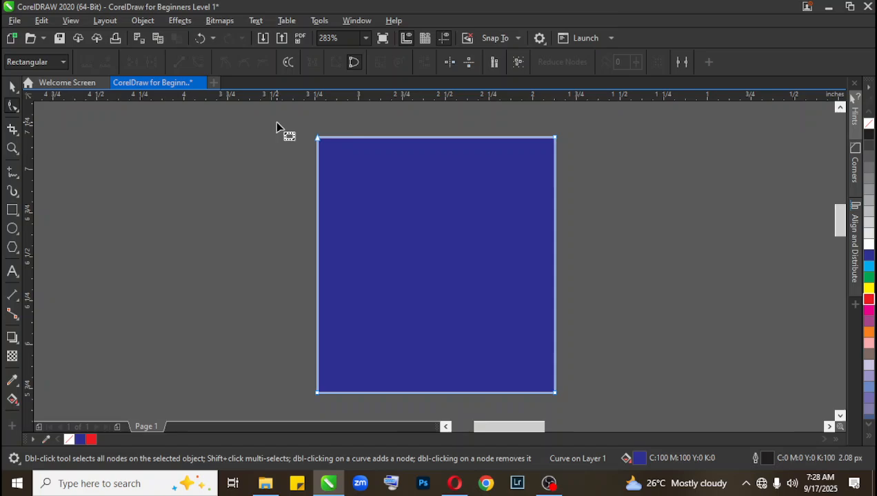
Step: Practise selecting each corner node of the blue shape, both with a marquee and individually
left_click_drag(276, 123, 377, 195)
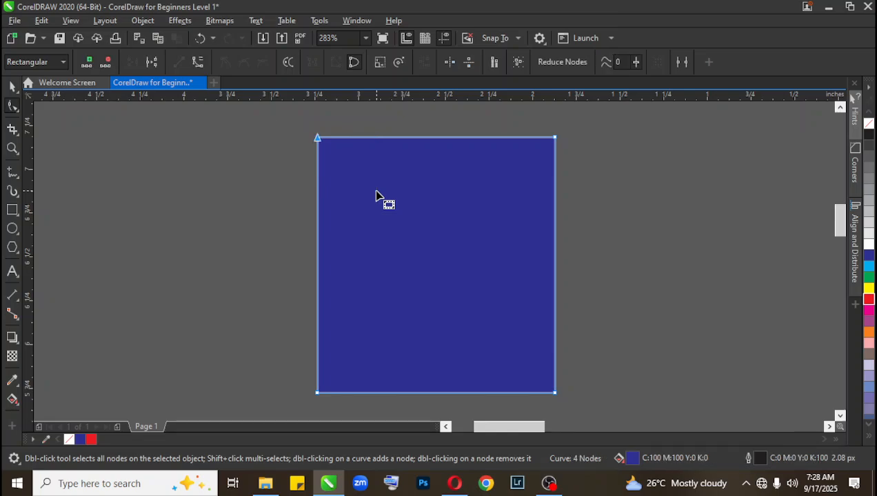
left_click(294, 168)
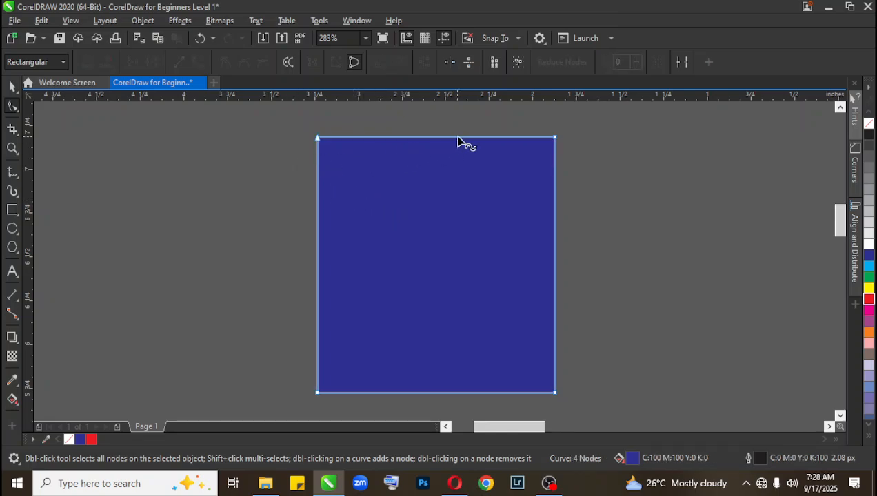
left_click(555, 138)
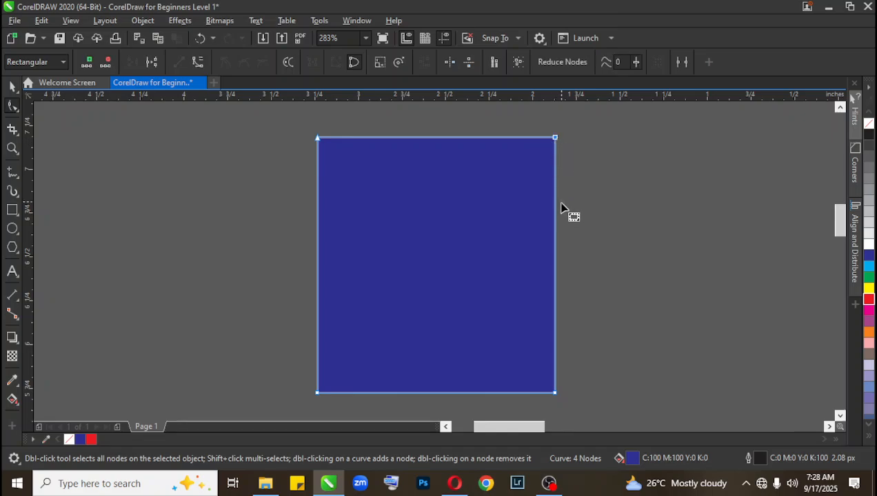
left_click(556, 396)
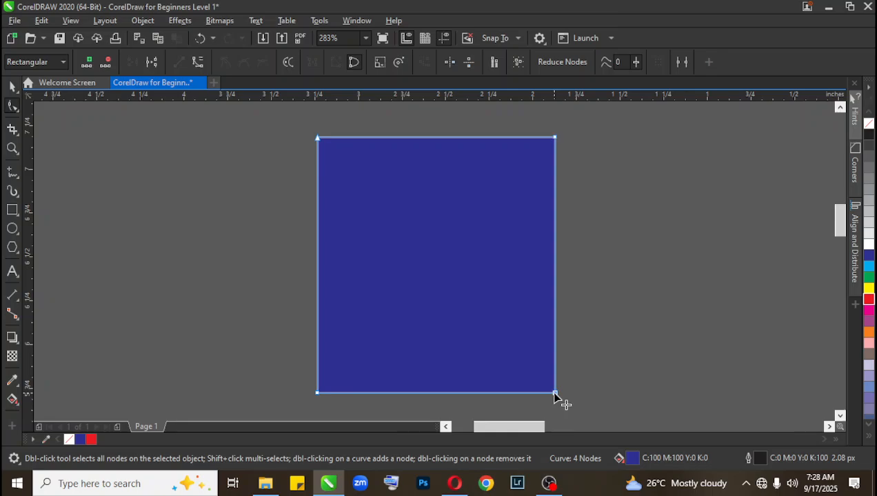
left_click(318, 394)
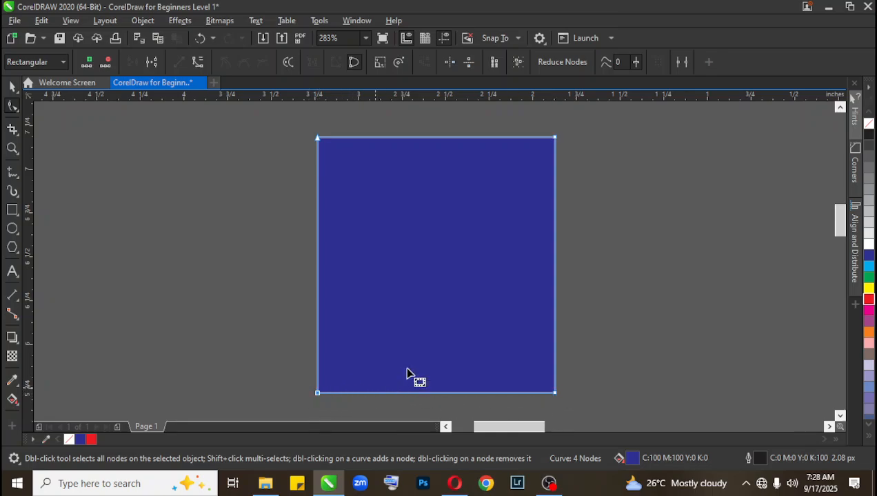
left_click(317, 139)
left_click(555, 138)
left_click(556, 394)
left_click(554, 139)
left_click(315, 139)
Step: Move the blue shape's upper-left corner node straight down about 0.8 in to slant the top edge, and deselect the shape
left_click_drag(299, 135, 345, 165)
left_click_drag(317, 138, 316, 281)
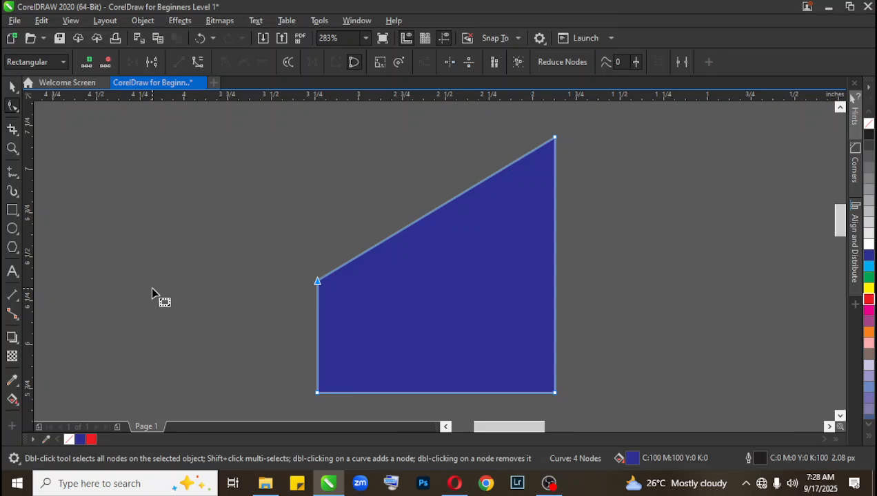
left_click(12, 86)
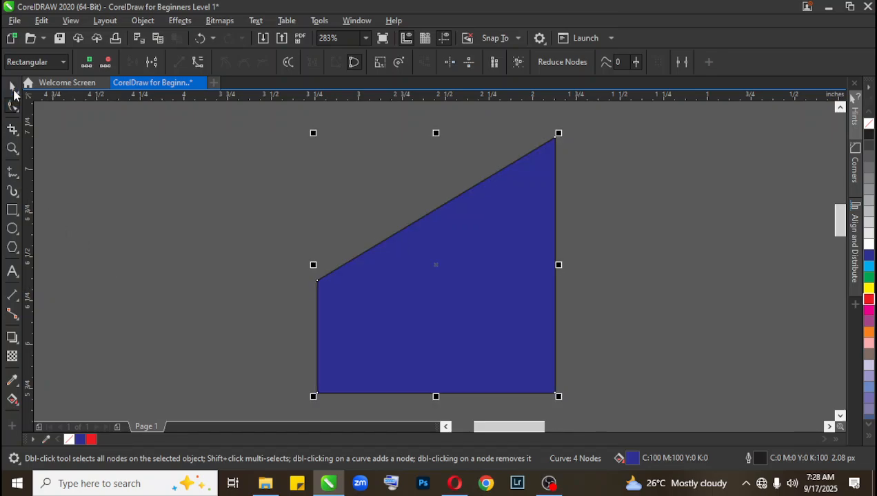
left_click(236, 225)
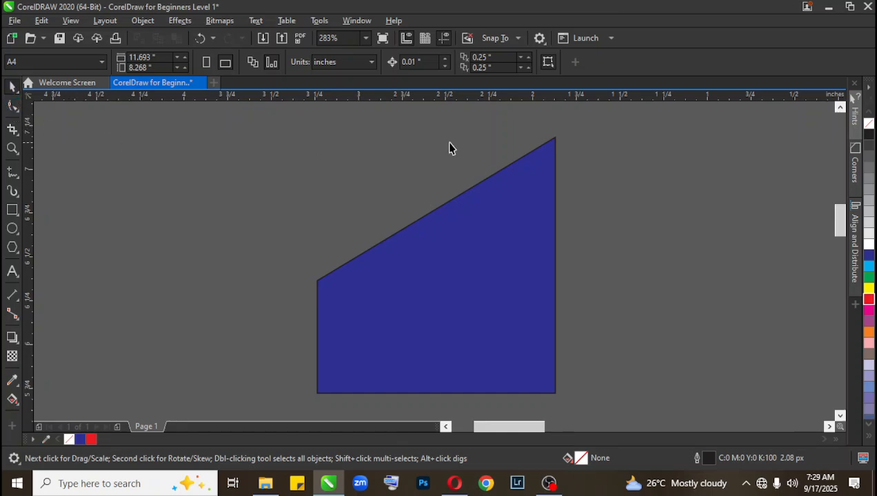
left_click(11, 107)
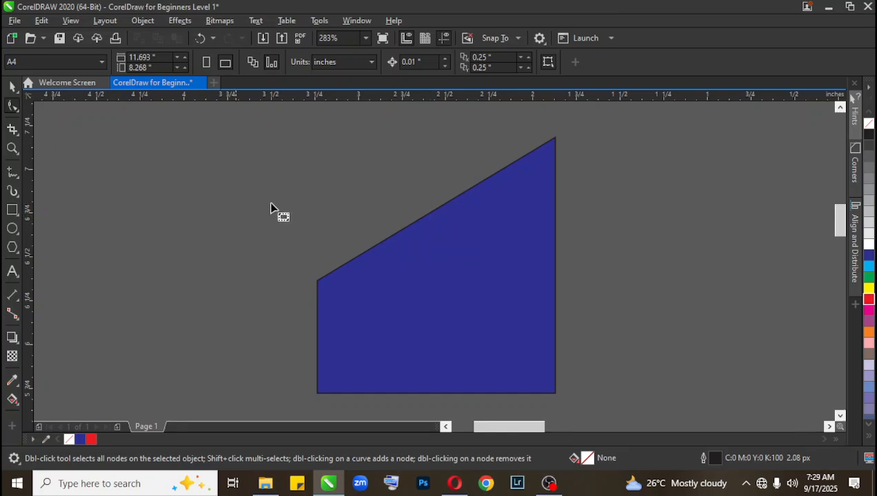
key("space")
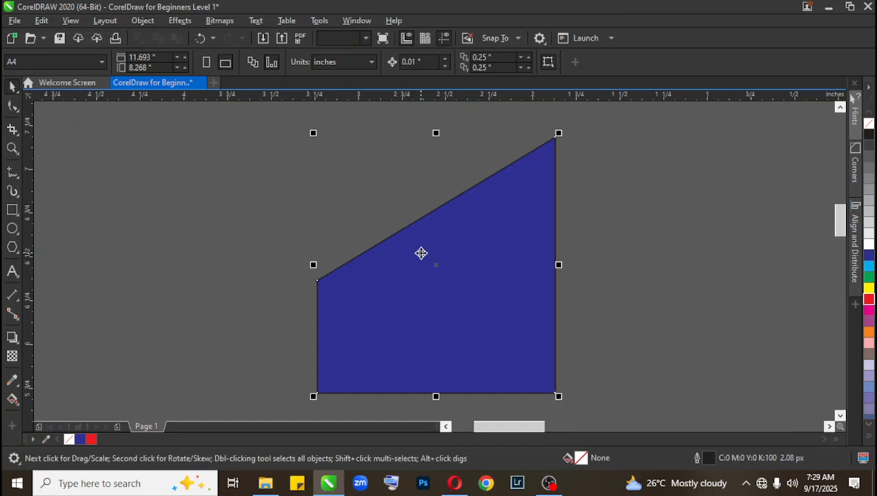
left_click(209, 256)
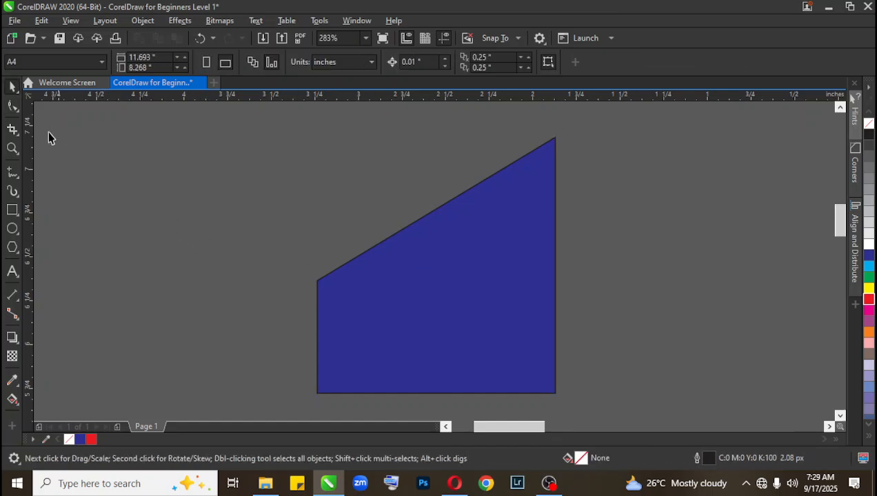
Step: Convert the slanted top edge of the blue shape from a line to a curve segment with the Shape tool
left_click(13, 107)
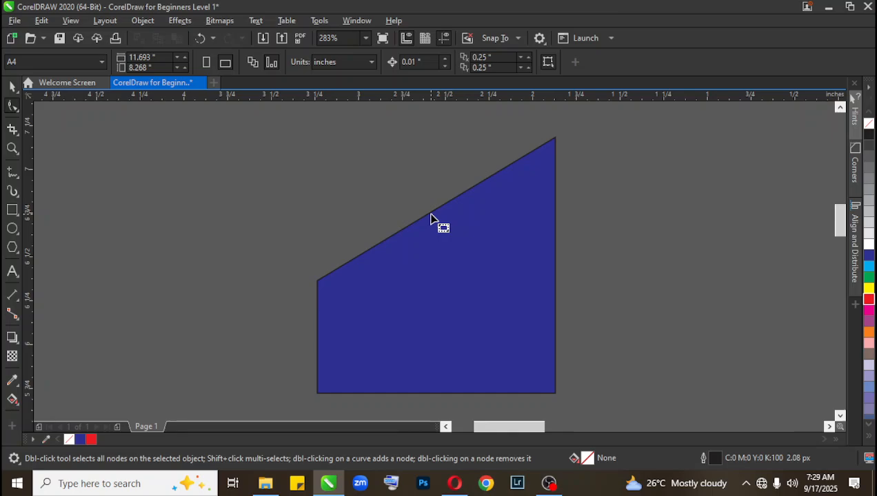
left_click(430, 218)
right_click(431, 218)
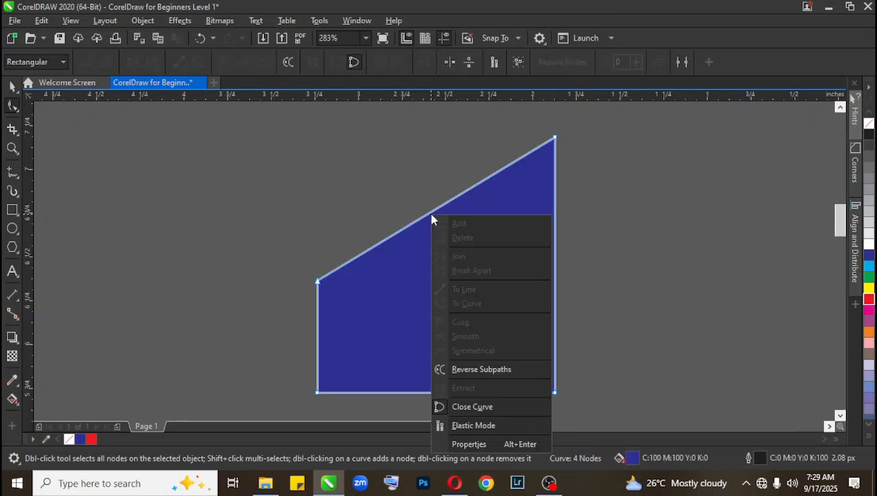
left_click(405, 201)
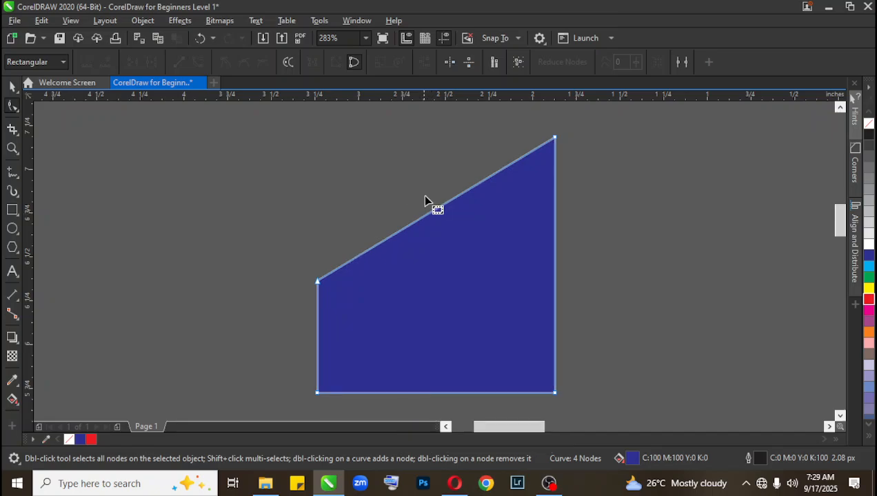
left_click(433, 211)
right_click(432, 212)
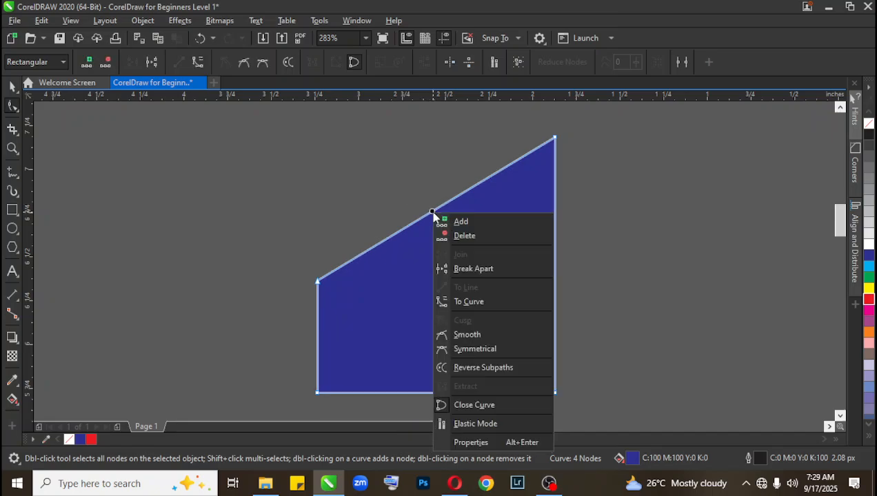
left_click(413, 205)
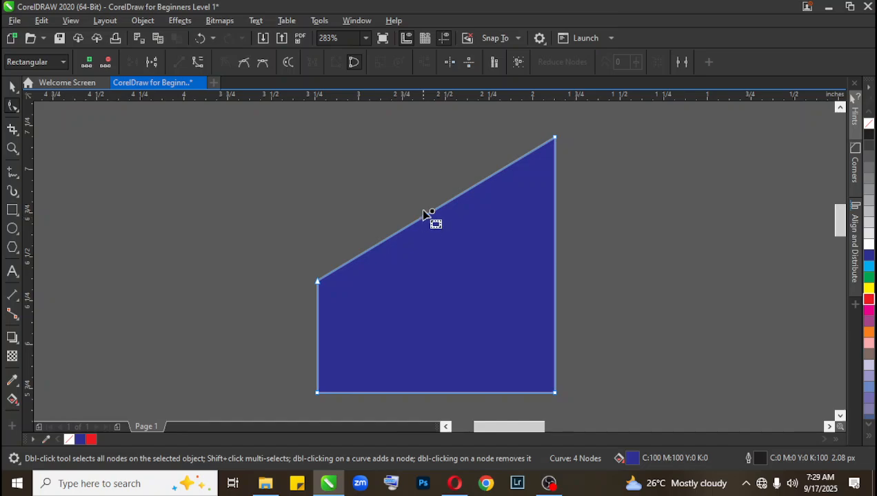
left_click(431, 212)
right_click(428, 216)
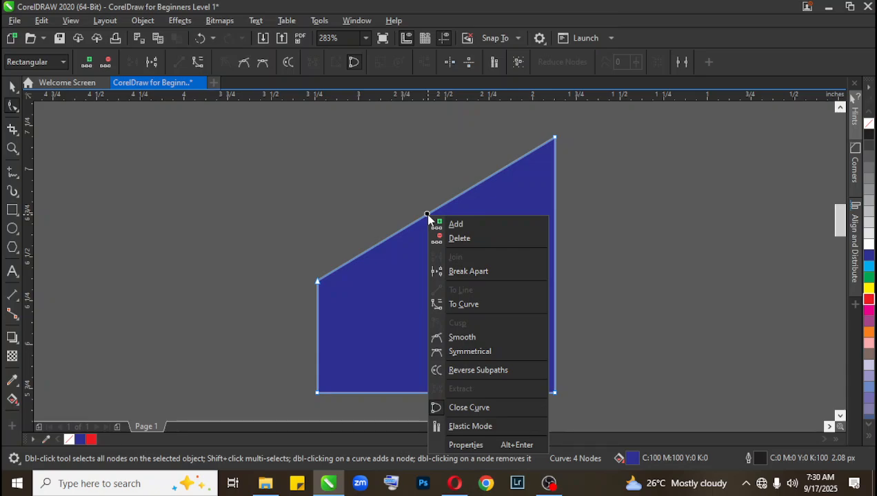
left_click(483, 306)
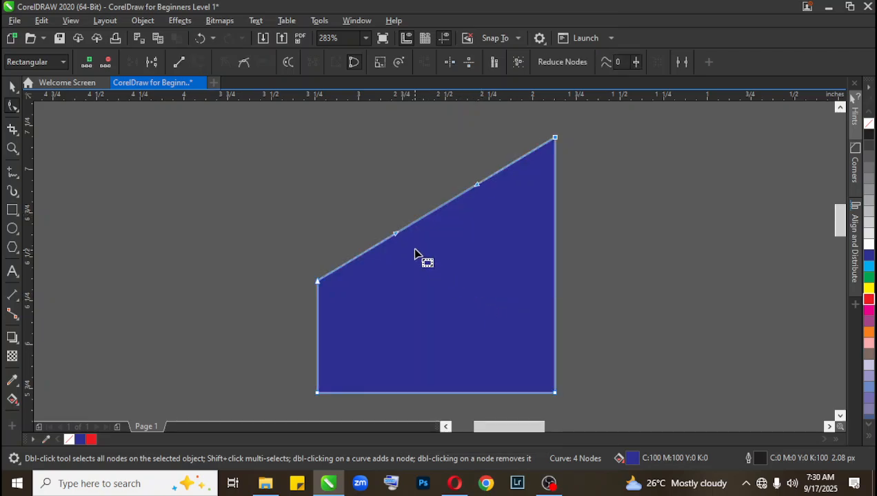
Step: Bend the middle of the top edge down into a concave curve, and select the reshaped object with the Pick tool
left_click(439, 210)
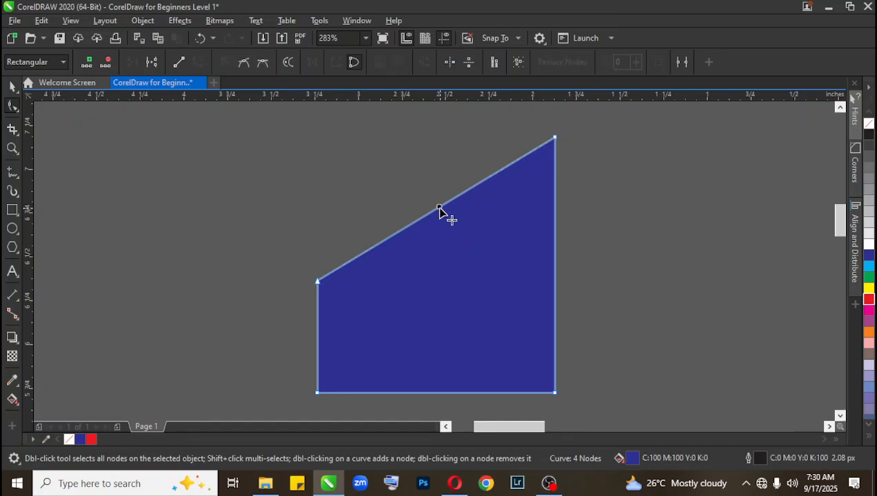
left_click_drag(440, 210, 467, 271)
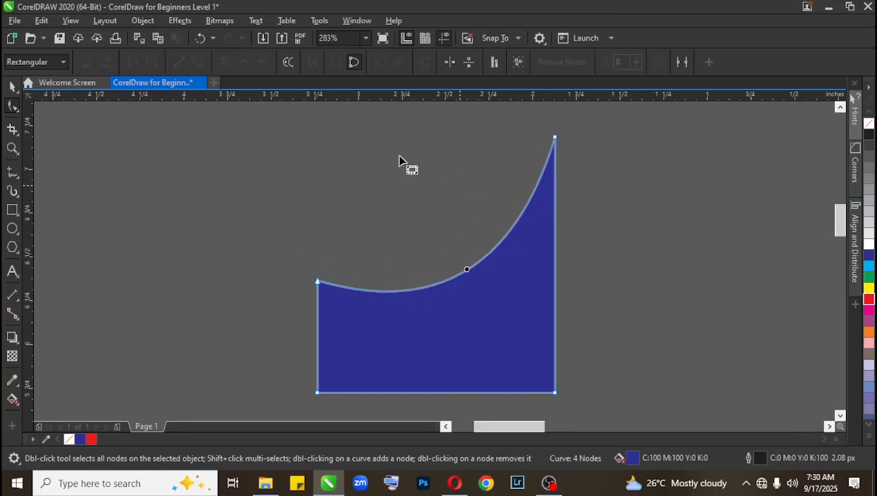
left_click(11, 86)
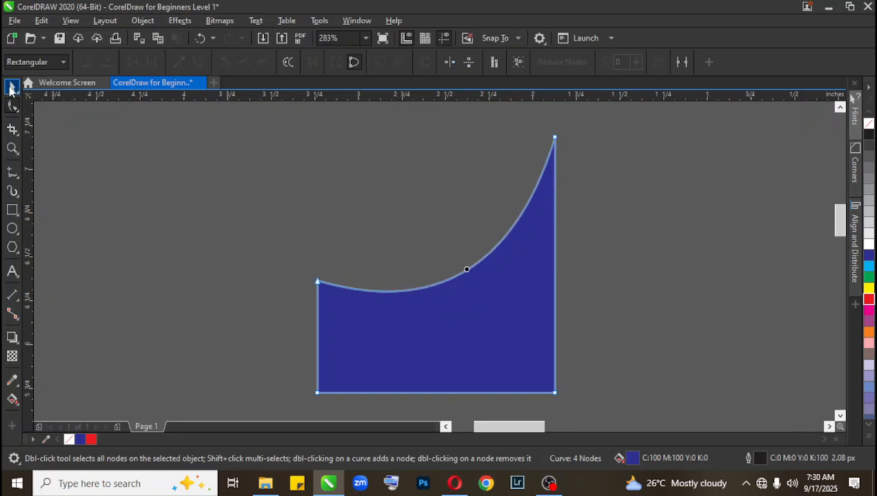
left_click(233, 179)
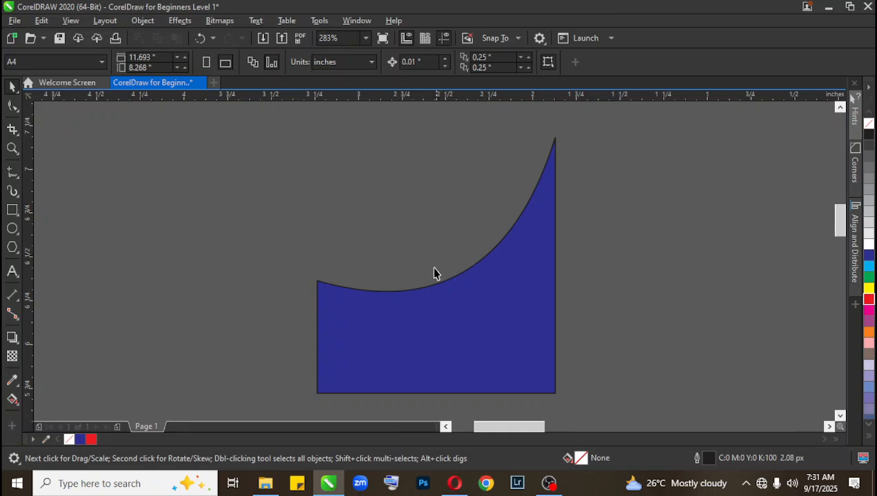
left_click(434, 329)
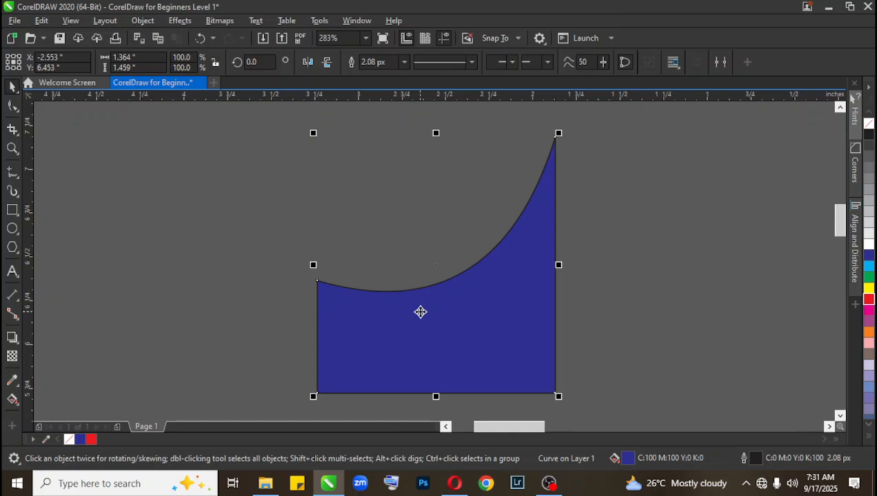
Step: Examine the tools grouped with Shape and Crop, and compare the property options offered by the Pick, Shape and Crop tools
left_click(13, 110)
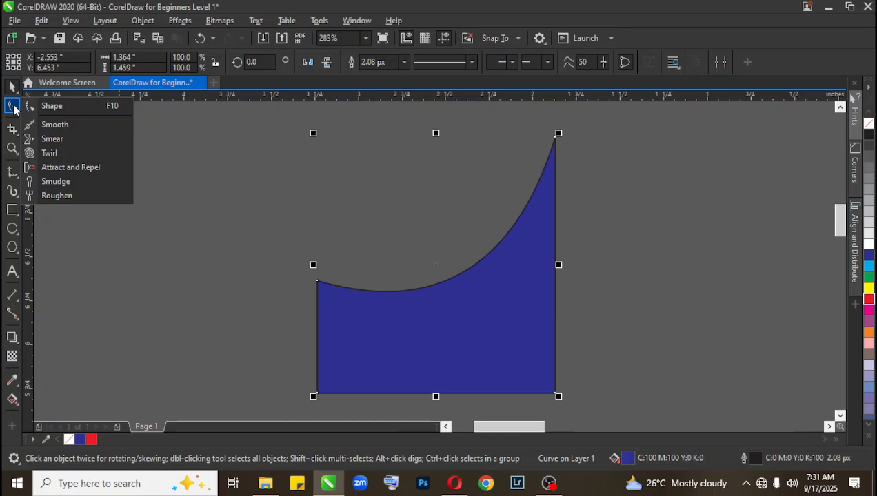
left_click(48, 106)
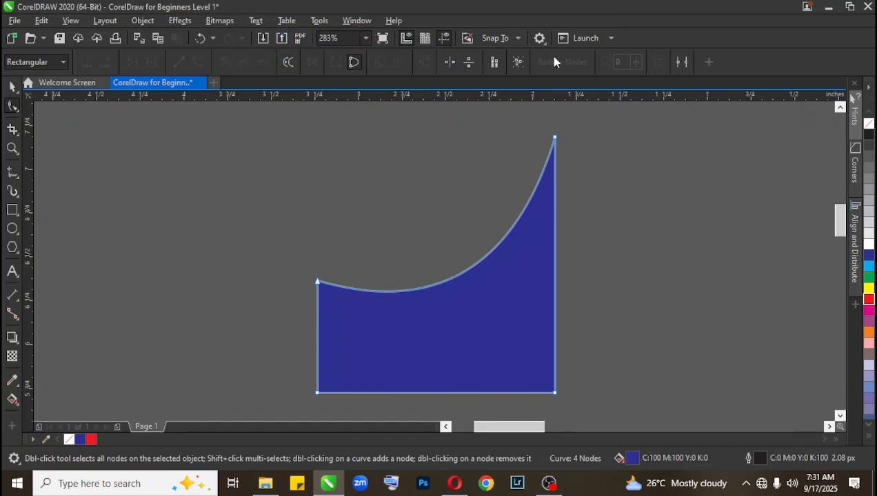
left_click(11, 88)
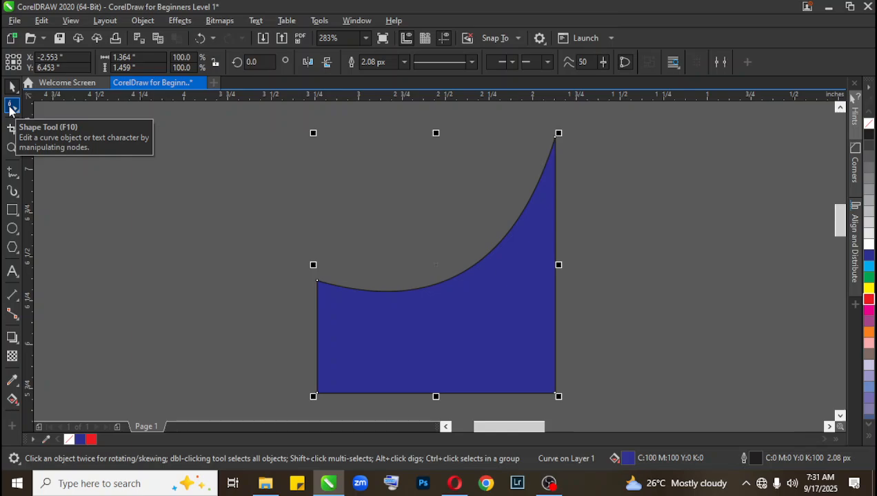
left_click(11, 107)
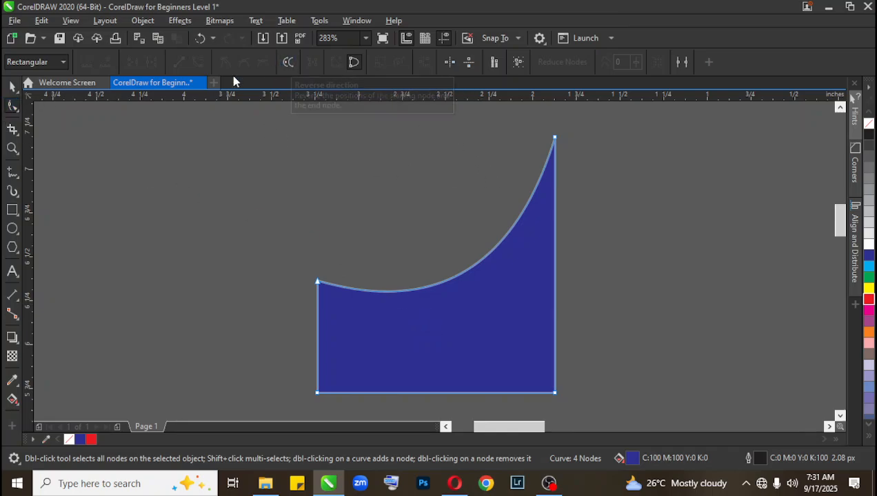
left_click(10, 130)
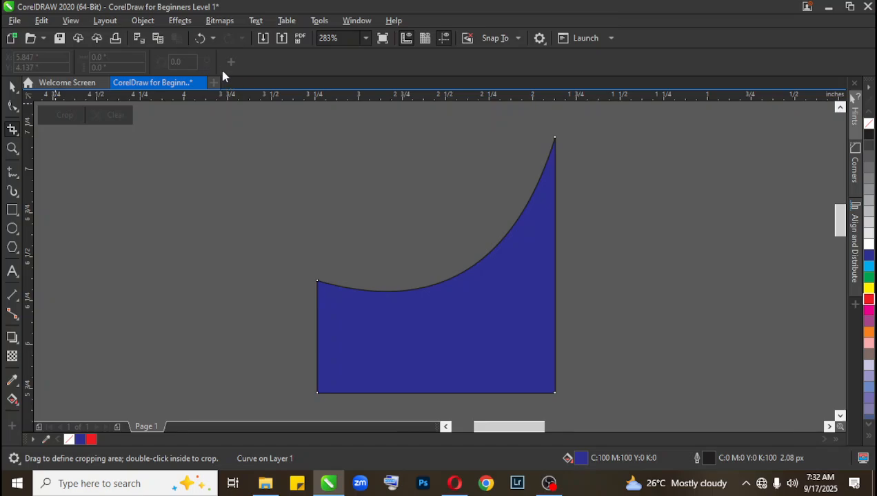
left_click(10, 106)
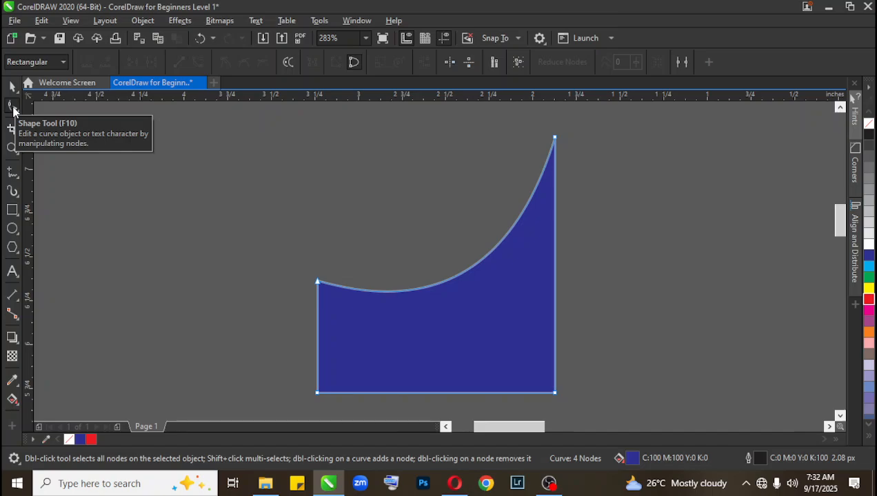
left_click(13, 109)
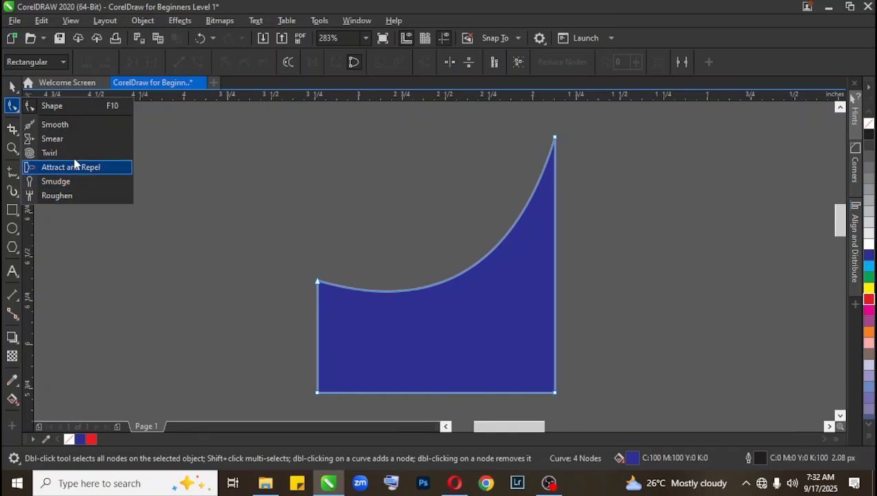
left_click(79, 106)
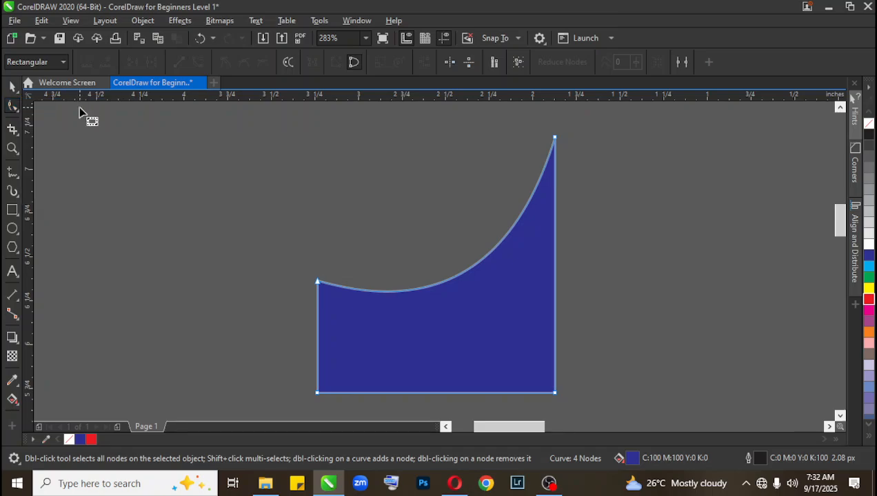
left_click(14, 131)
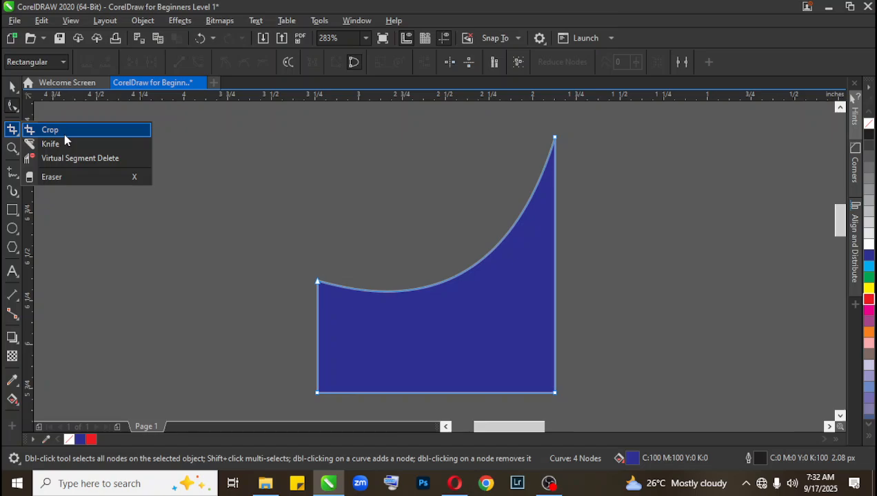
left_click(38, 133)
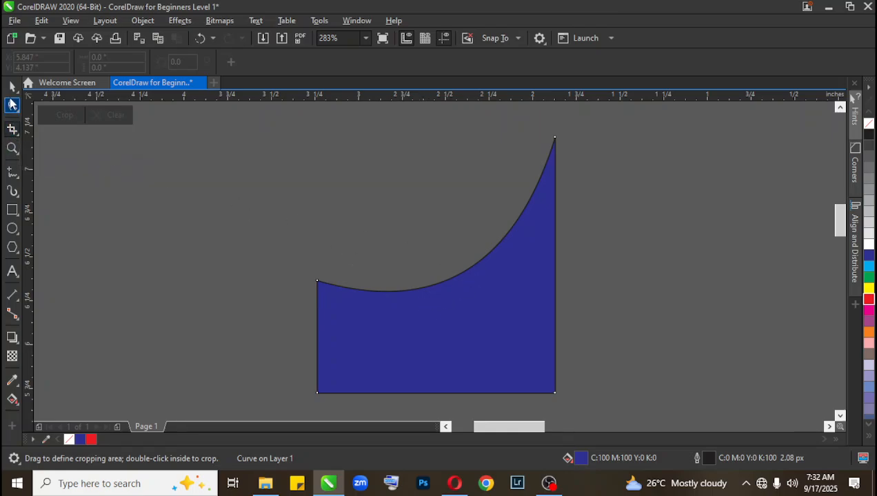
left_click(12, 87)
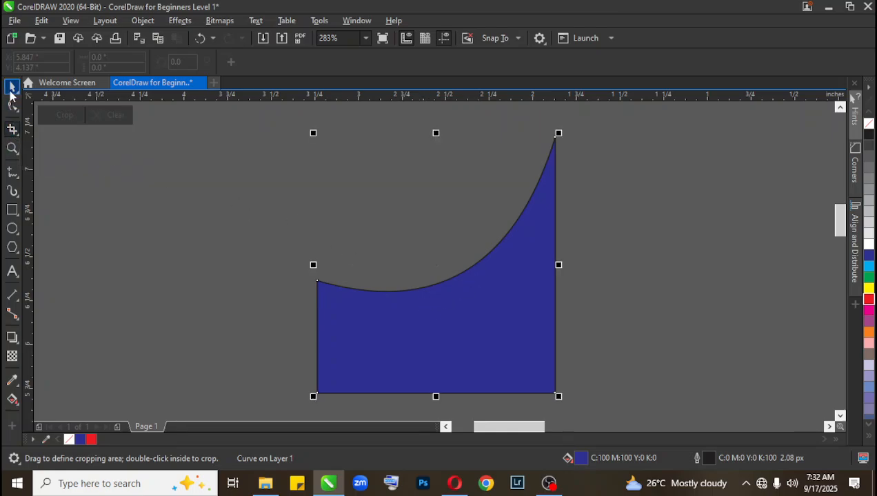
Step: Mark a crop area about 0.98 by 1.18 in around the blue shape's lower-left part, and clear it
left_click(11, 129)
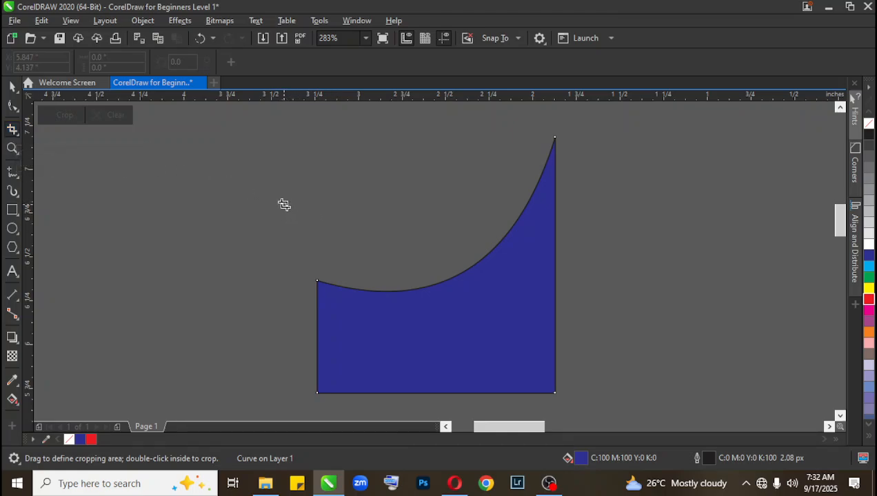
left_click_drag(283, 203, 453, 408)
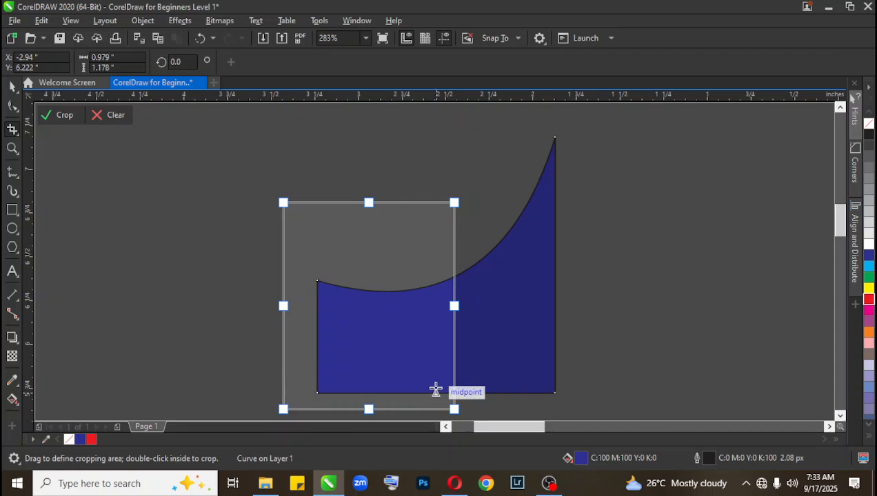
left_click(117, 116)
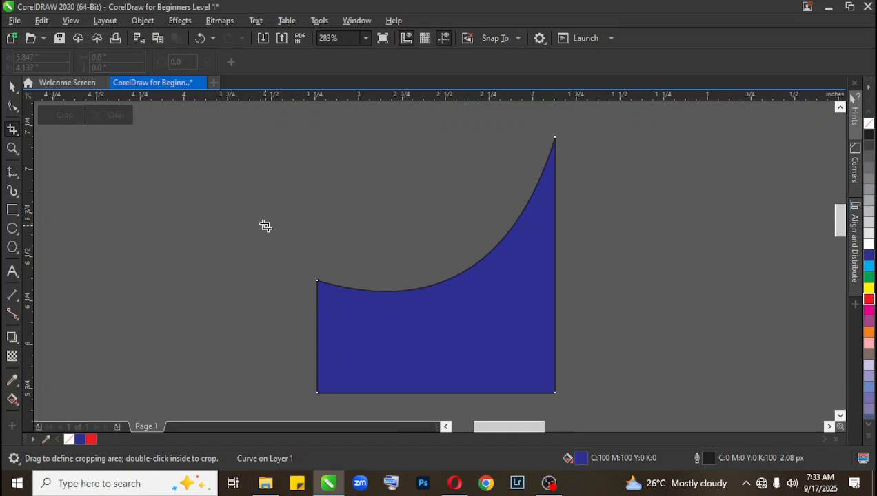
Step: Crop the blue shape to its left part with an area about 1.05 by 1.14 in, undo the crop and deselect the shape
left_click_drag(260, 211, 443, 412)
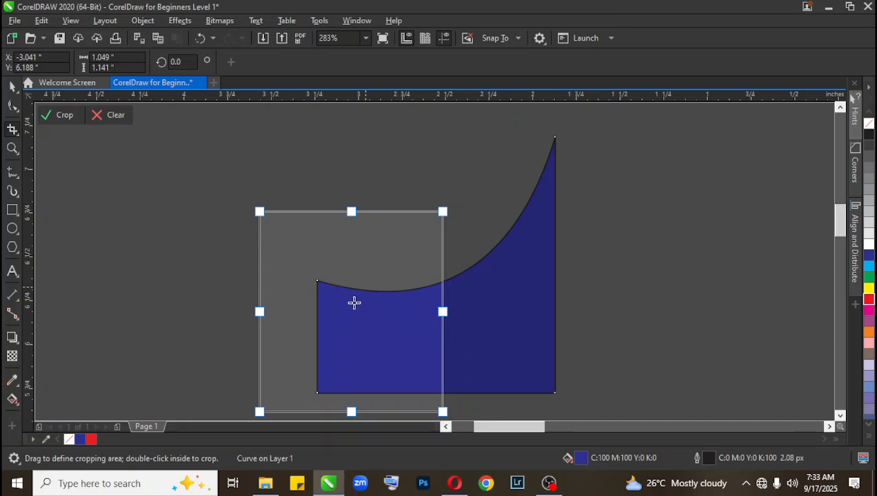
double_click(369, 334)
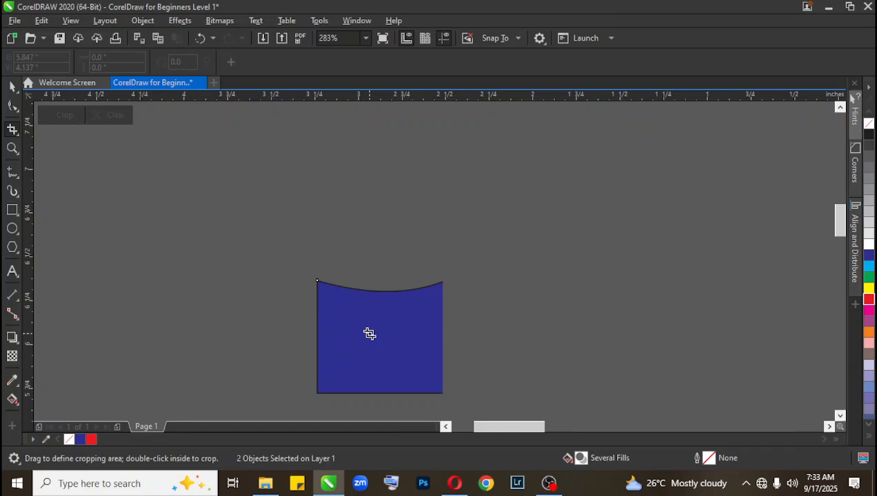
left_click(14, 90)
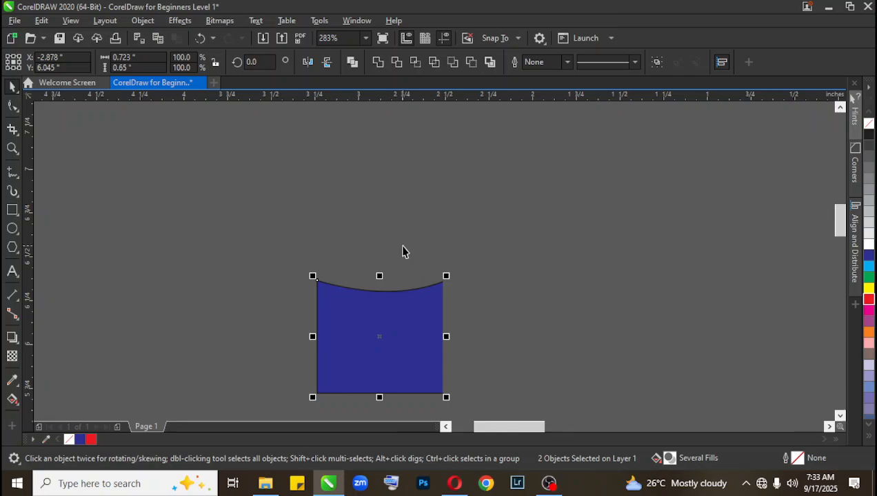
key("ctrl+z")
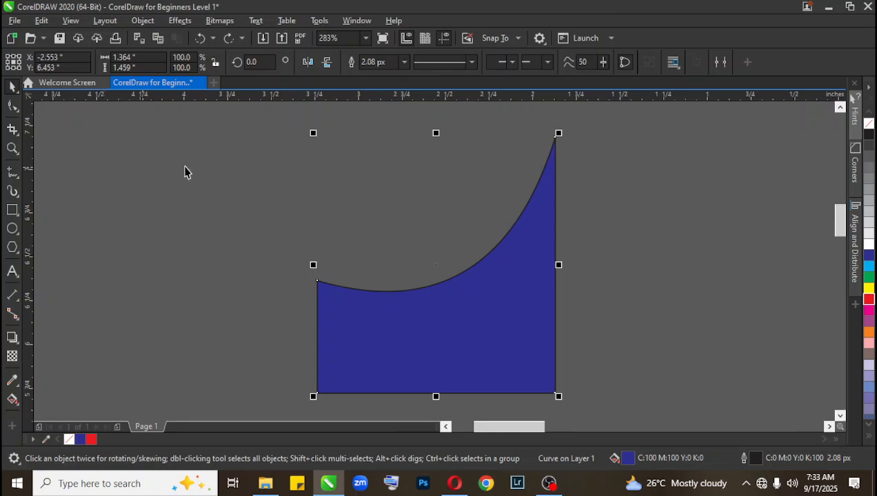
left_click(186, 261)
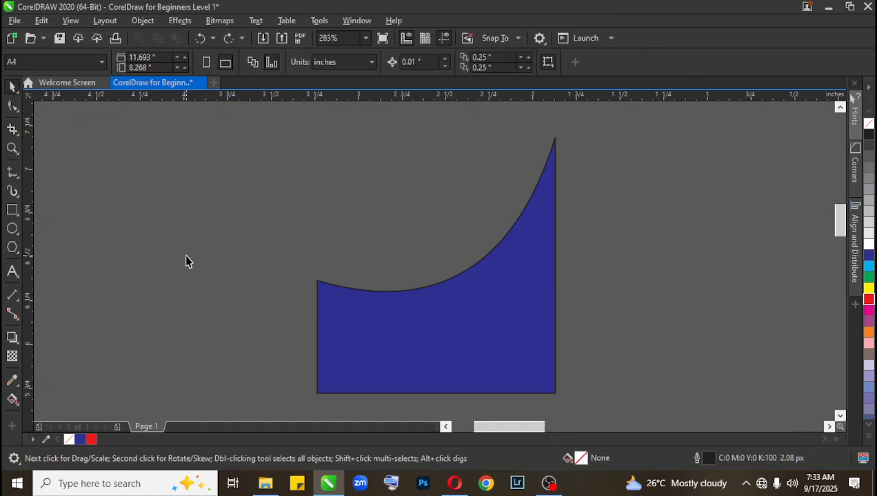
left_click(18, 132)
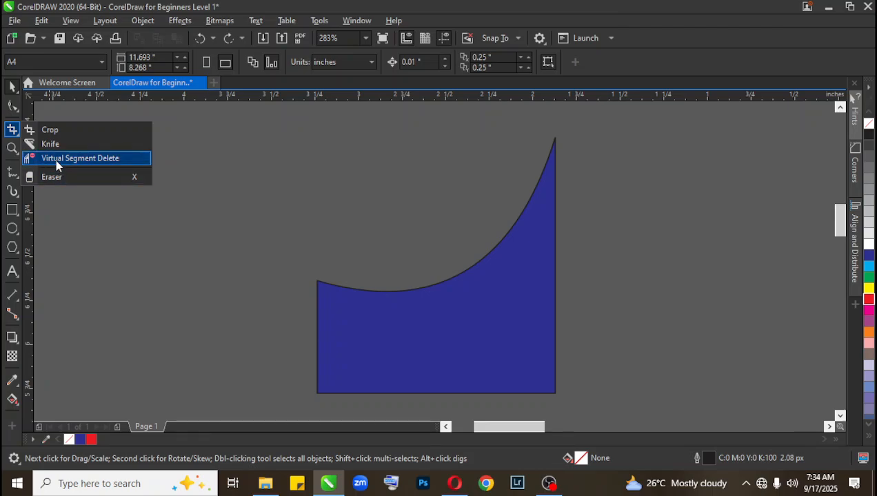
left_click(10, 149)
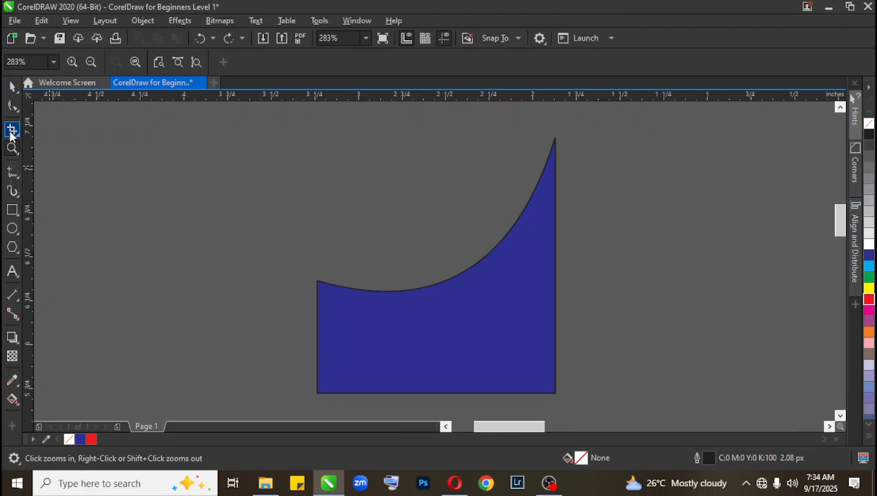
left_click(11, 133)
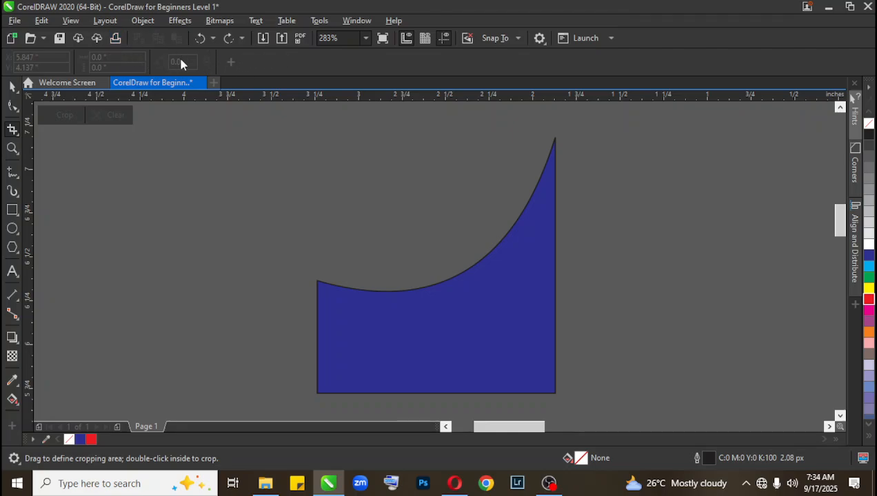
Step: Magnify the blue shape's upper-left corner in stages with the Zoom tool, and zoom back out to the whole shape
left_click(12, 150)
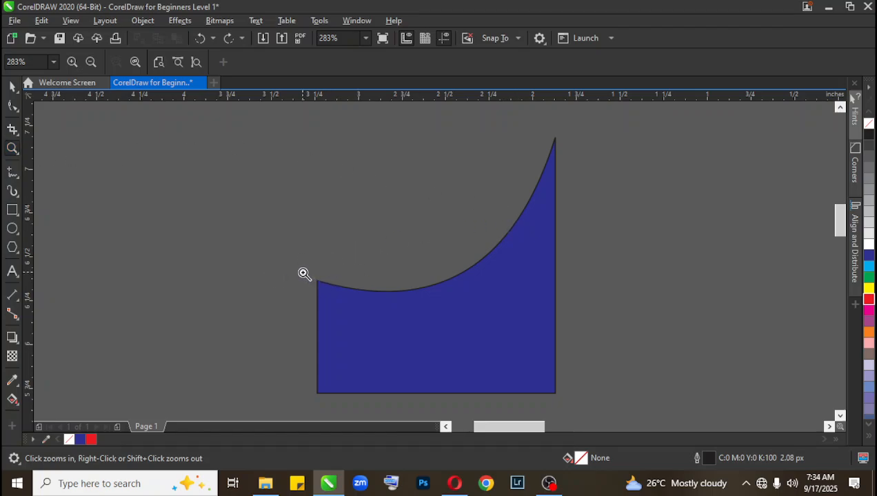
left_click_drag(297, 253, 359, 328)
left_click_drag(385, 210, 455, 268)
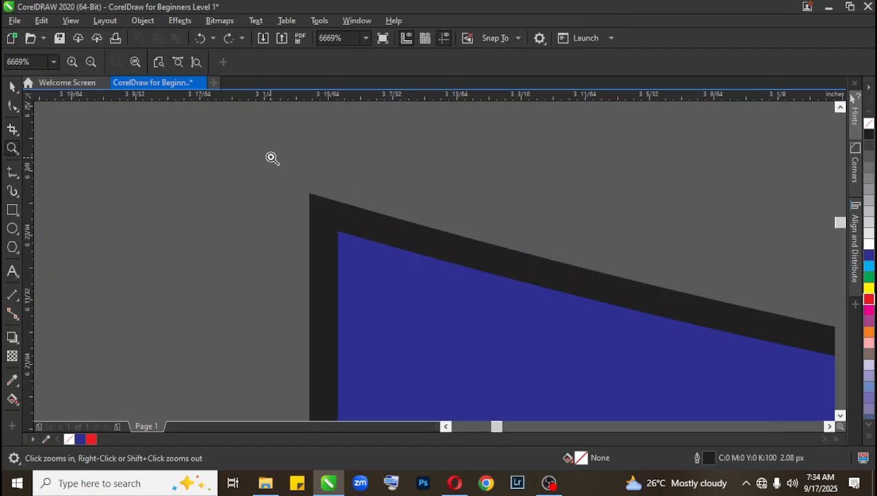
left_click_drag(272, 158, 488, 338)
left_click_drag(272, 143, 606, 364)
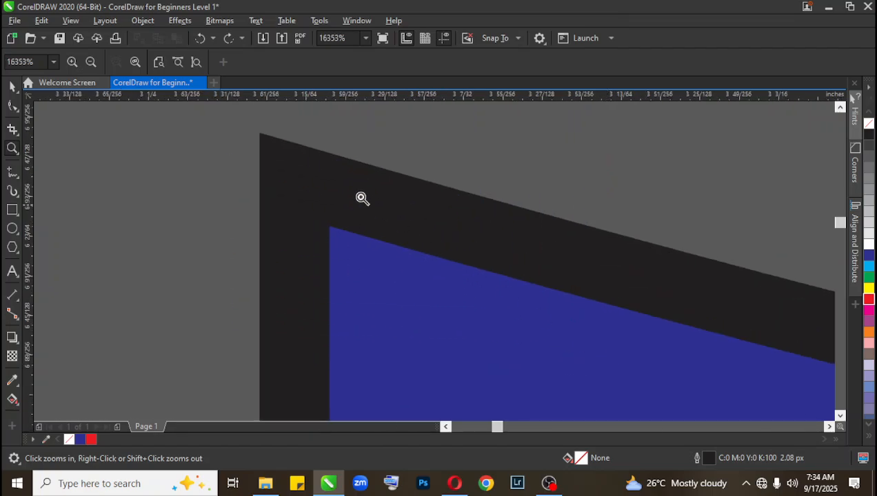
left_click_drag(221, 172, 499, 318)
right_click(371, 217)
right_click(371, 228)
right_click(392, 242)
right_click(403, 261)
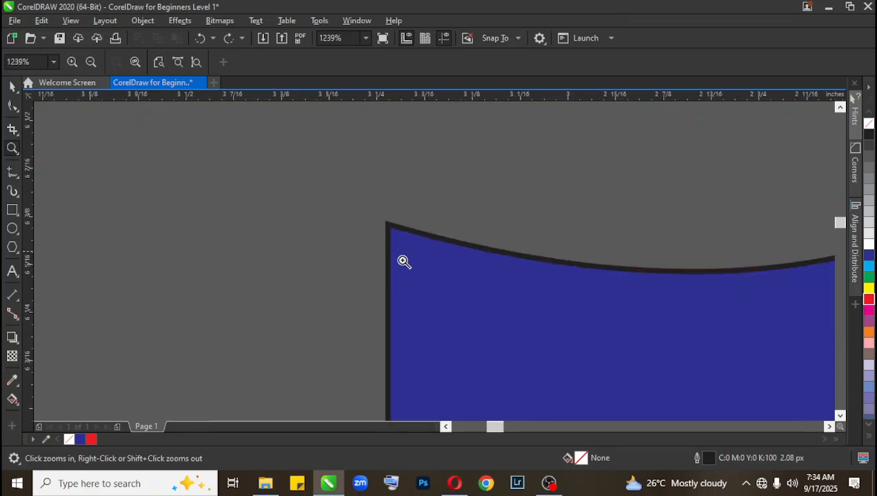
right_click(408, 312)
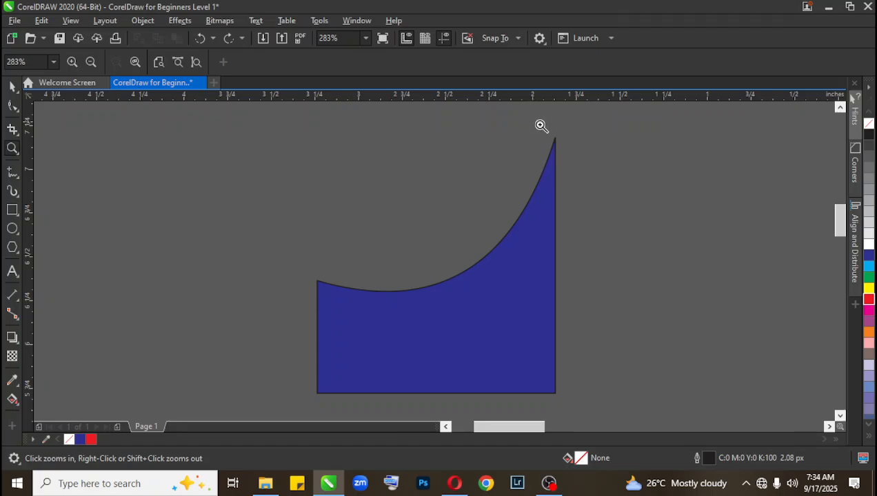
Step: Zoom in closely on the blue shape's pointed upper-right tip, and zoom back out to 100%
left_click_drag(532, 122, 592, 175)
left_click_drag(315, 181, 475, 250)
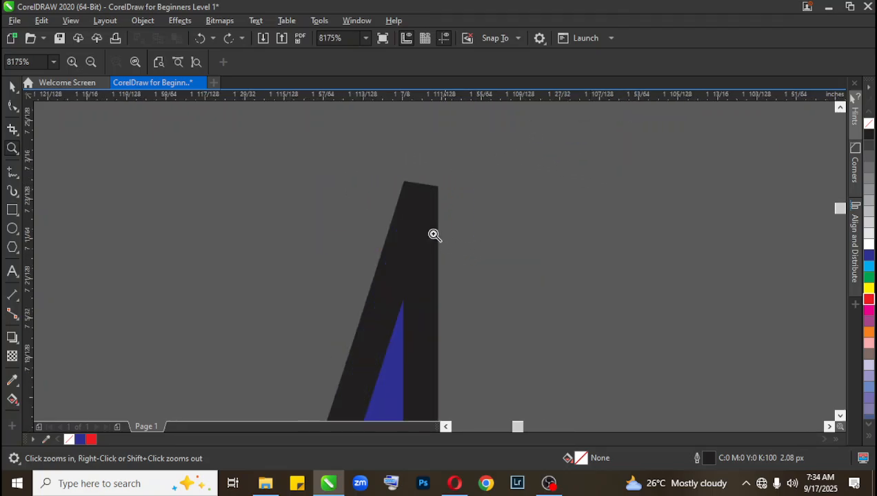
right_click(360, 270)
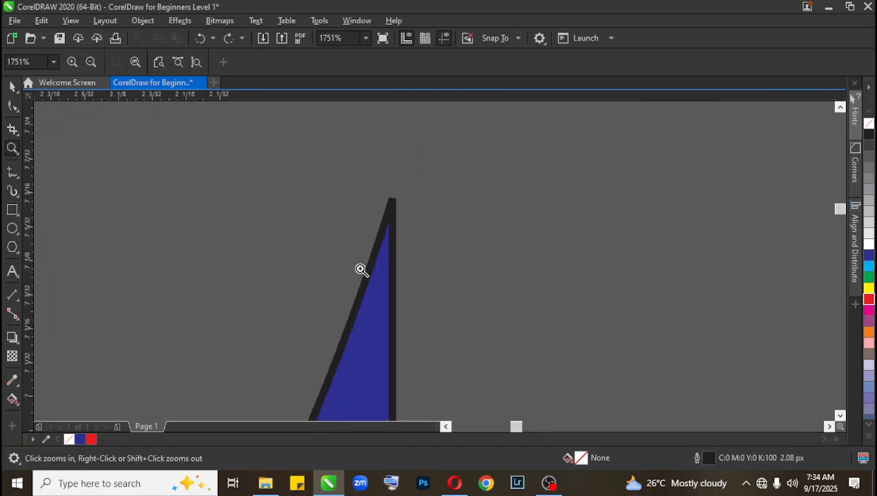
right_click(377, 286)
right_click(427, 333)
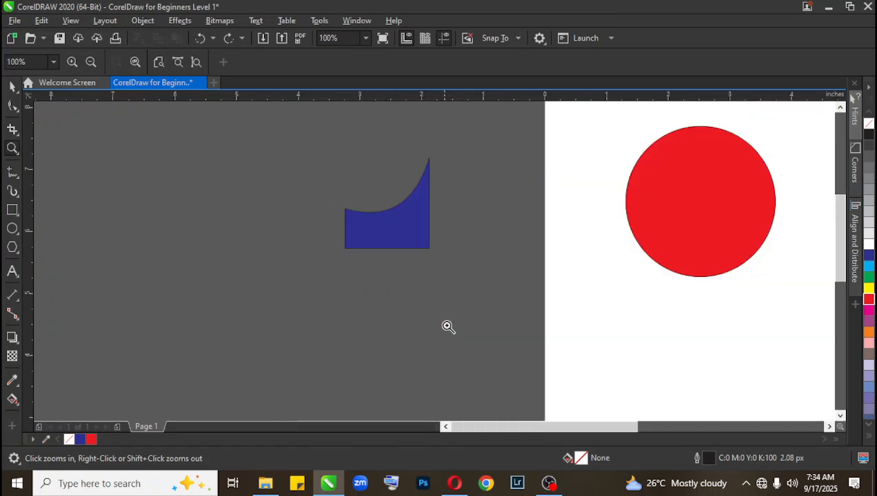
Step: Use zoom marquees to view the whole blue shape, its lower part and its upper-left corner in turn
left_click_drag(301, 156, 527, 298)
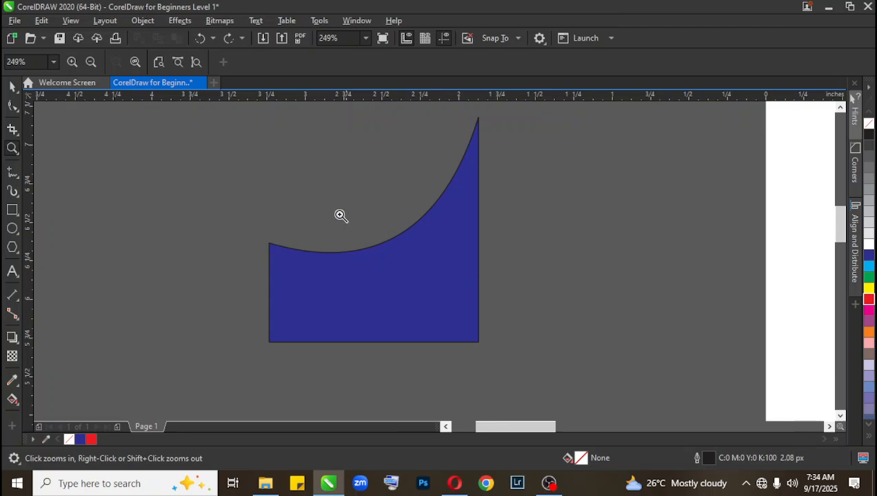
left_click_drag(231, 213, 532, 378)
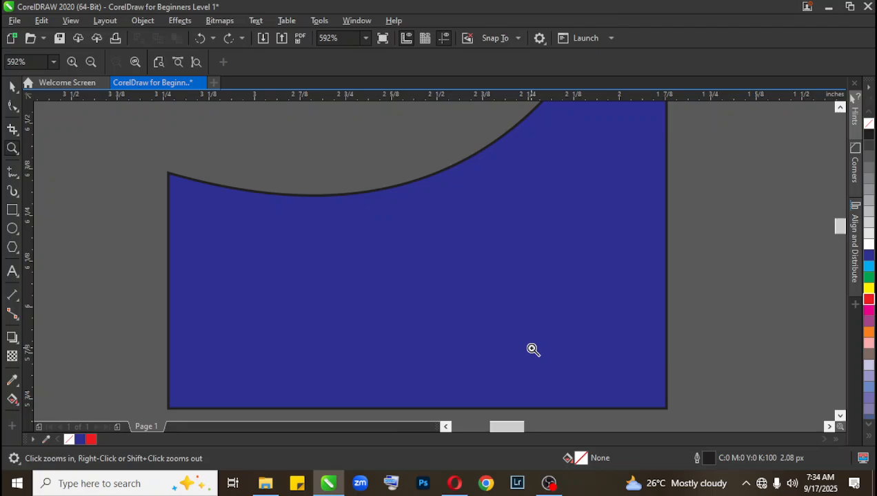
right_click(468, 304)
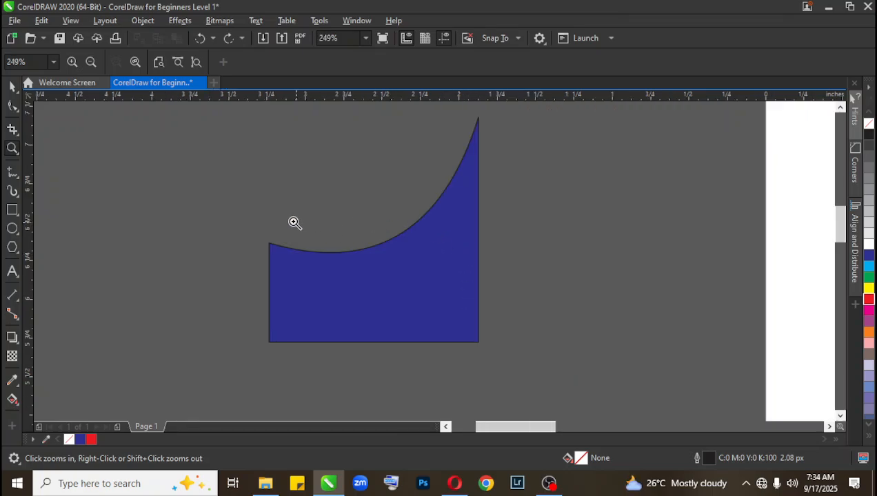
left_click_drag(250, 237, 326, 259)
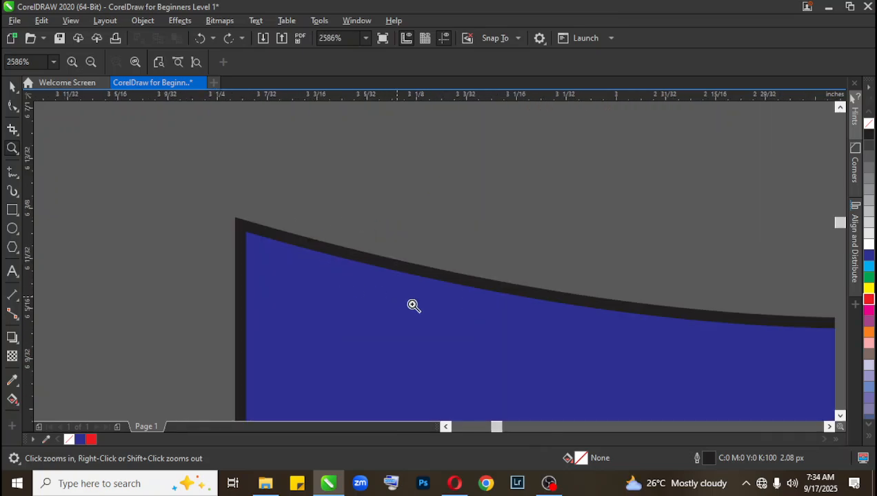
Step: Use the Pan tool to shift the magnified view across the blue shape's interior, and zoom back out to 100%
left_click(12, 150)
left_click(12, 149)
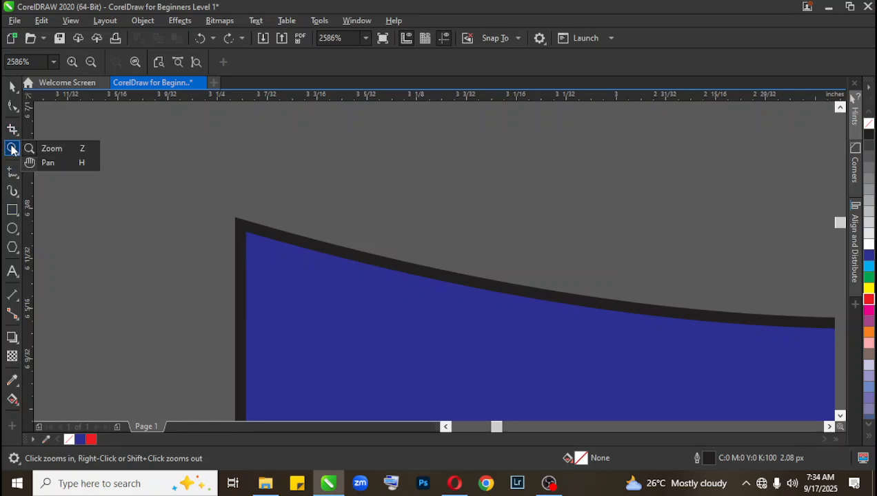
left_click(56, 162)
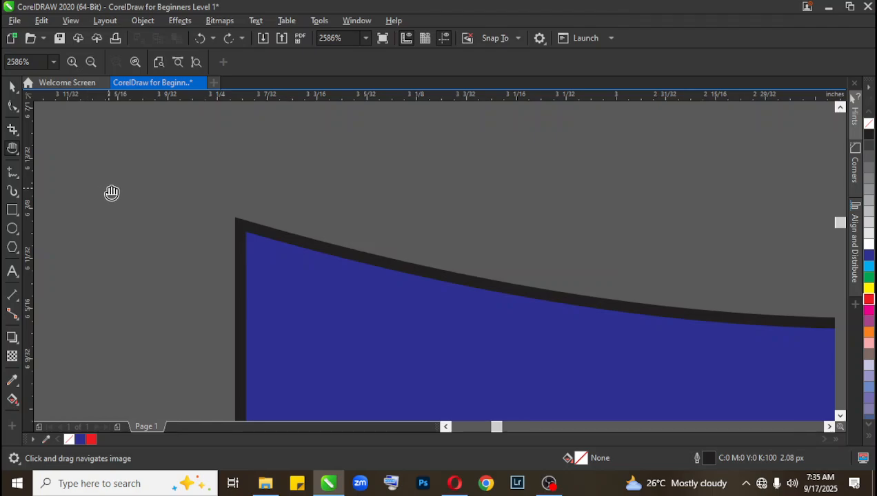
left_click(16, 156)
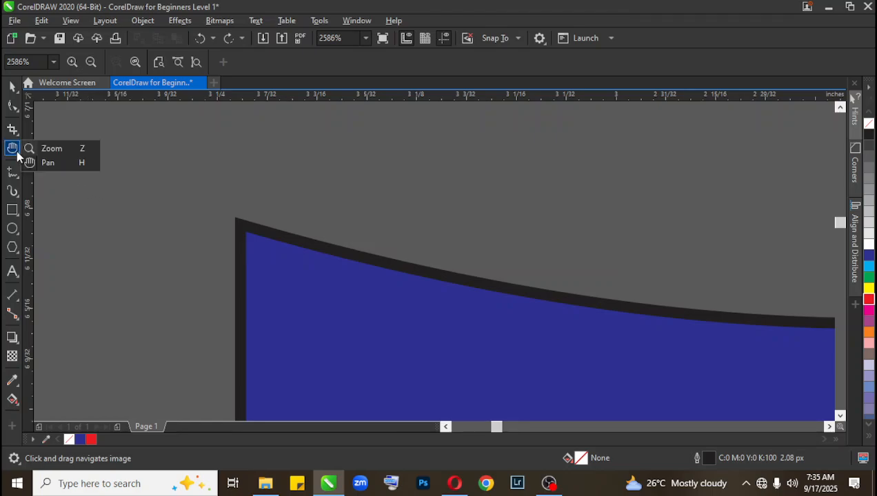
left_click(59, 164)
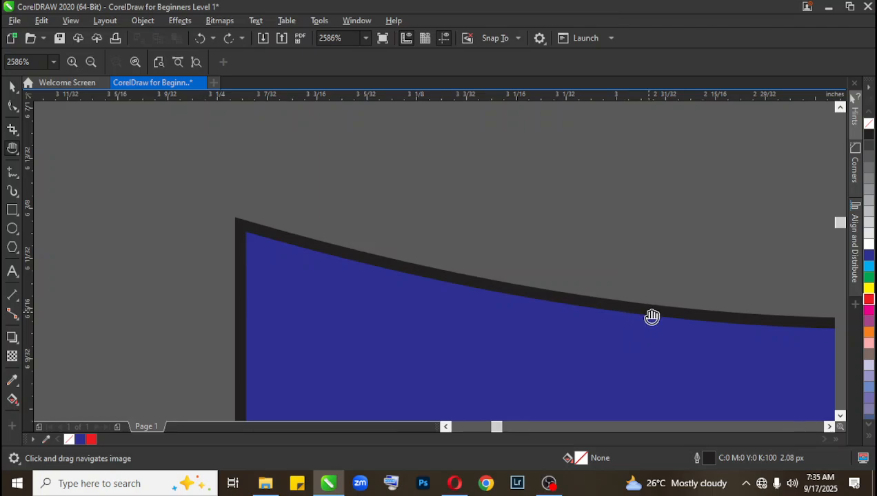
left_click_drag(651, 315, 321, 193)
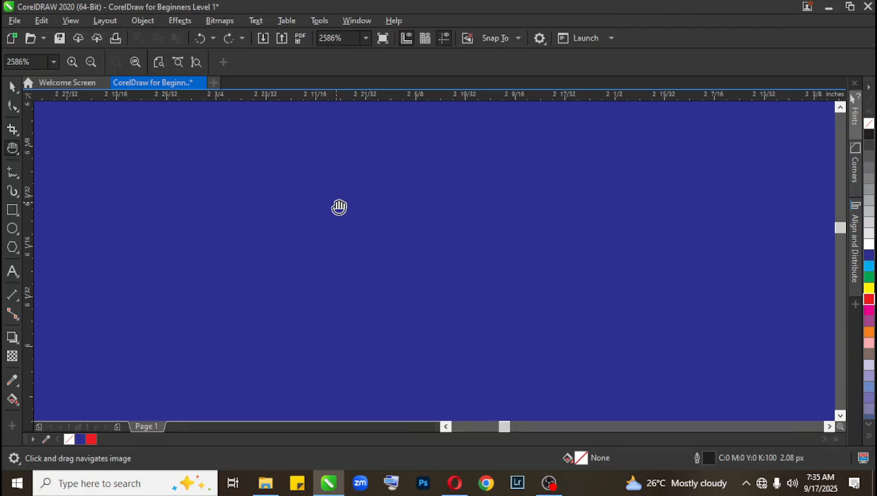
key("z")
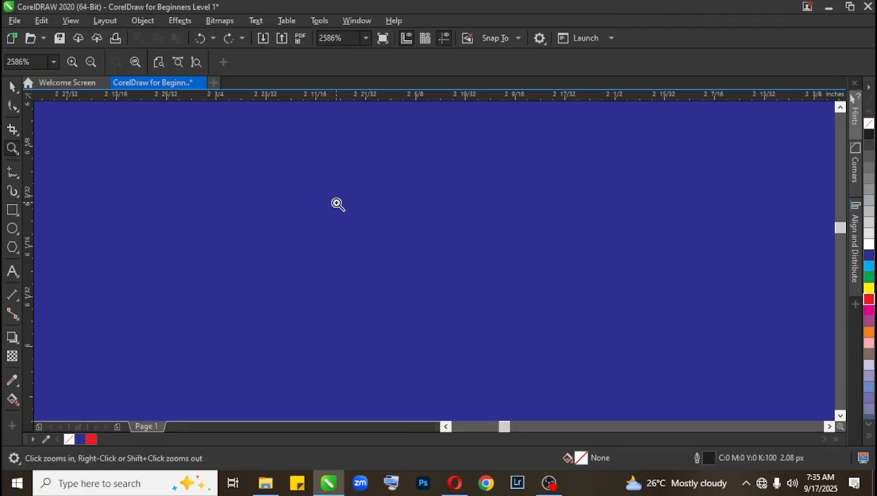
right_click(336, 204)
right_click(336, 203)
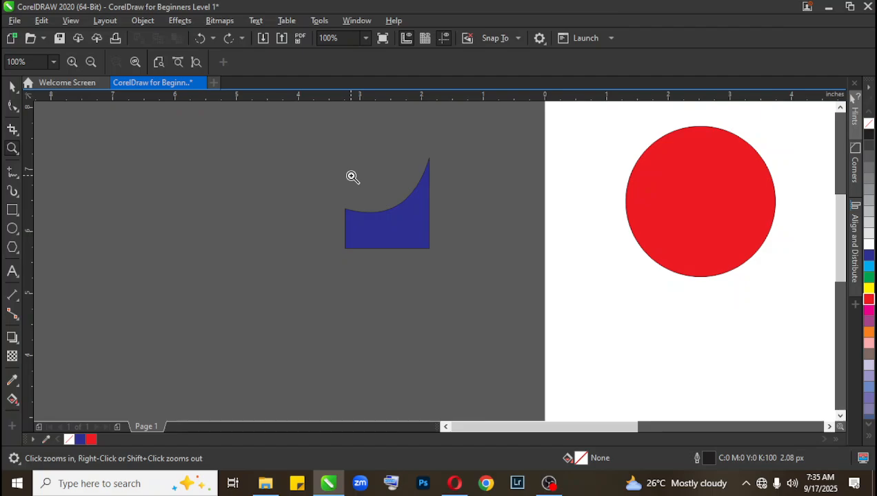
Step: Pan across the page past its right edge and back to the blue shape outside the page
key("h")
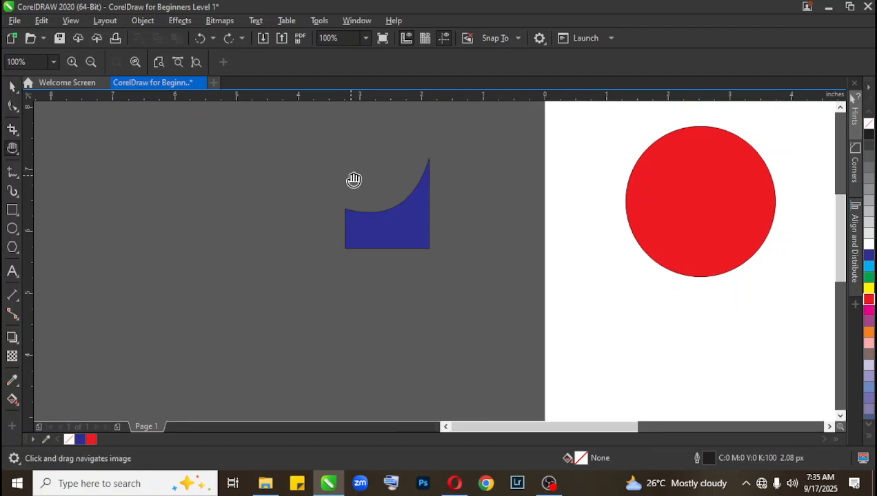
left_click_drag(420, 237, 142, 204)
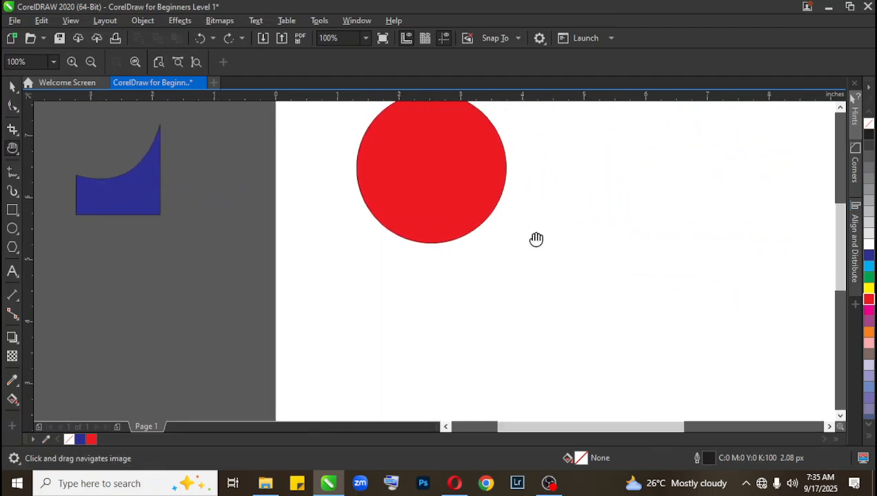
left_click_drag(558, 238, 400, 228)
mouse_move(661, 244)
left_mouse_down()
mouse_move(523, 249)
mouse_move(380, 235)
left_mouse_up()
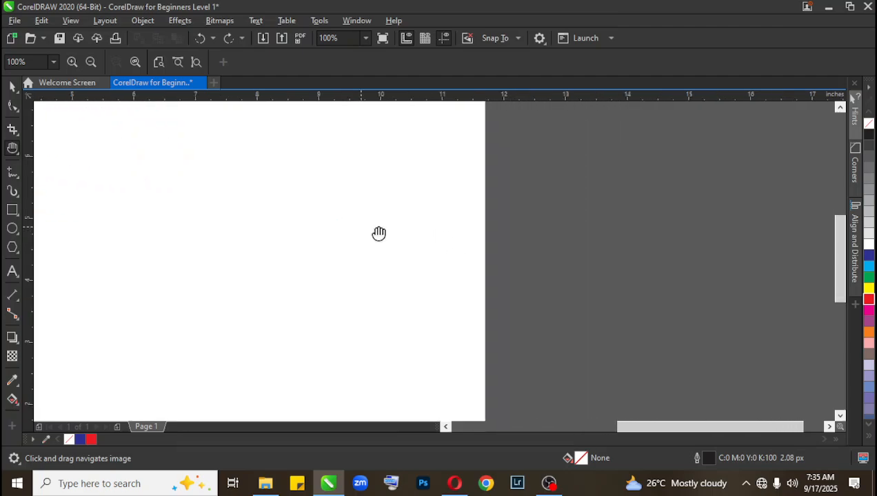
mouse_move(623, 252)
left_mouse_down()
mouse_move(457, 255)
mouse_move(466, 264)
left_mouse_up()
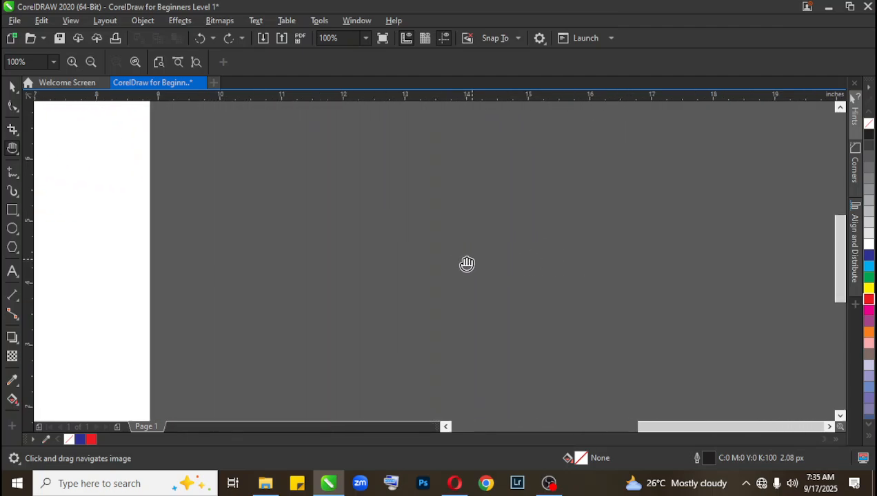
left_click_drag(286, 231, 713, 248)
left_click_drag(308, 219, 634, 252)
left_click_drag(270, 196, 603, 247)
left_click_drag(324, 248, 466, 229)
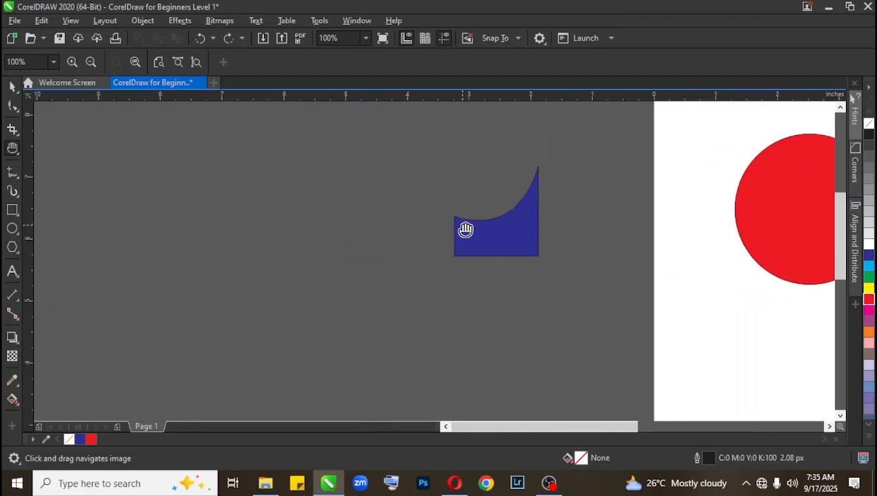
Step: Pan around the blue shape and the red circle, ending with both shapes and the page's upper-left corner in view
left_click_drag(372, 287, 485, 197)
left_click_drag(532, 331, 356, 187)
left_click_drag(638, 293, 454, 297)
left_click_drag(656, 233, 470, 298)
left_click_drag(219, 220, 374, 314)
left_click_drag(272, 286, 343, 293)
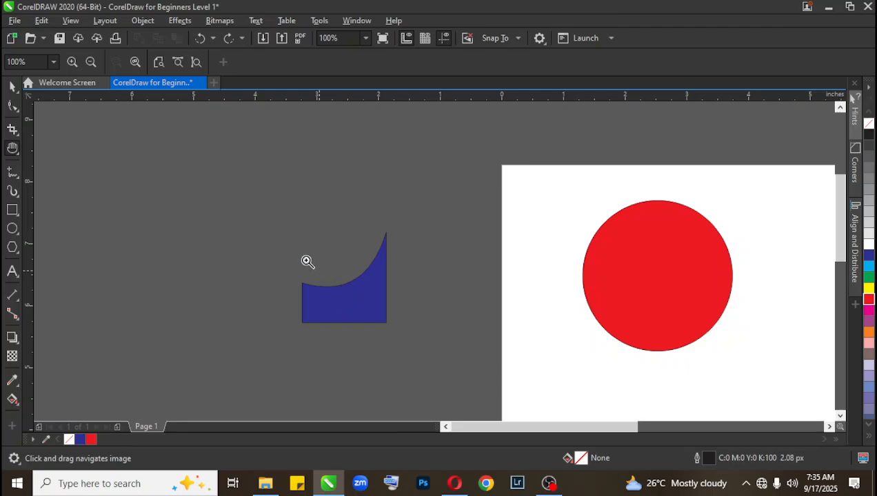
Step: Magnify the blue shape twice with zoom marquees, zooming back out to 100% each time
key("z")
left_click_drag(276, 241, 455, 344)
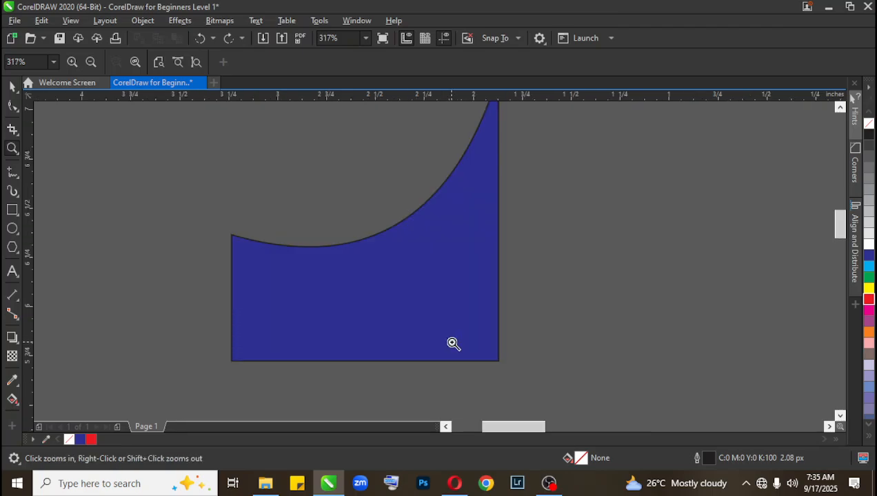
right_click(360, 268)
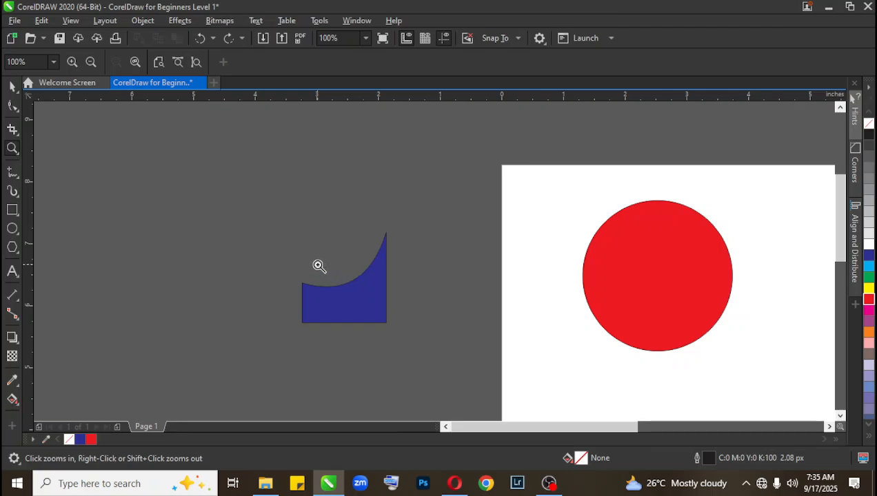
left_click_drag(270, 230, 450, 345)
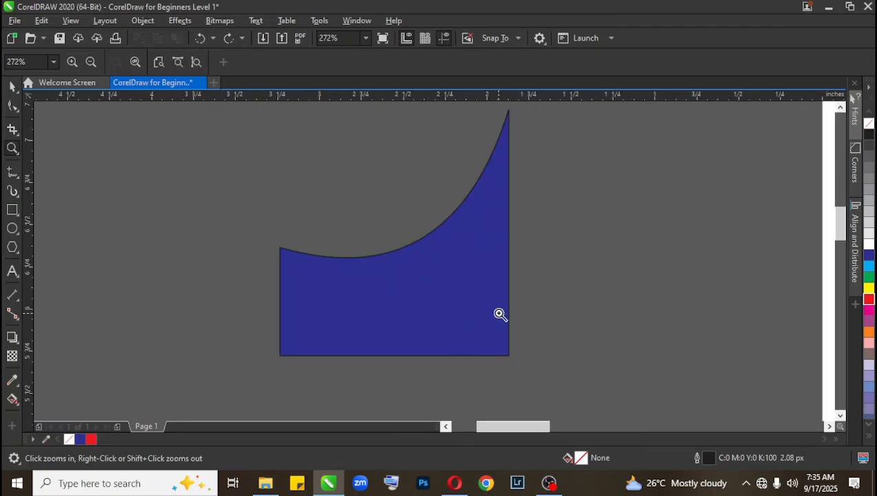
right_click(372, 280)
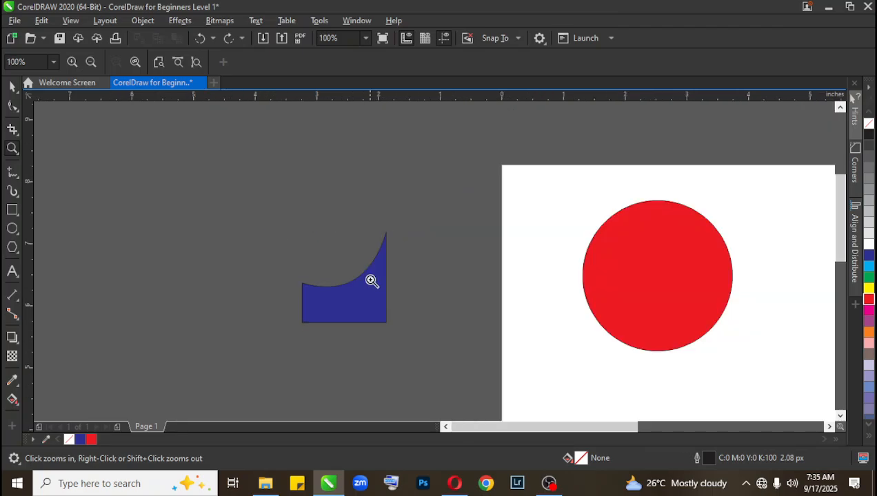
Step: Try out two straight lines with the Freehand tool in the space left of the blue shape, undoing each one
left_click(13, 172)
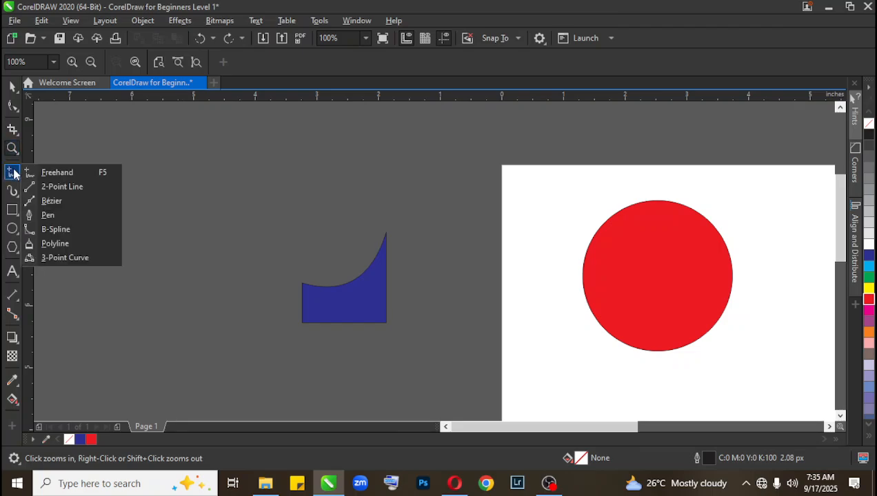
left_click(57, 173)
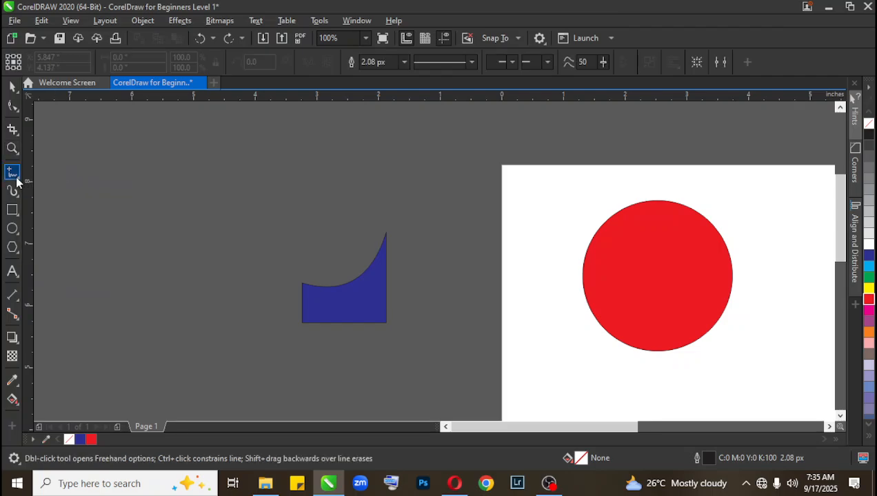
left_click(207, 152)
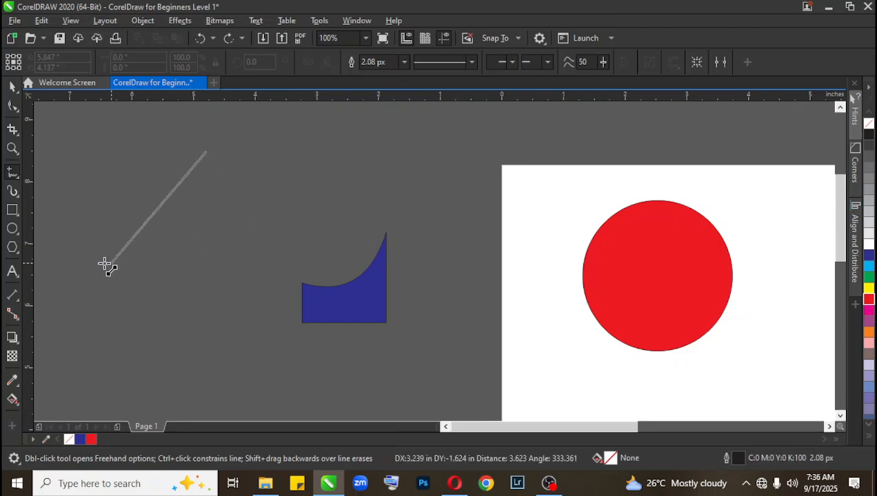
left_click(235, 237)
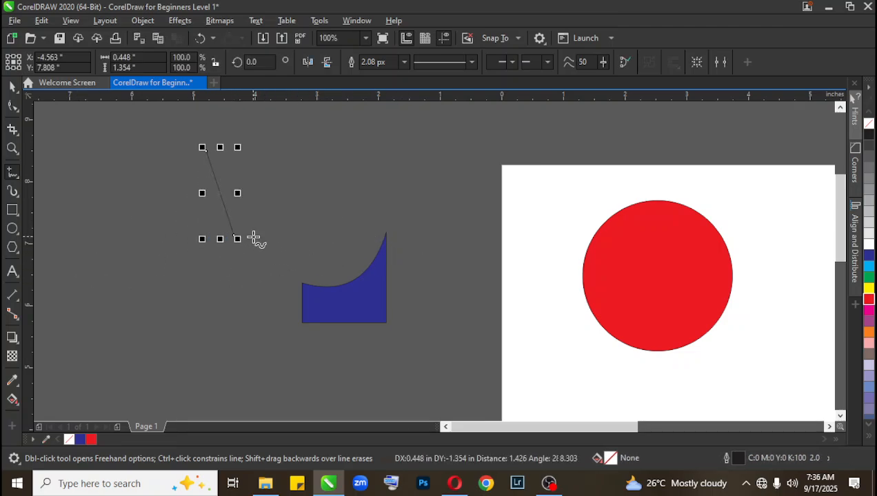
key("ctrl+z")
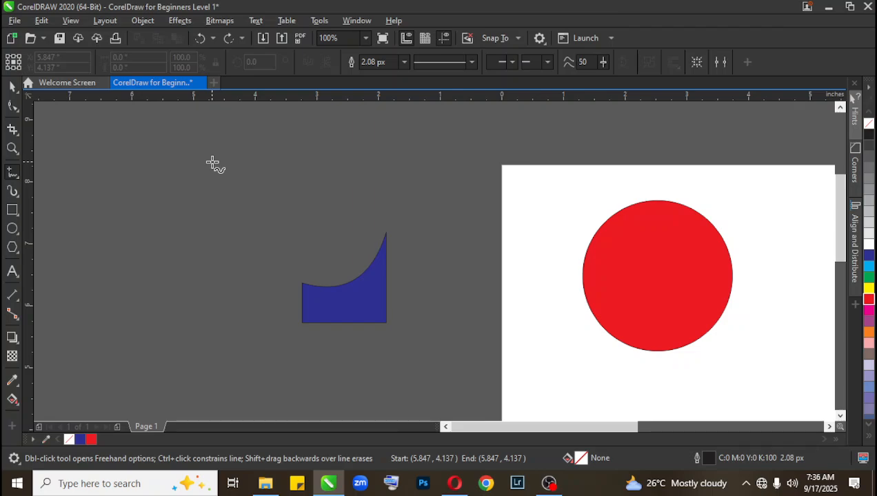
left_click(213, 162)
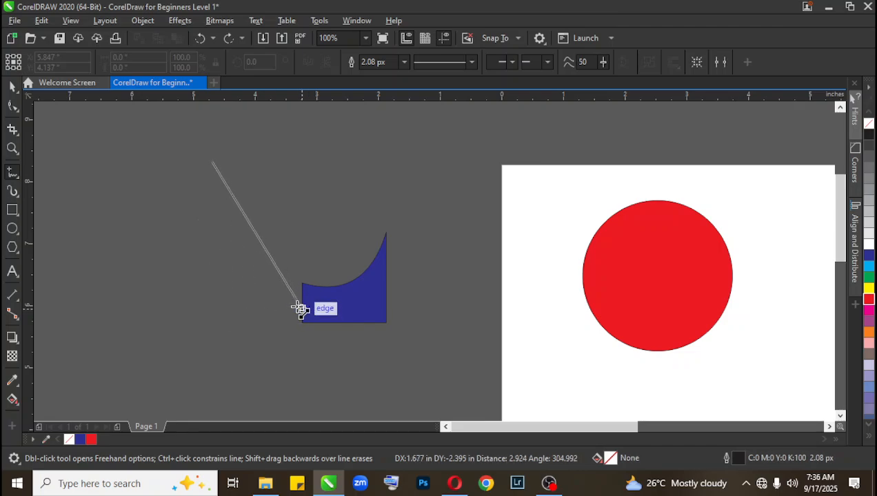
left_click(225, 265)
key("ctrl+z")
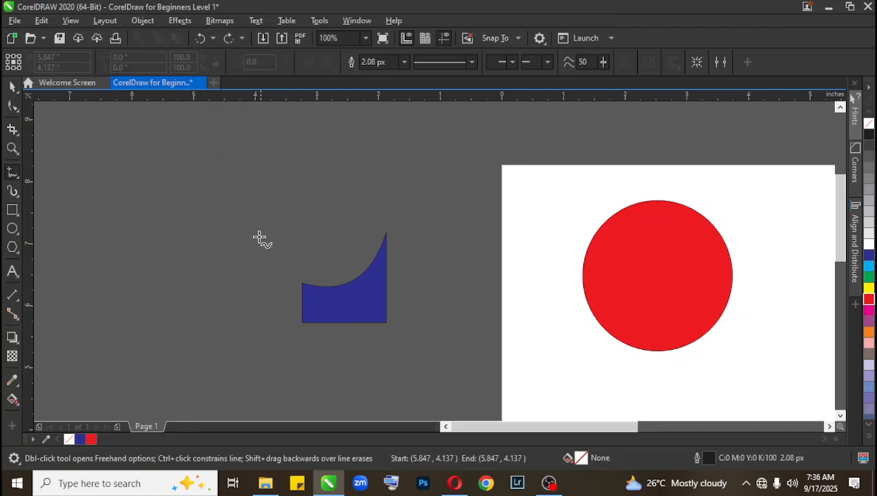
Step: Draw a steep straight line about 2.2 in tall left of the blue shape, and try a looping freehand curve and undo it
left_click(211, 136)
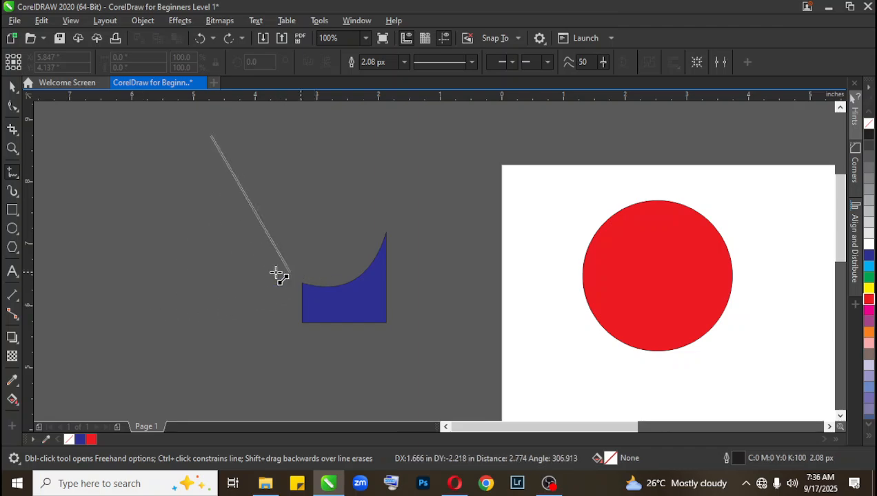
left_click(222, 274)
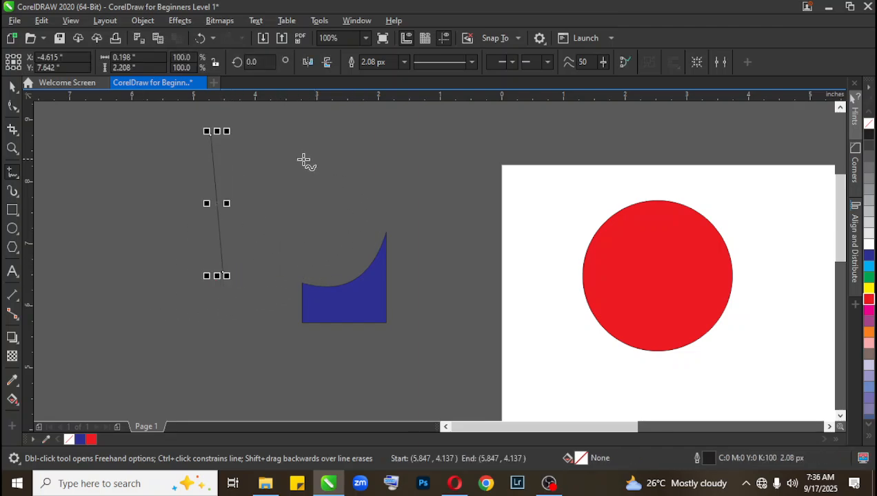
mouse_move(292, 145)
left_mouse_down()
mouse_move(292, 243)
mouse_move(341, 268)
mouse_move(437, 252)
mouse_move(445, 273)
mouse_move(367, 306)
mouse_move(317, 241)
mouse_move(383, 192)
mouse_move(365, 281)
mouse_move(357, 194)
mouse_move(272, 237)
mouse_move(346, 192)
mouse_move(393, 228)
mouse_move(323, 145)
mouse_move(502, 182)
mouse_move(396, 226)
mouse_move(506, 225)
mouse_move(483, 221)
left_mouse_up()
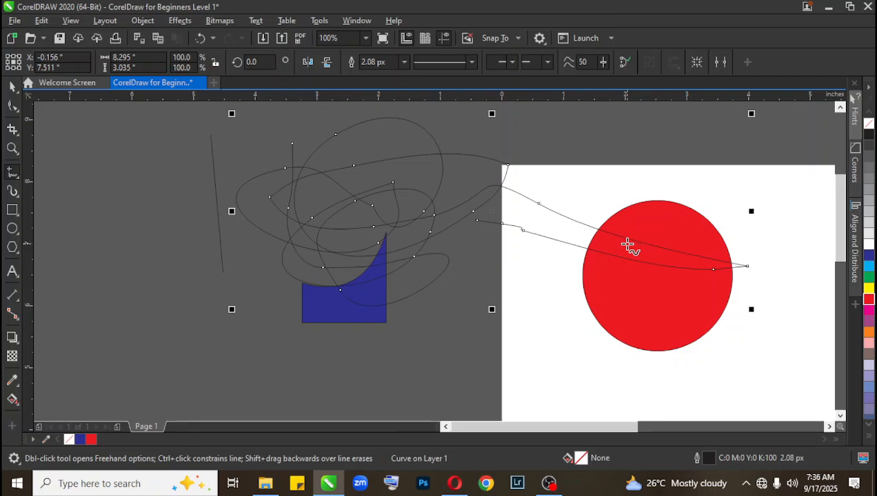
key("ctrl+z")
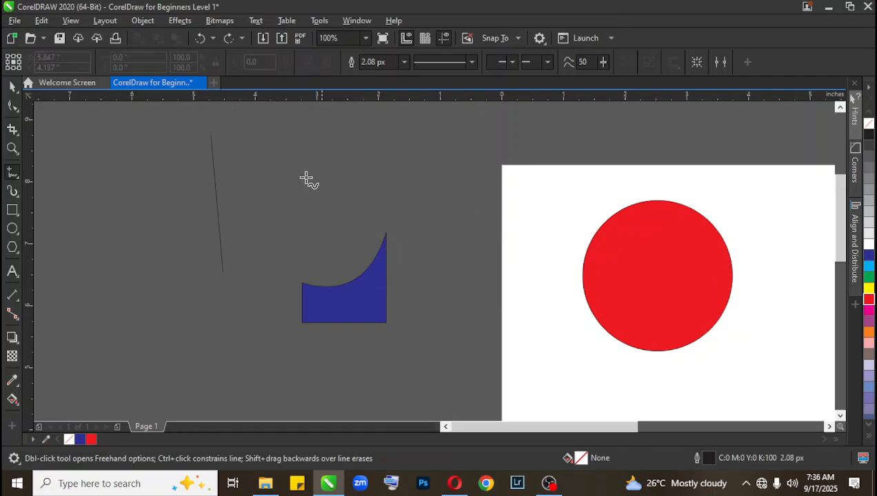
Step: Draw constrained Freehand lines: a vertical one about 3.08 in long between the blue shape and page, and a horizontal one about 2.39 in long above the shape
left_click(451, 139)
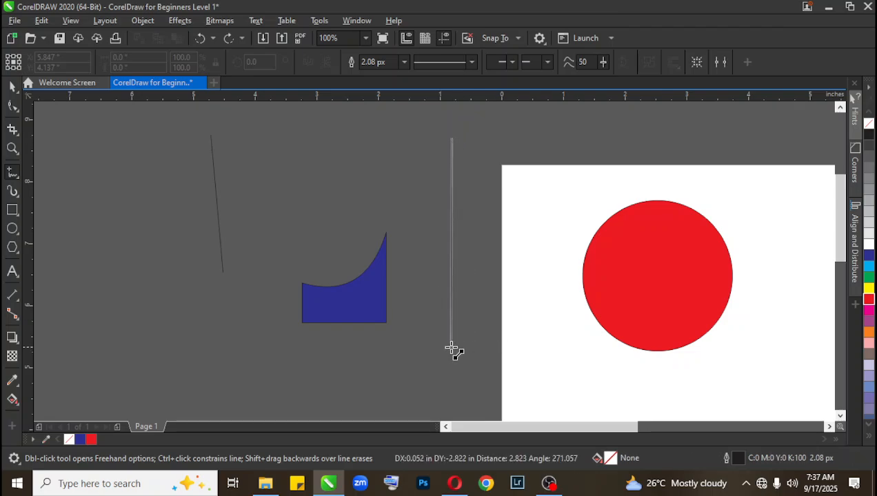
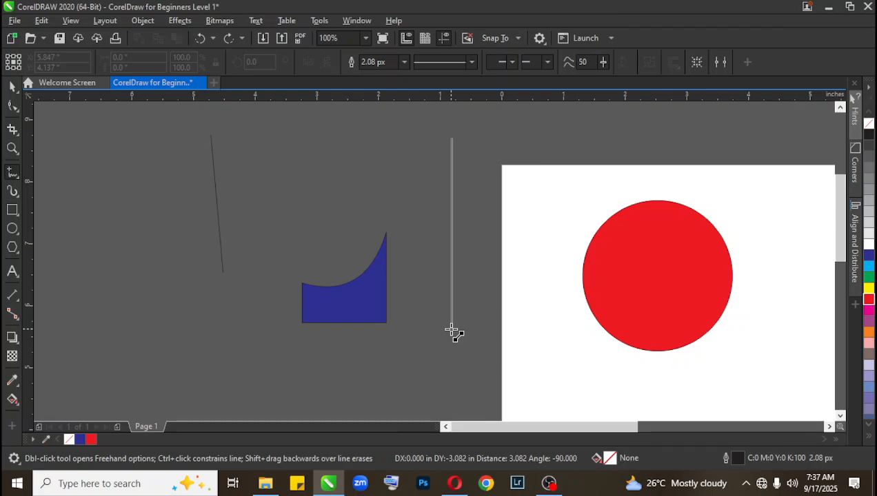
left_click(452, 332)
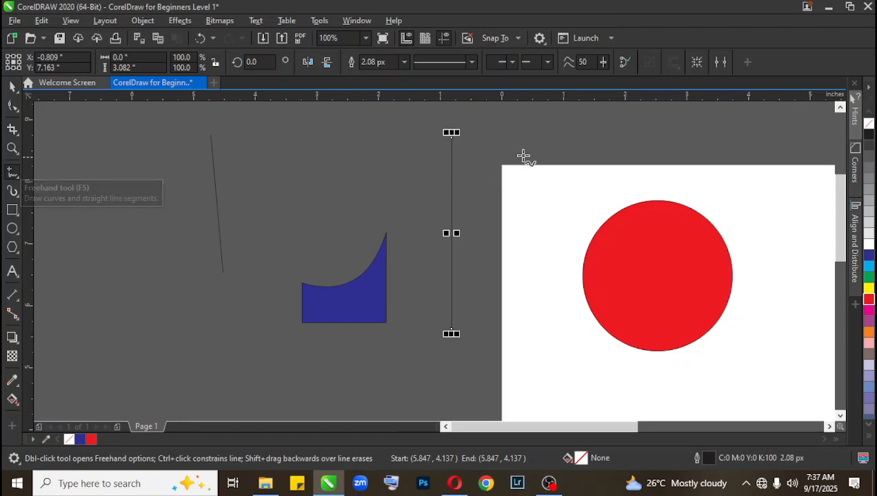
left_click(285, 152)
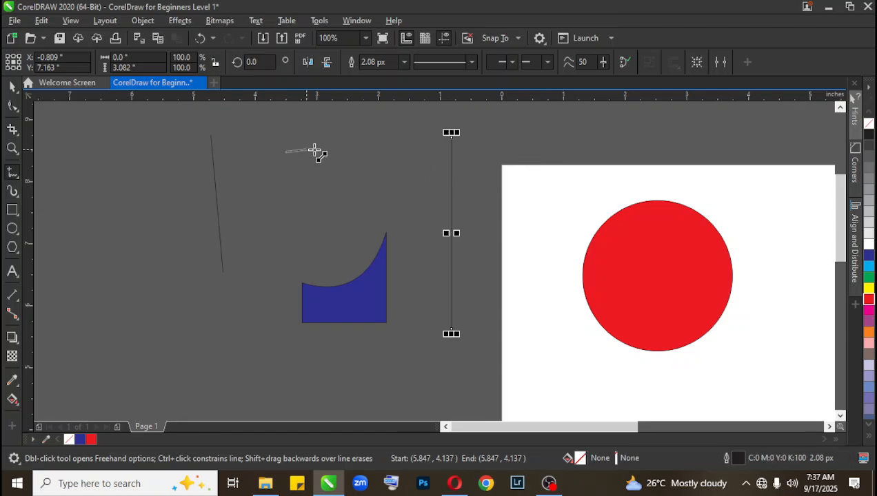
left_click(433, 166)
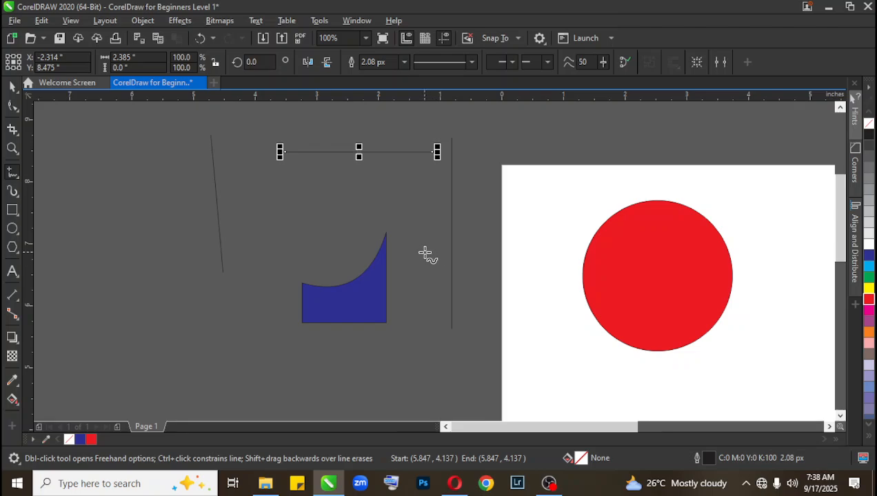
Step: Draw a constrained slanted line about 1.85 in wide and 3.2 in tall, descending to the right, left of the blue shape
left_click(108, 158)
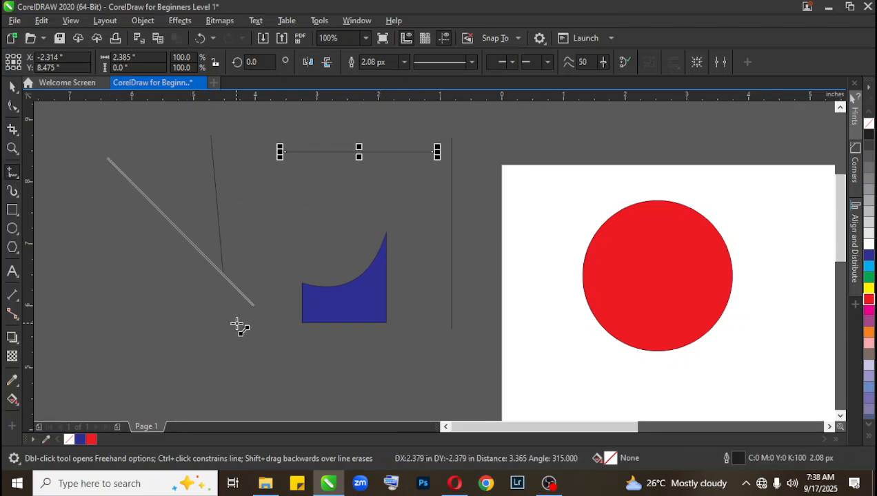
left_click(222, 358)
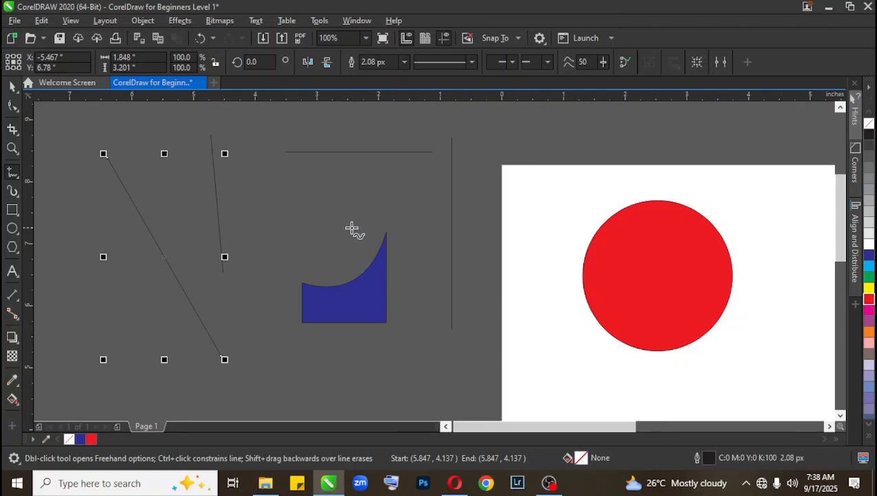
Step: Draw a slanted straight Freehand line about 1.35 in wide above the blue shape, plus three rounded freehand loops about 1 in across around it
left_click(338, 201)
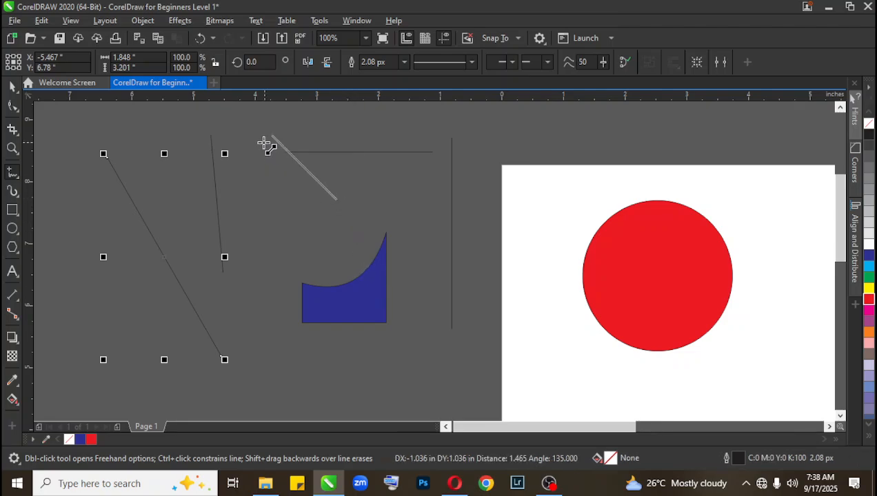
left_click(254, 178)
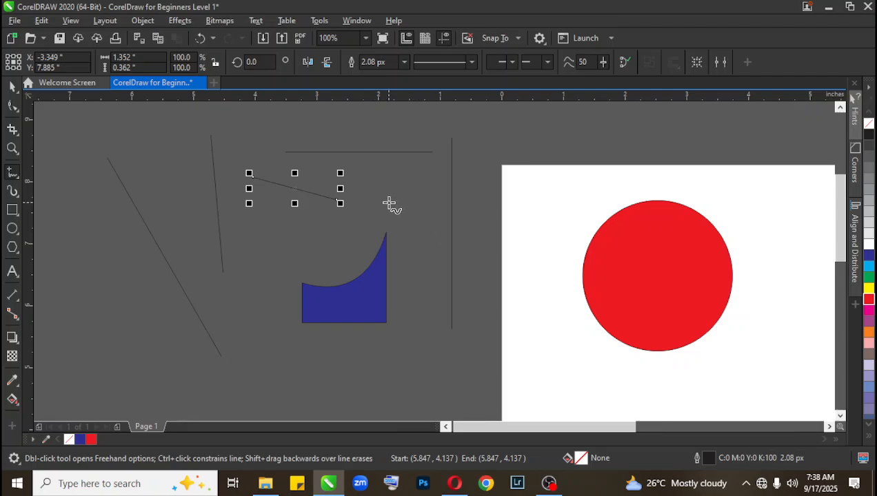
mouse_move(428, 174)
left_mouse_down()
mouse_move(399, 180)
mouse_move(395, 222)
mouse_move(448, 228)
mouse_move(428, 175)
left_mouse_up()
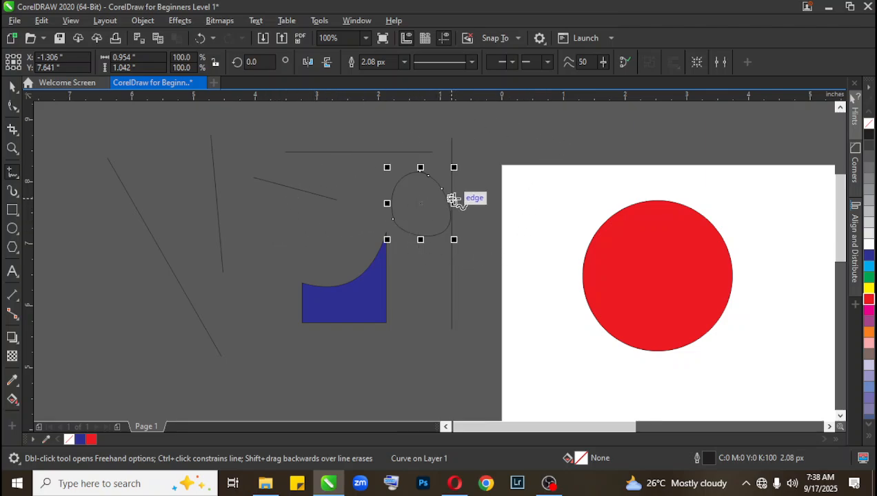
mouse_move(272, 214)
left_mouse_down()
mouse_move(251, 256)
mouse_move(282, 272)
mouse_move(315, 256)
mouse_move(302, 227)
mouse_move(279, 215)
left_mouse_up()
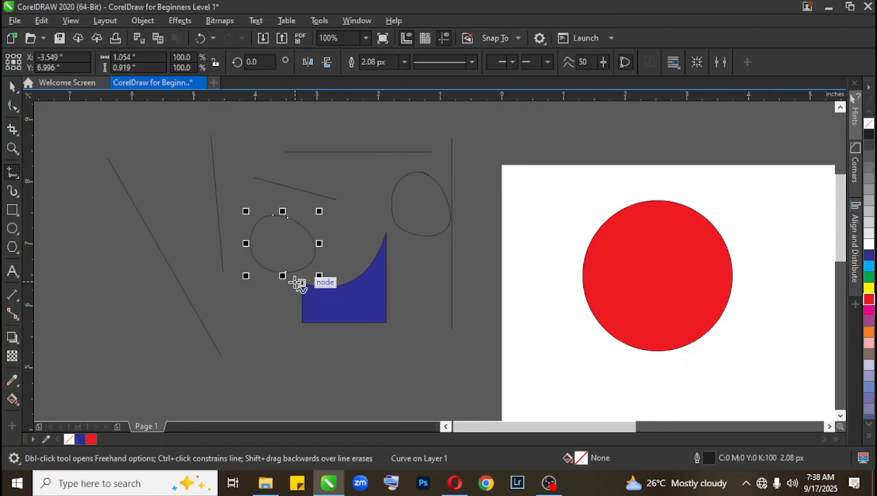
mouse_move(184, 142)
left_mouse_down()
mouse_move(153, 157)
mouse_move(151, 183)
mouse_move(191, 198)
mouse_move(205, 161)
left_mouse_up()
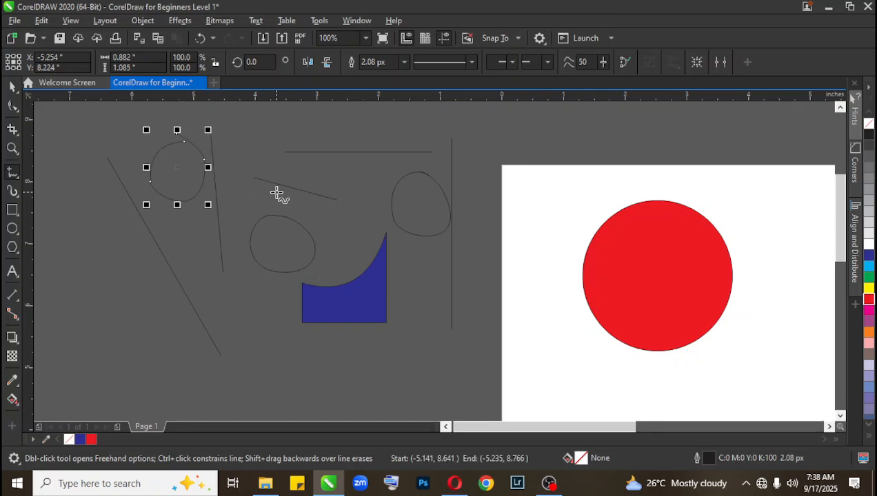
Step: Zoom in on the freehand loops to examine their curves and how their start and end points meet
key("z")
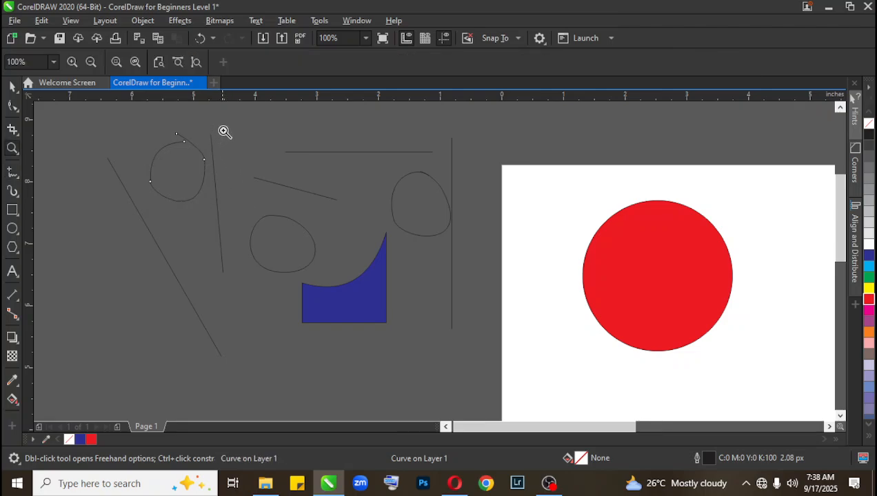
left_click_drag(228, 128, 151, 165)
right_click(354, 215)
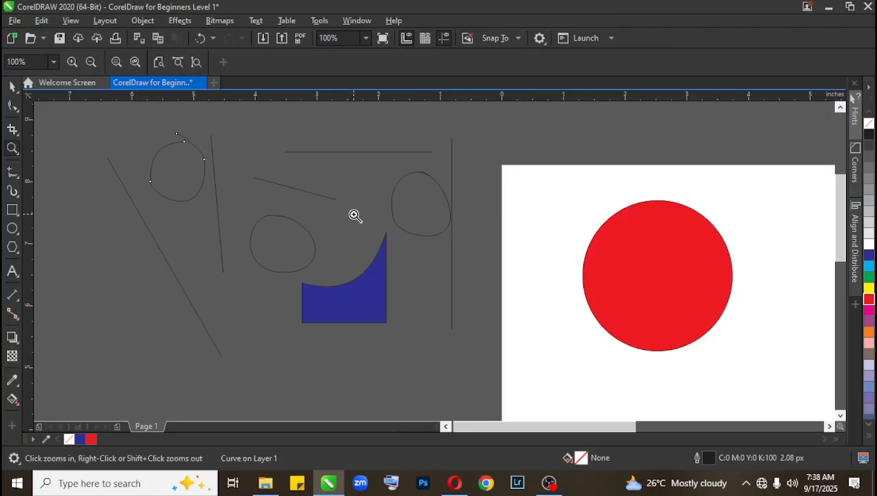
left_click_drag(281, 215, 315, 237)
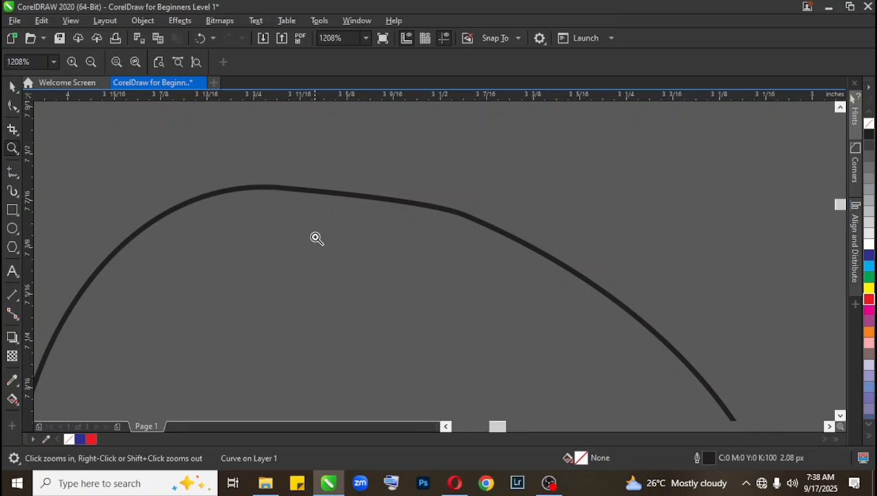
right_click(366, 274)
left_click_drag(405, 159, 433, 182)
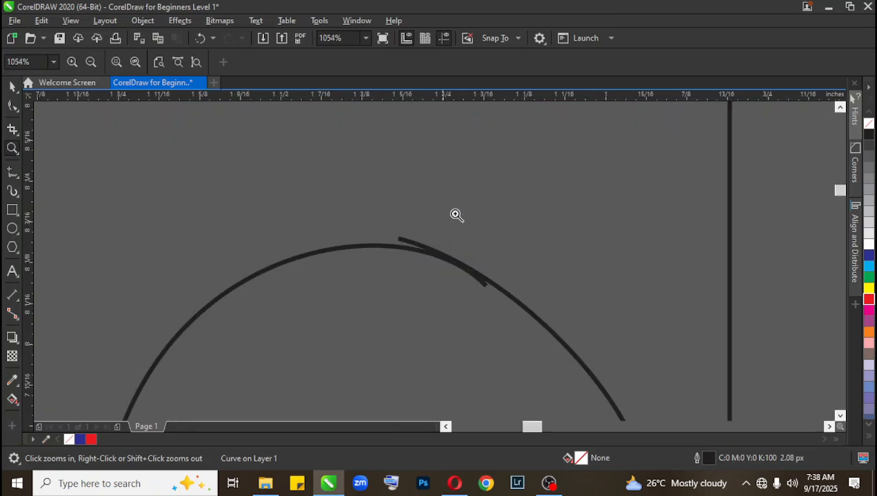
left_click(417, 251)
left_click_drag(311, 159, 626, 378)
right_click(415, 235)
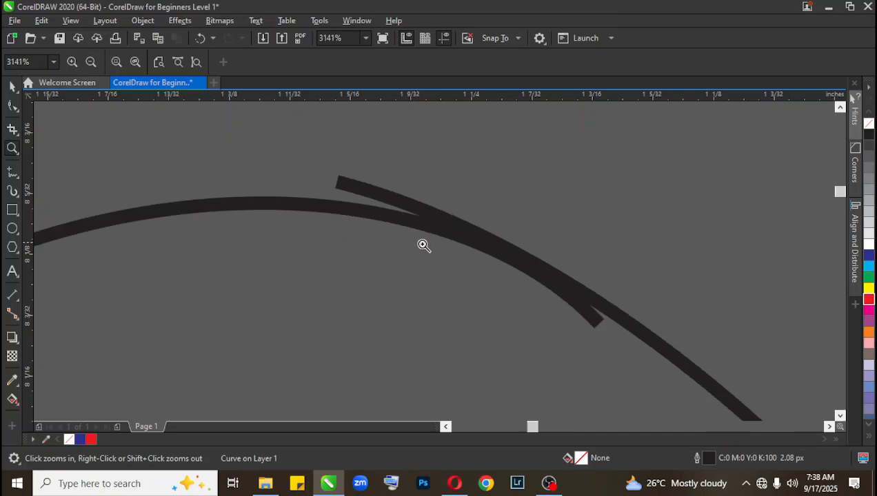
right_click(424, 244)
right_click(407, 267)
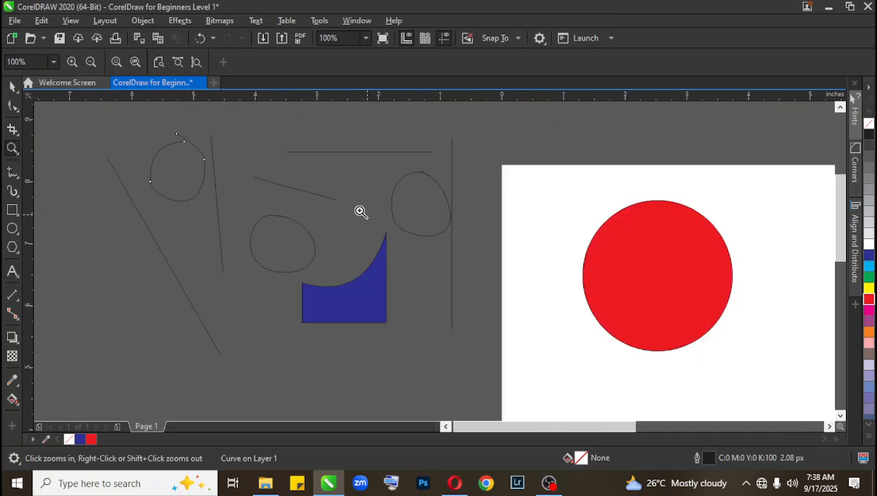
Step: Draw three small Freehand curves, each about 0.6 in across, around the blue shape: an open loop, a tangled scribble and a rough star
left_click_drag(259, 163, 440, 313)
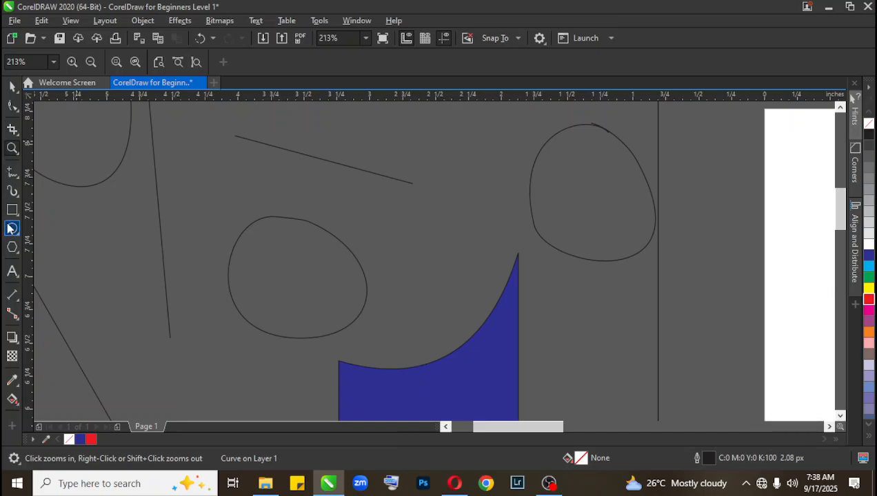
left_click(16, 177)
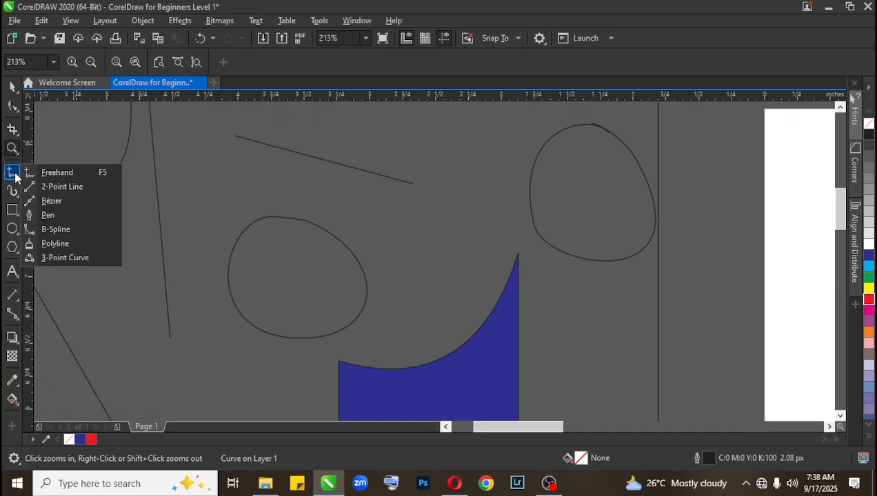
left_click(58, 173)
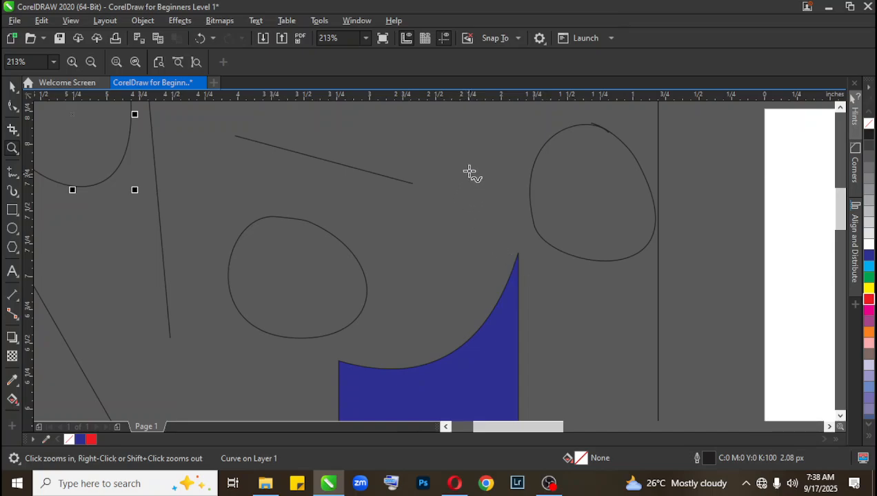
mouse_move(451, 164)
left_mouse_down()
mouse_move(438, 228)
mouse_move(505, 215)
mouse_move(470, 170)
left_mouse_up()
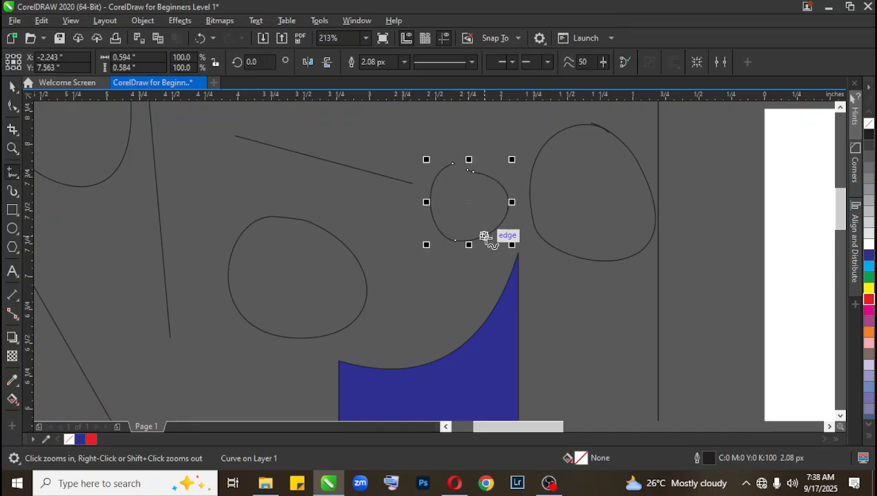
mouse_move(403, 272)
left_mouse_down()
mouse_move(434, 303)
mouse_move(417, 257)
mouse_move(422, 310)
mouse_move(417, 290)
mouse_move(423, 303)
left_mouse_up()
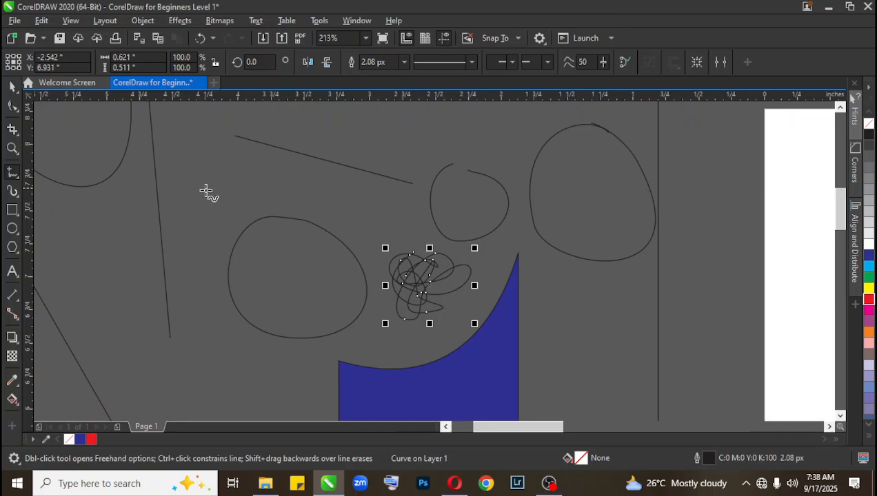
mouse_move(208, 181)
left_mouse_down()
mouse_move(199, 237)
mouse_move(222, 205)
mouse_move(161, 191)
mouse_move(197, 246)
left_mouse_up()
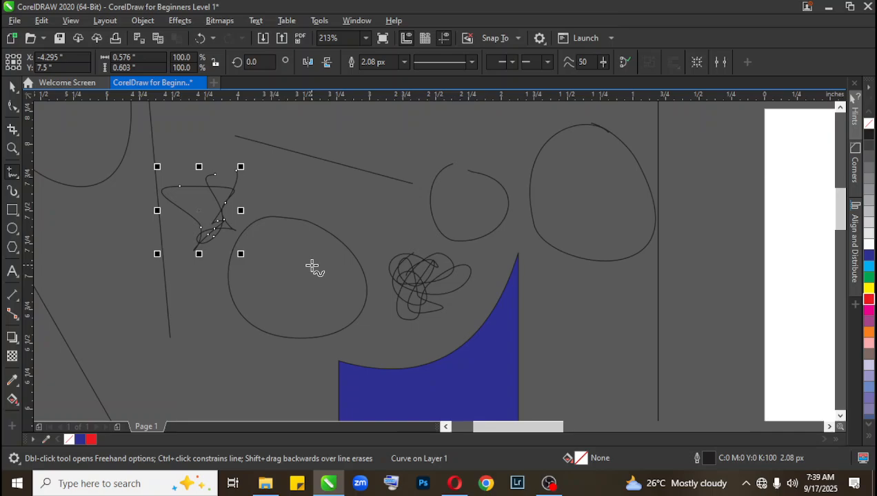
key("z")
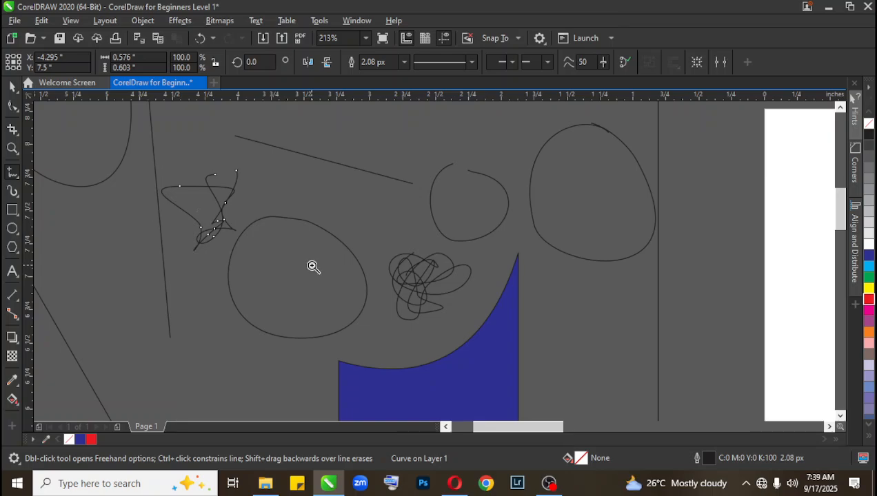
right_click(218, 223)
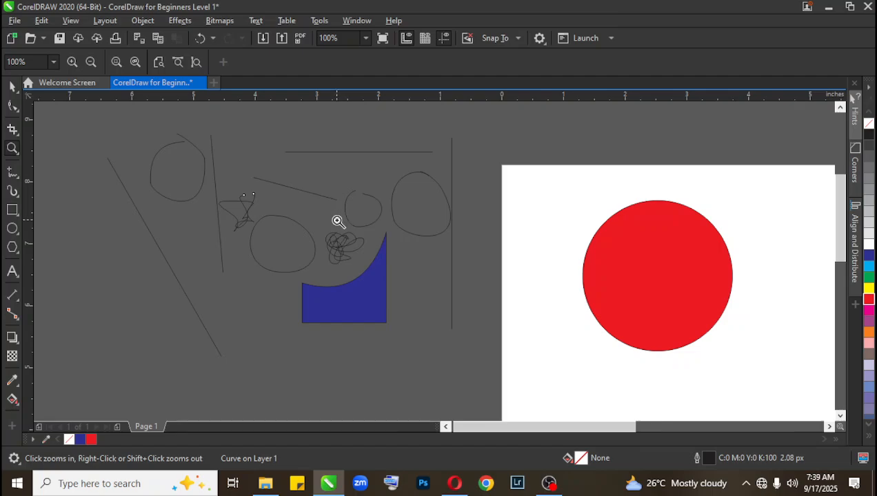
Step: Look through the tools grouped with Freehand and Artistic Media, and inspect the Artistic Media tool's settings
left_click(11, 176)
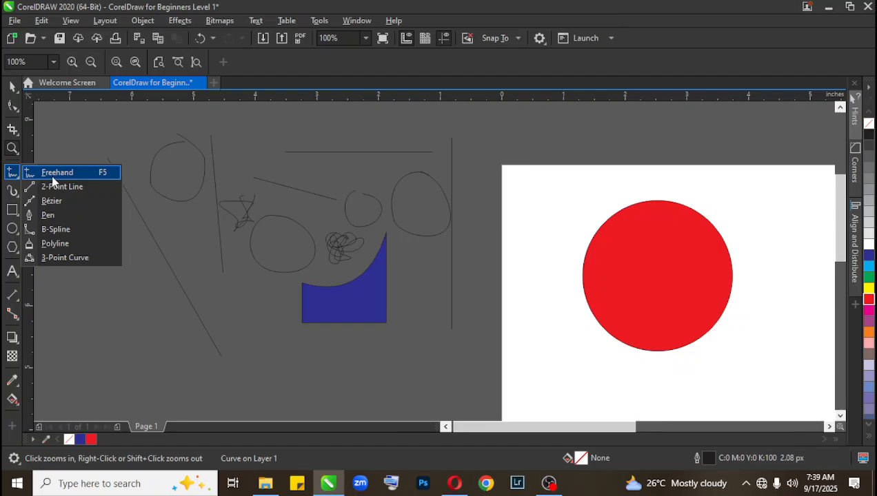
left_click(52, 174)
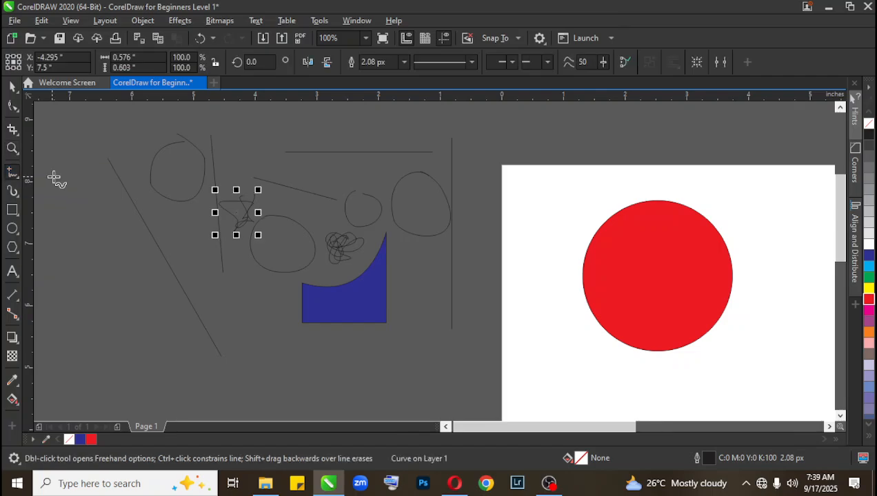
left_click(14, 194)
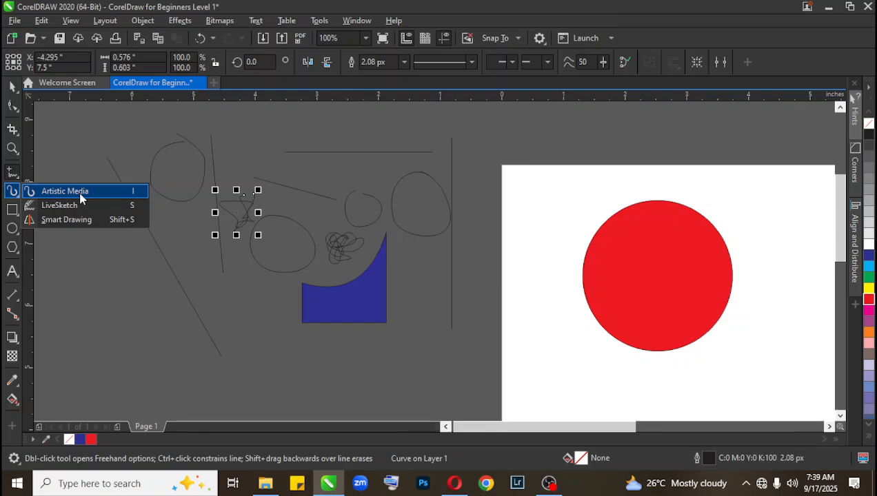
left_click(16, 177)
left_click(15, 176)
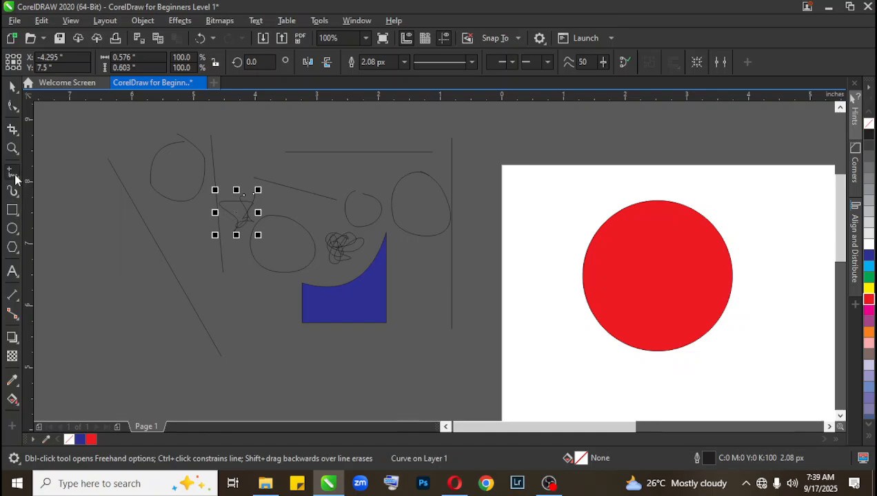
left_click(12, 210)
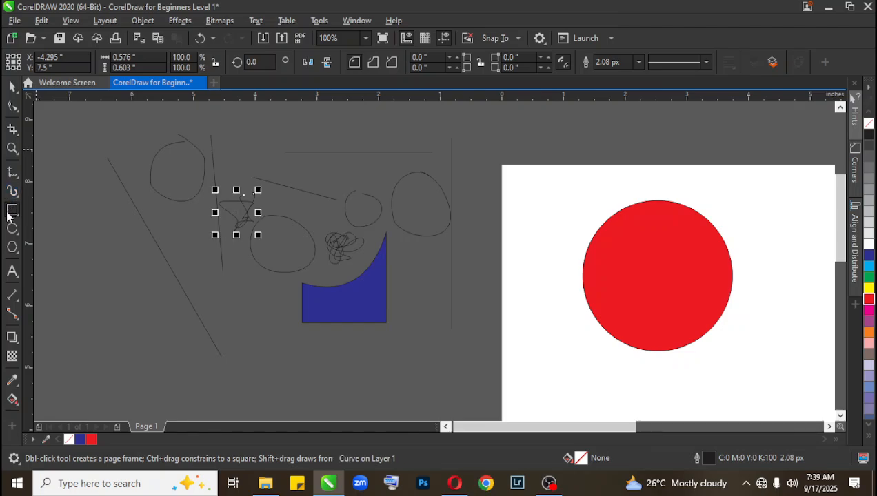
key("i")
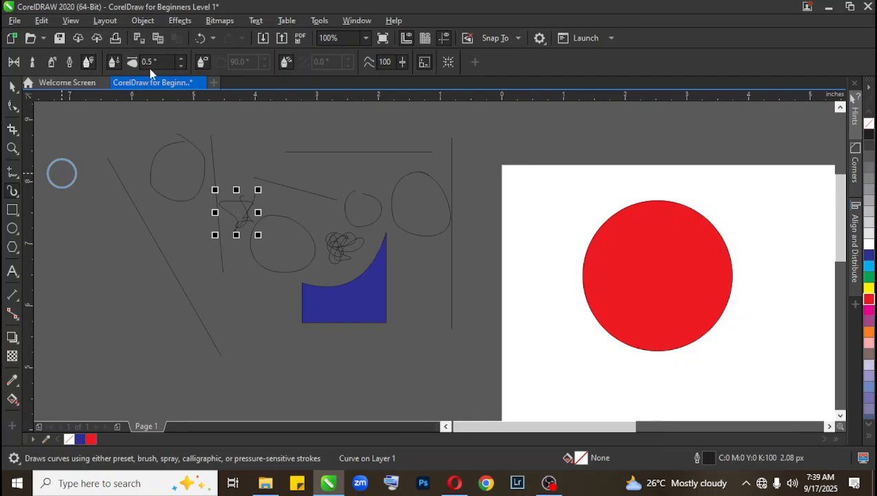
Step: Draw a rectangle about 1.54 in wide and 0.79 in tall just above the page's upper-left corner
left_click(11, 210)
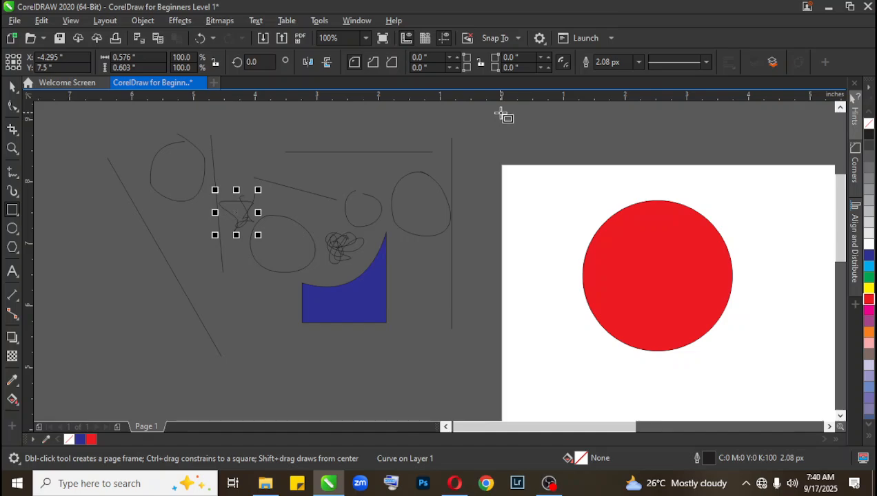
left_click_drag(499, 114, 594, 162)
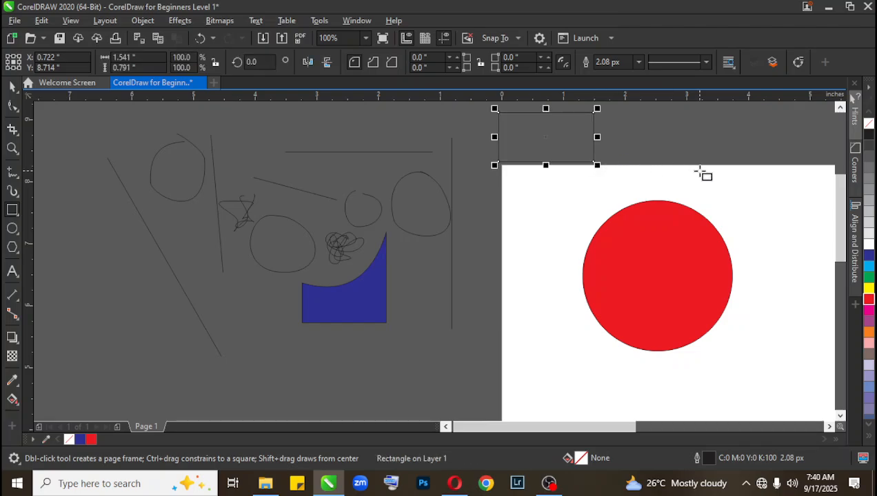
key("z")
right_click(362, 194)
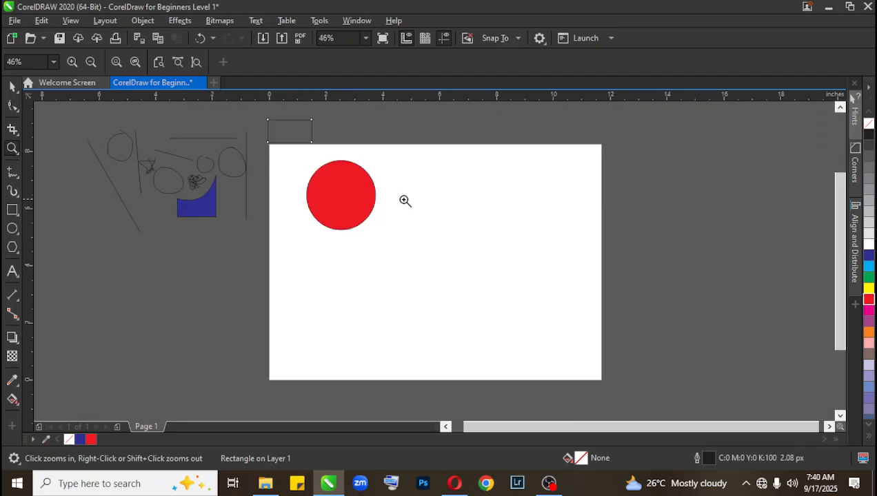
Step: Draw a rectangle of about 3.82 by 3.71 in beside the red circle and a constrained square of about 3.87 in below the circle
left_click(12, 210)
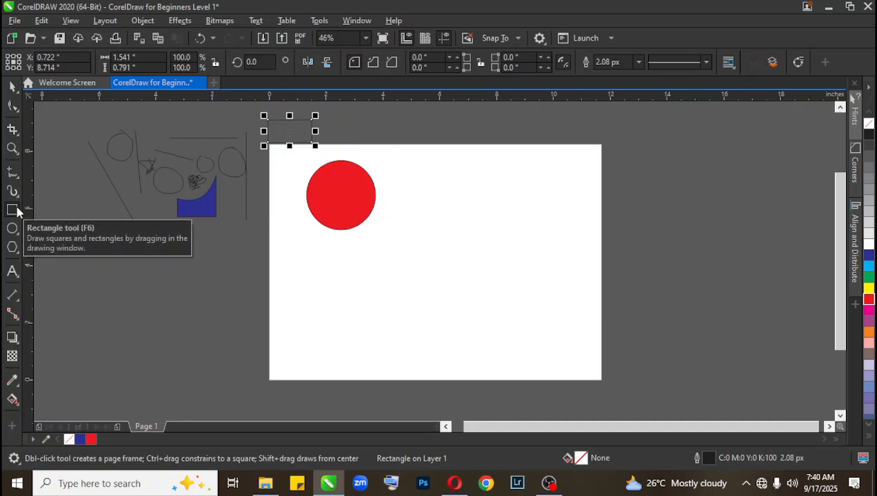
left_click_drag(425, 182, 533, 287)
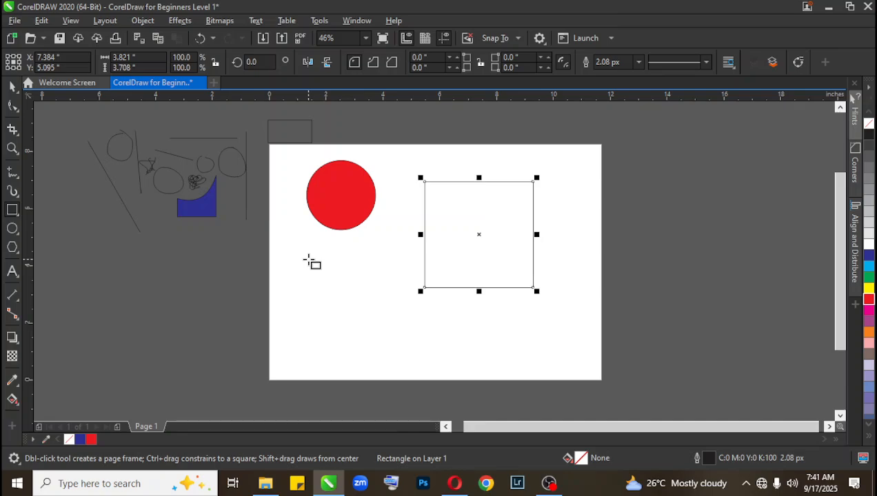
left_click(295, 241)
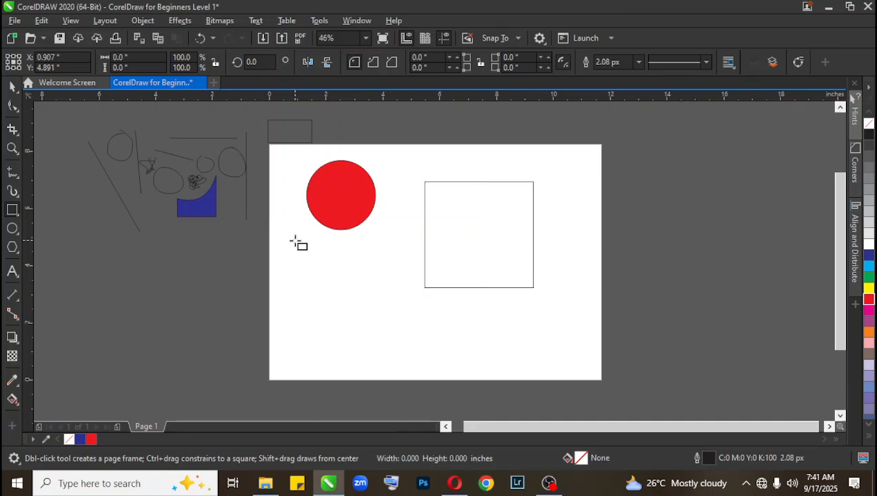
left_click_drag(294, 240, 375, 351)
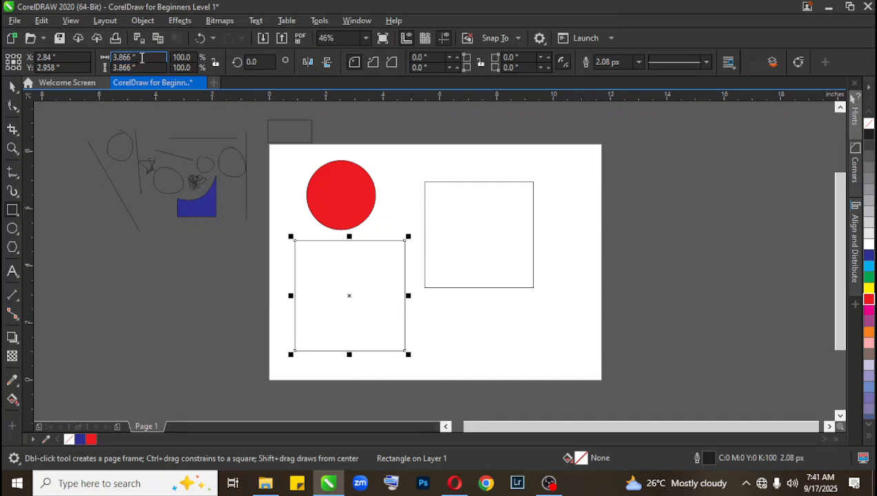
Step: Check the width and height of the square below the red circle and compare them with the rectangle beside the circle
left_click_drag(142, 57, 106, 58)
left_click_drag(144, 67, 108, 67)
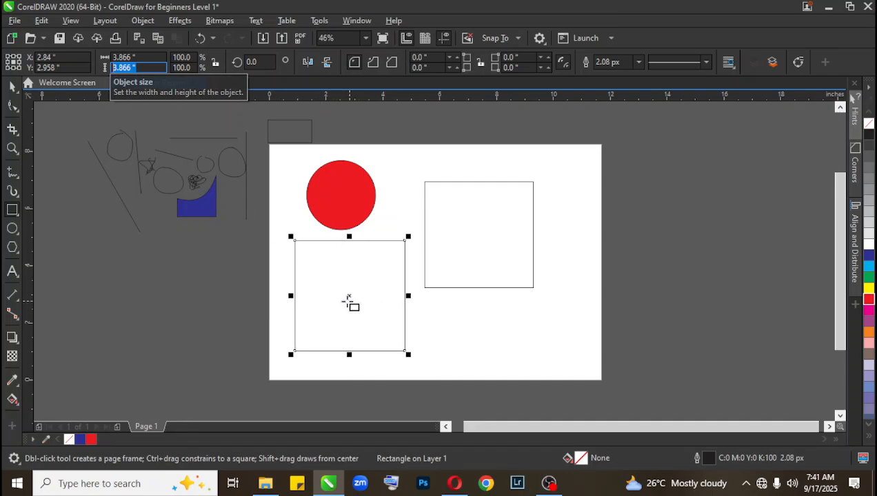
left_click(9, 86)
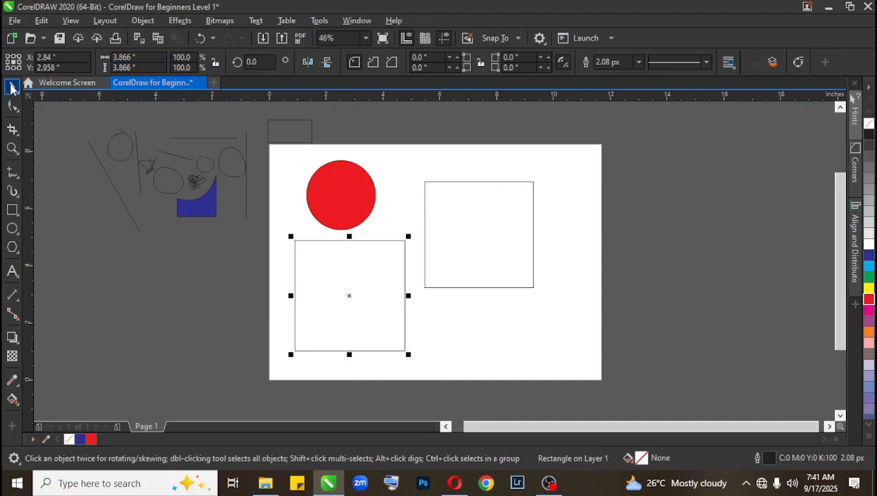
left_click(497, 225)
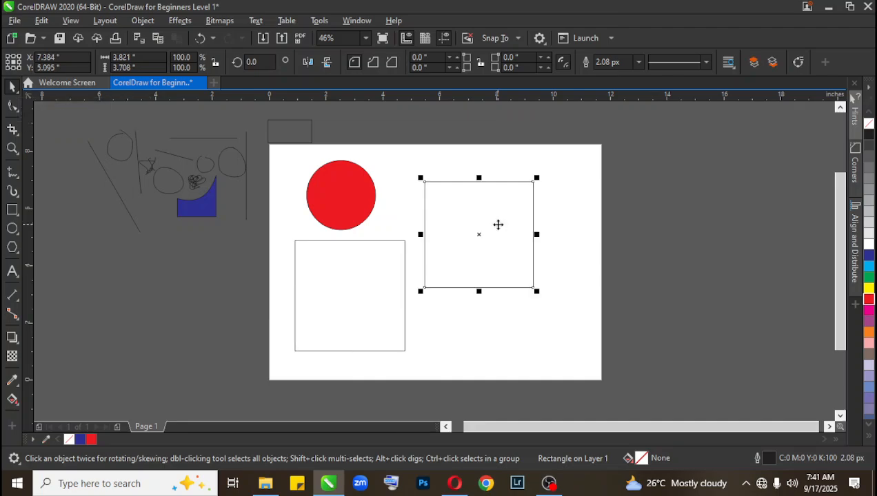
Step: Check the width and height of the rectangle beside the red circle
left_click(144, 56)
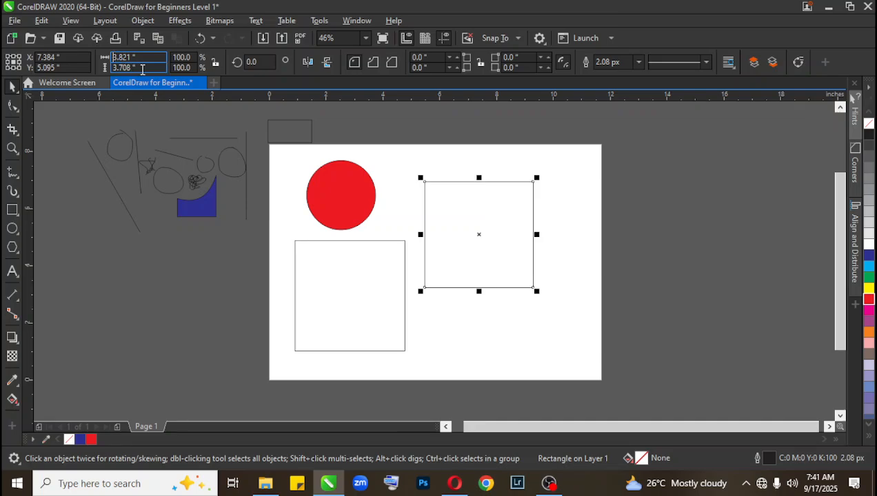
left_click_drag(144, 67, 109, 67)
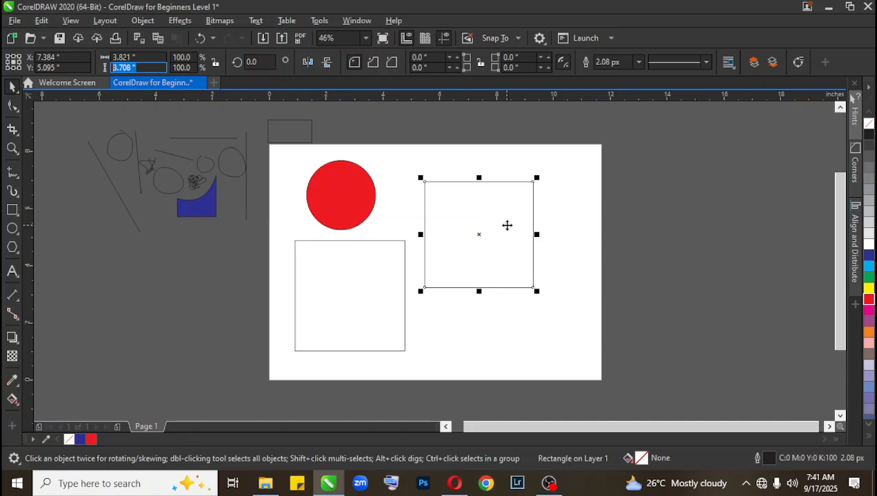
Step: Draw a constrained square of about 2.94 in left of the page, and a tall rectangle and a square of about 2.65 in right of it
left_click(12, 210)
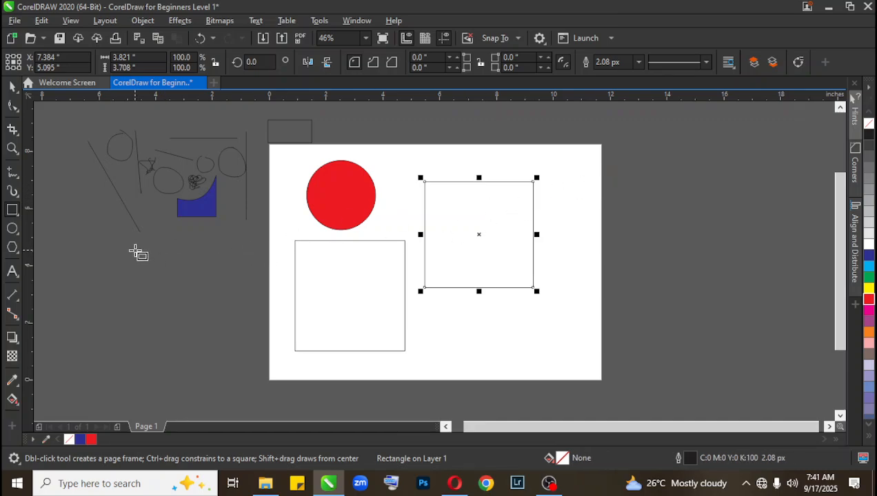
left_click_drag(136, 240, 218, 323)
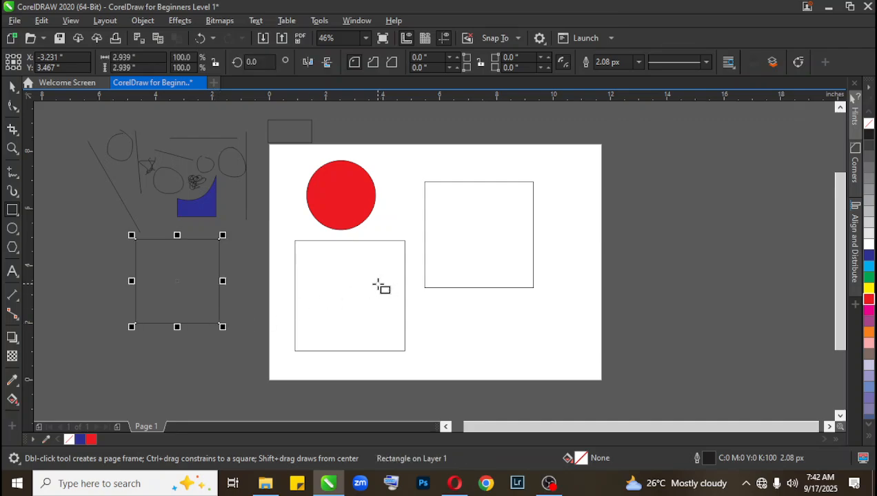
left_click_drag(631, 157, 696, 252)
key("ctrl")
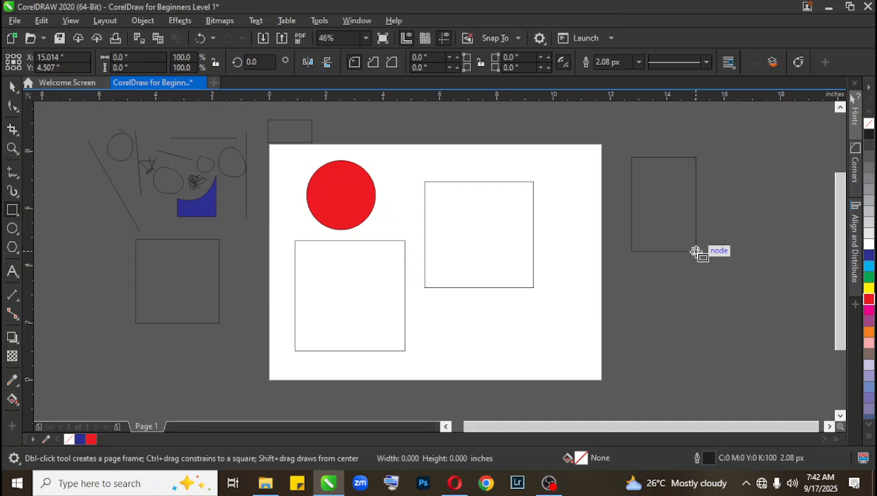
left_click_drag(717, 164, 774, 242)
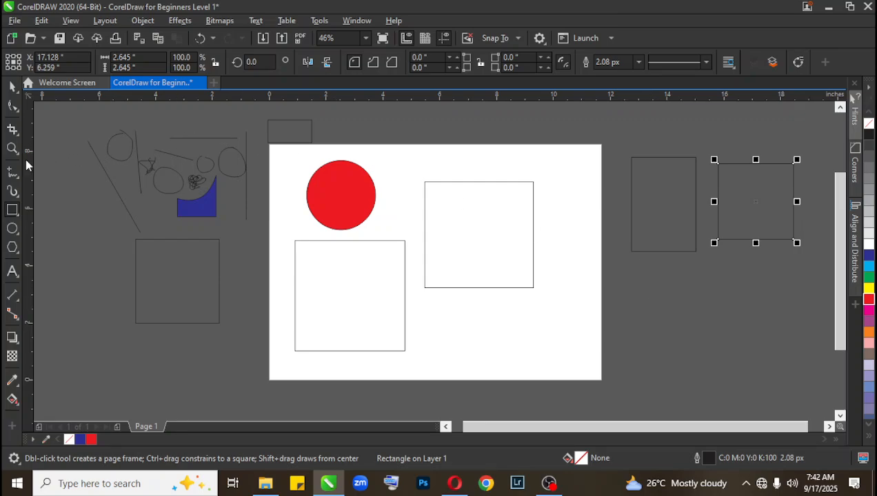
Step: Draw ellipses of about 1.94 by 3.03 in and 1.36 by 2.58 in right of the page, and a 1.94 in circle across its right edge
left_click(13, 215)
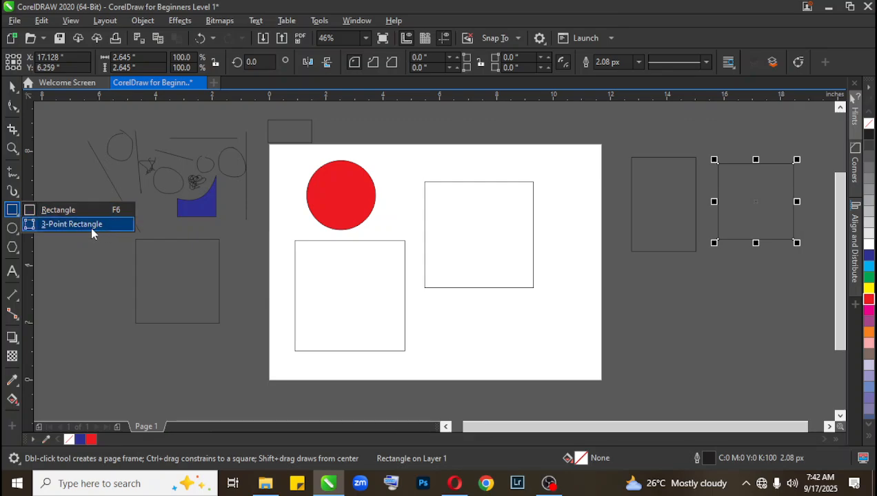
left_click(11, 229)
left_click(11, 229)
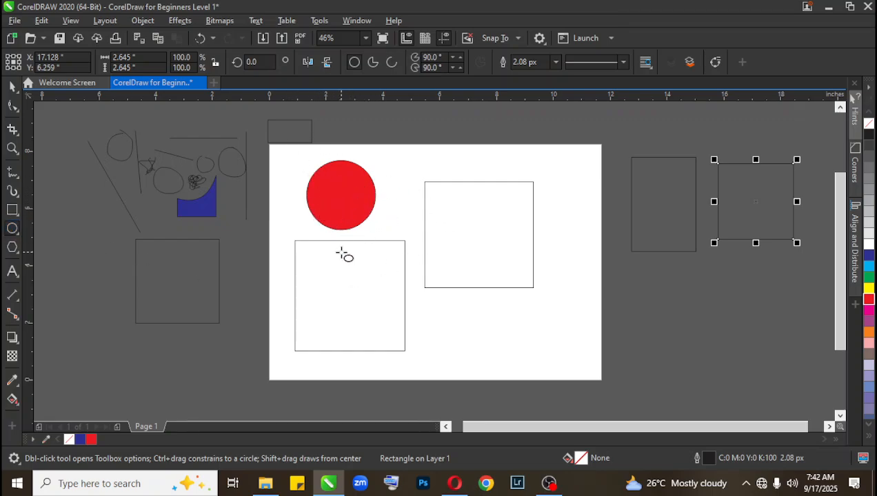
left_click(14, 233)
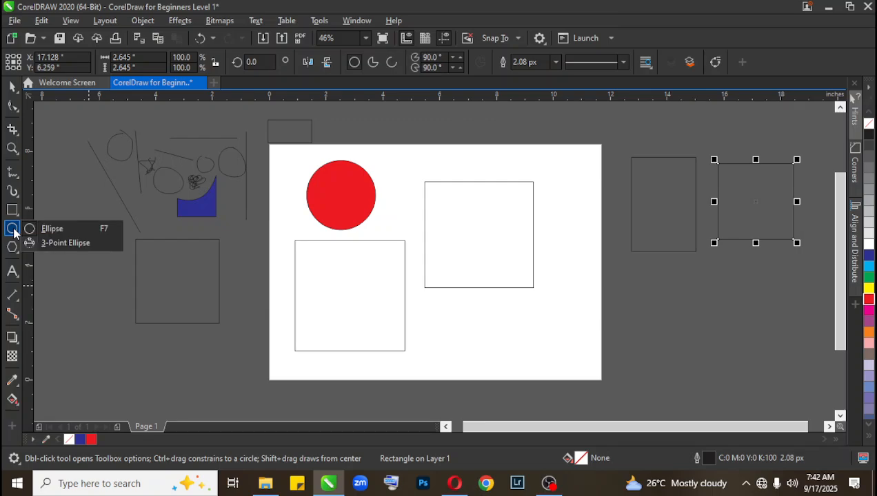
left_click(38, 230)
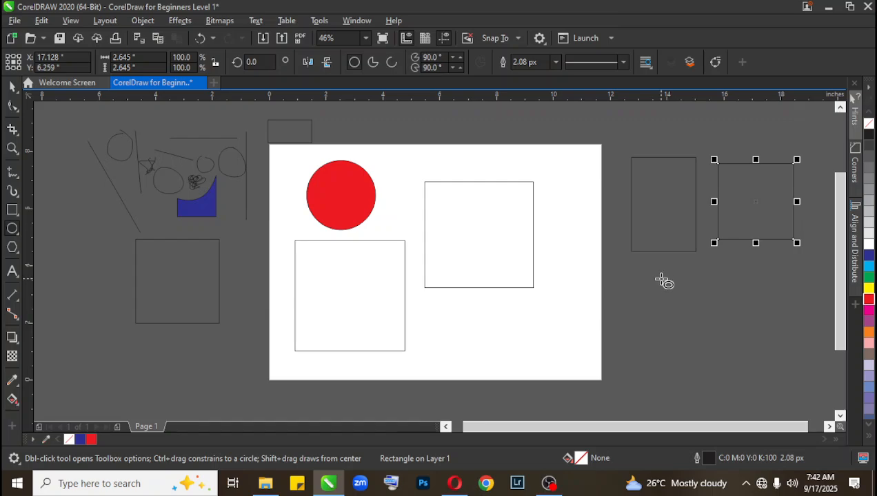
left_click_drag(629, 265, 687, 356)
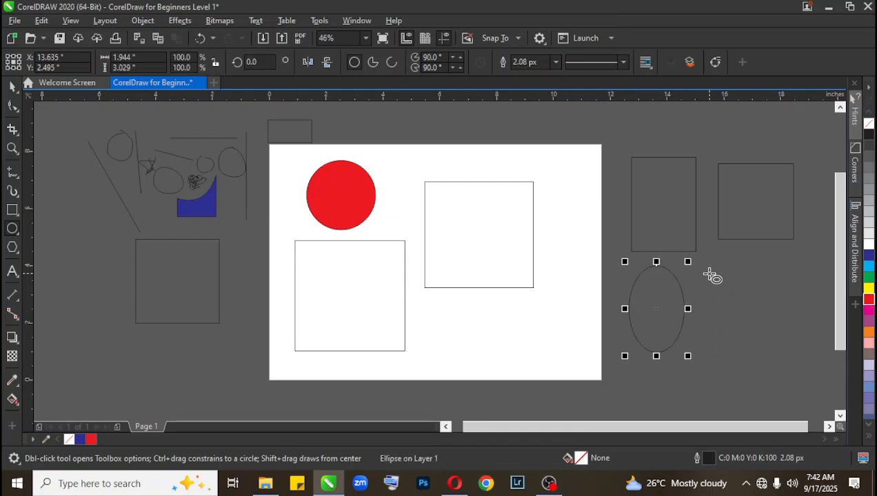
left_click_drag(709, 274, 750, 351)
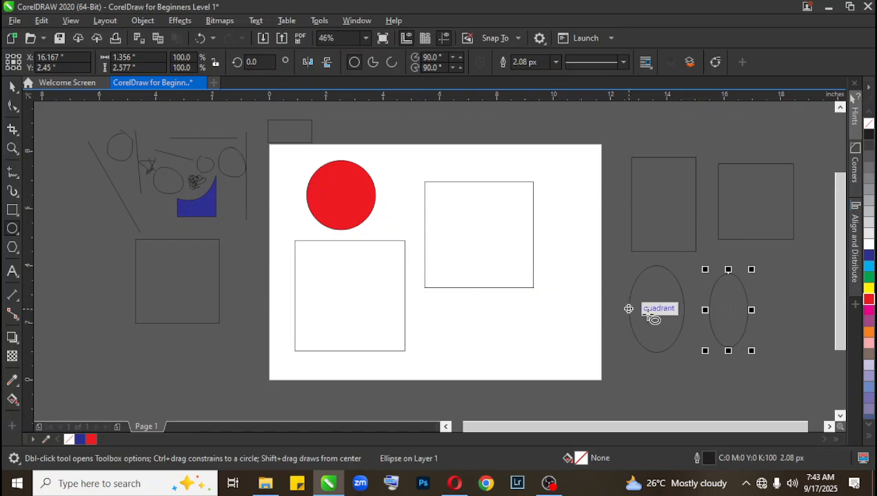
left_click_drag(567, 181, 609, 239)
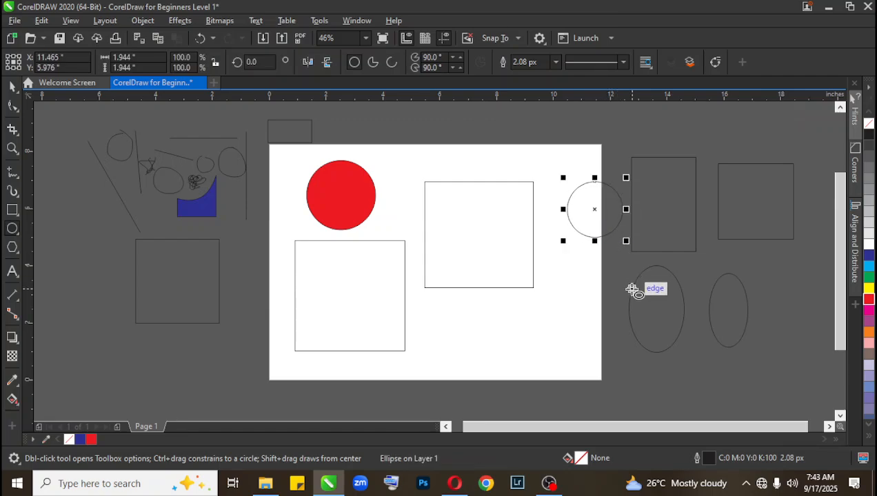
left_click_drag(464, 306, 521, 368)
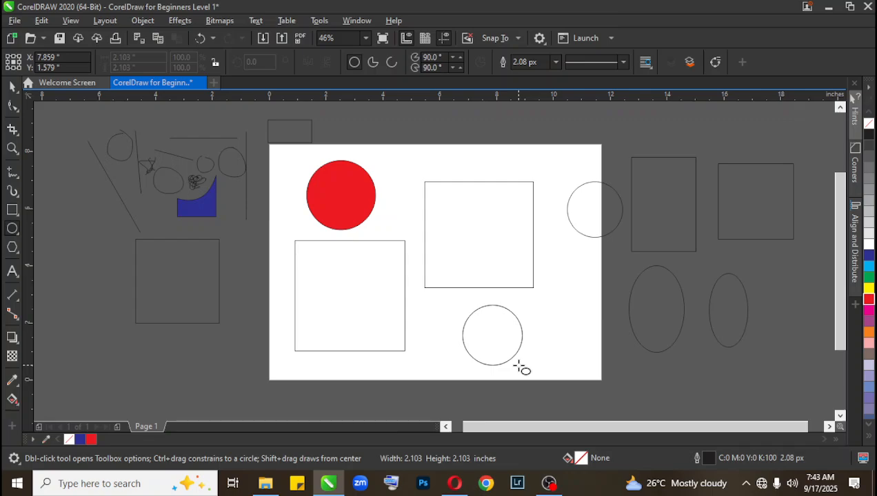
left_click_drag(517, 366, 516, 366)
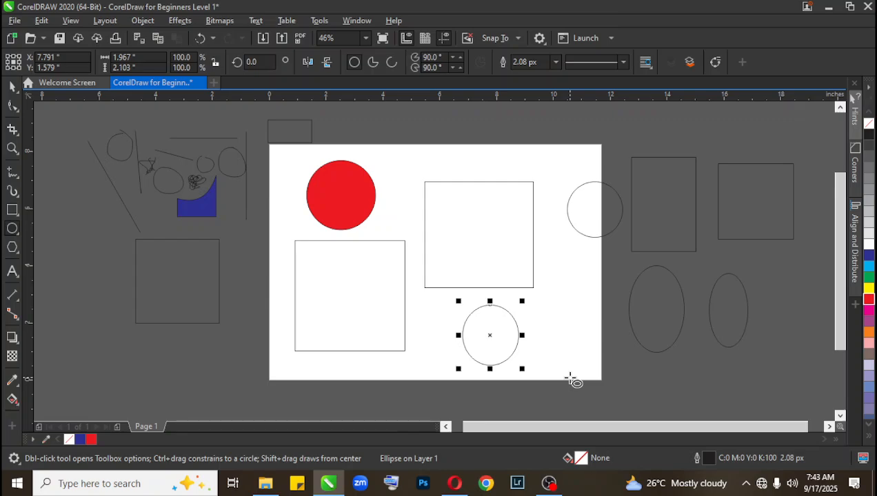
key("ctrl+z")
Step: Draw a constrained circle of about 2.22 in below the rectangle on the page and check its width and height
left_click_drag(475, 307, 542, 368)
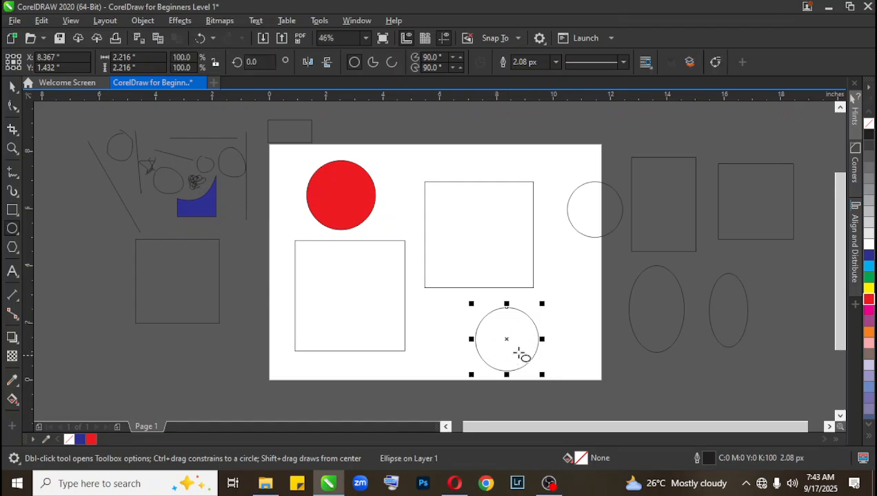
left_click(140, 59)
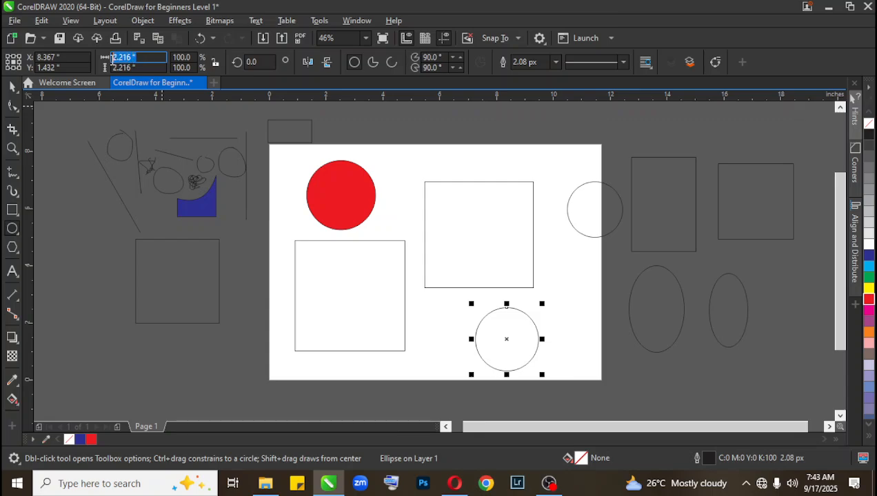
left_click(138, 67)
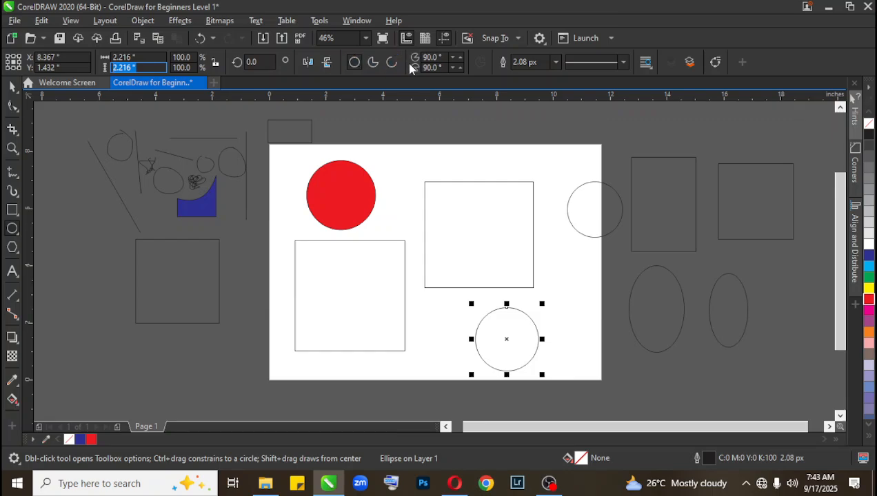
Step: Convert the circle below the rectangle into a pie shape and look at the Arc option and angle settings
left_click(374, 63)
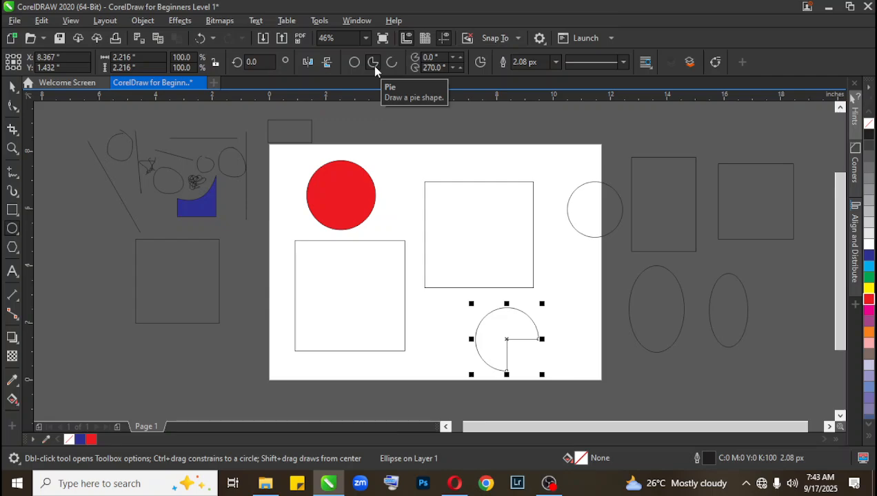
left_click(390, 63)
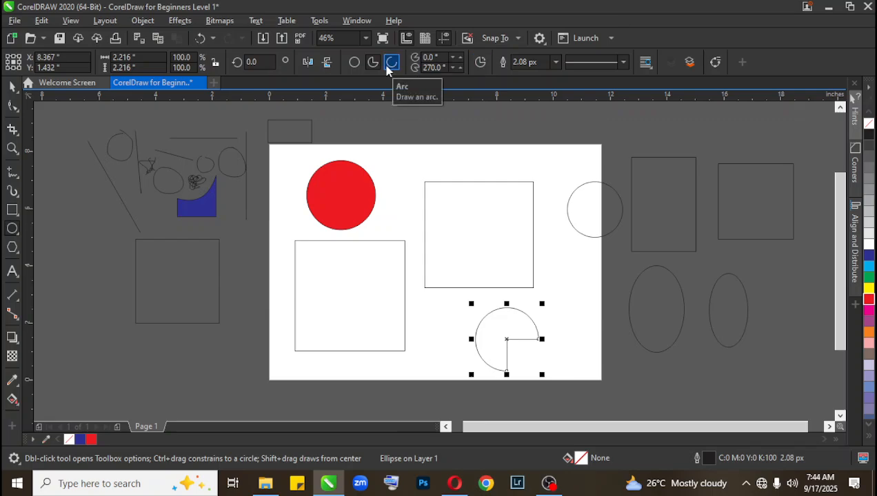
left_click(436, 57)
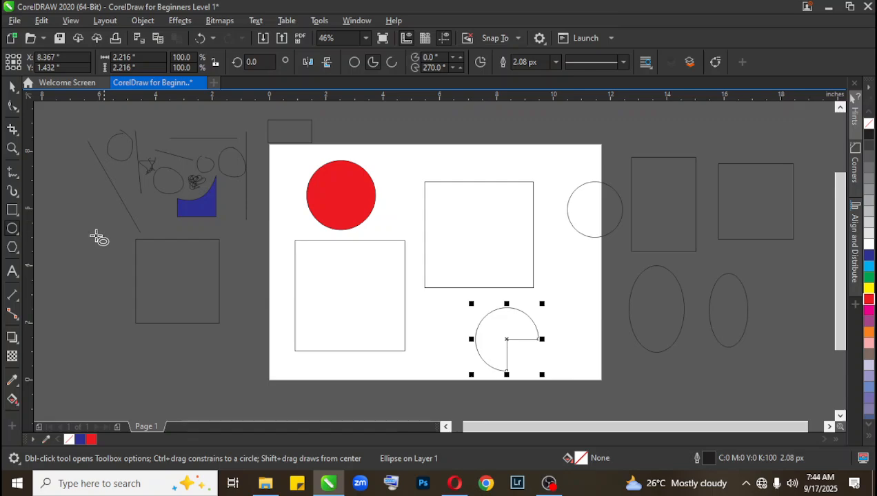
Step: Delete the practice lines, curves, blue shape and square left of the page, together with the small rectangle above its upper-left corner
left_click(10, 251)
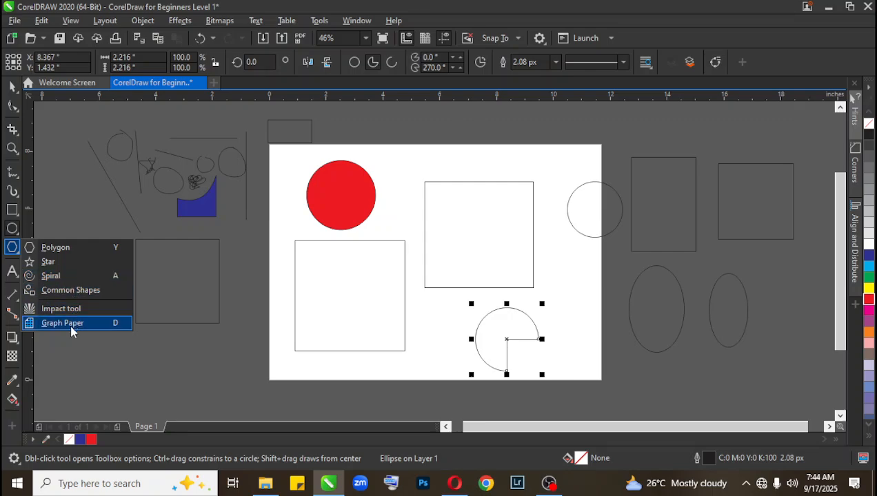
left_click(69, 247)
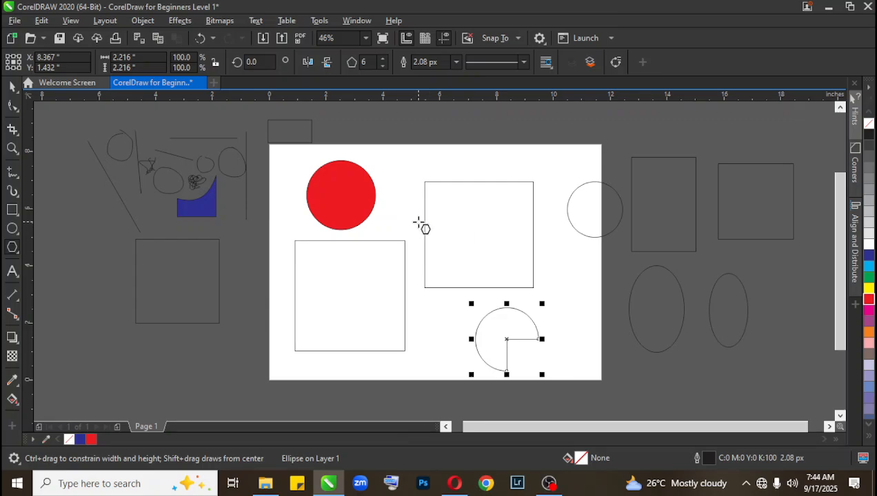
left_click(12, 87)
mouse_move(65, 108)
left_mouse_down()
mouse_move(172, 194)
mouse_move(247, 223)
mouse_move(268, 244)
left_mouse_up()
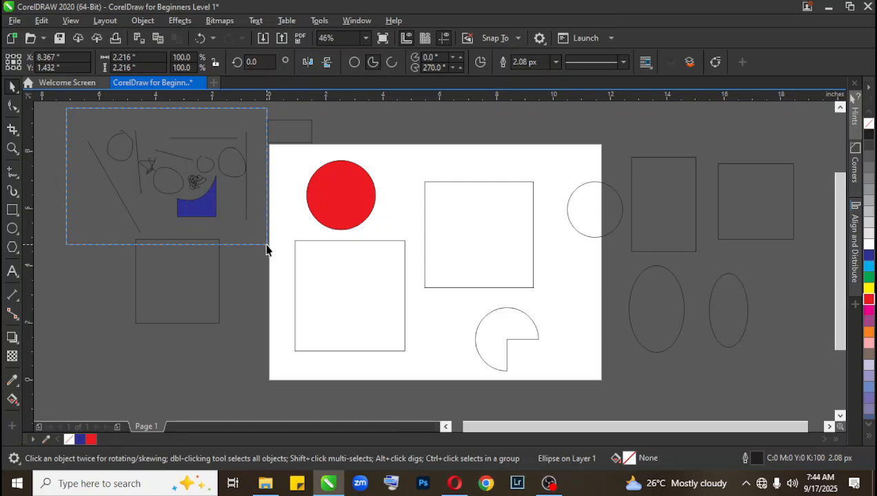
left_click_drag(266, 244, 263, 244)
mouse_move(58, 108)
left_mouse_down()
mouse_move(234, 215)
mouse_move(262, 249)
mouse_move(321, 251)
mouse_move(326, 345)
left_mouse_up()
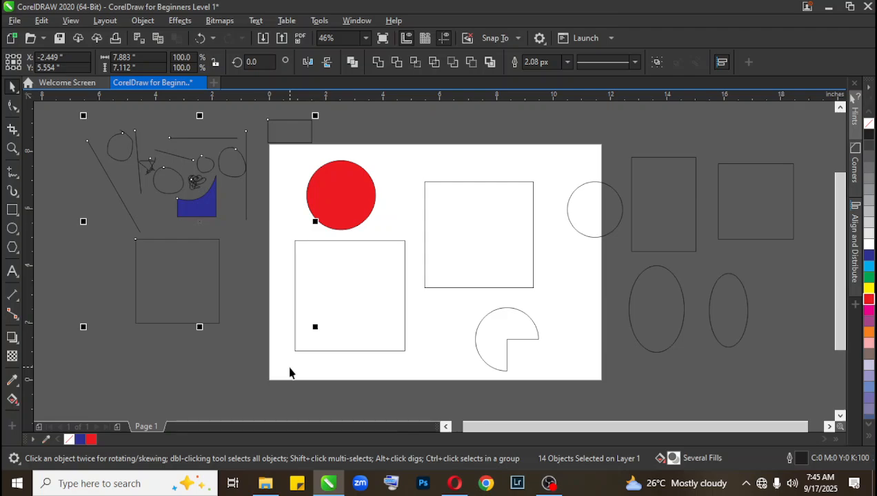
key("Delete")
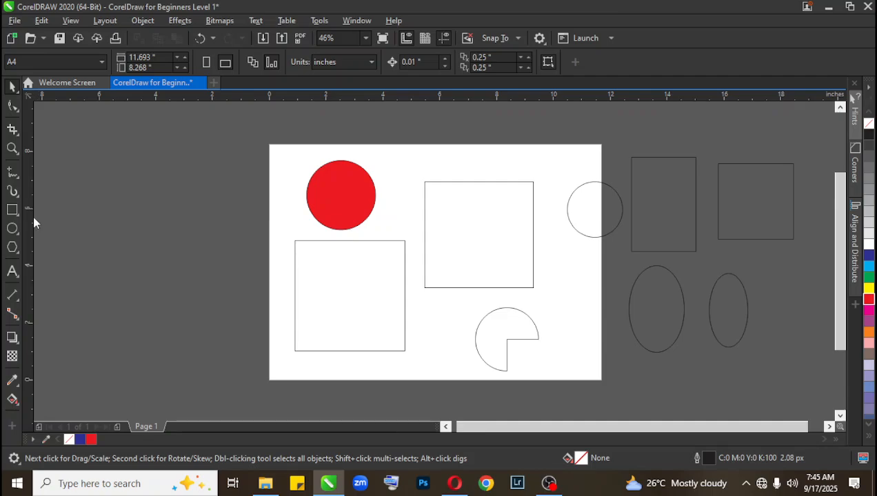
Step: Draw a constrained six-sided polygon of about 3.43 by 3.96 in left of the page
left_click(12, 249)
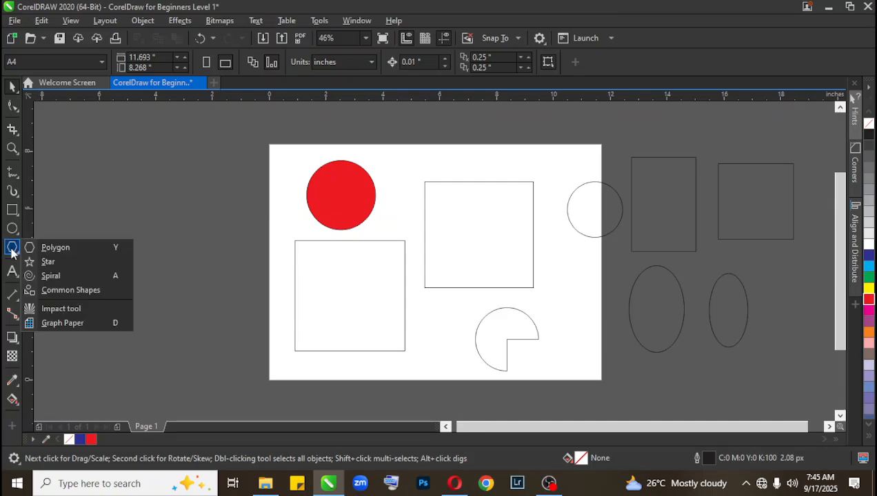
left_click(61, 250)
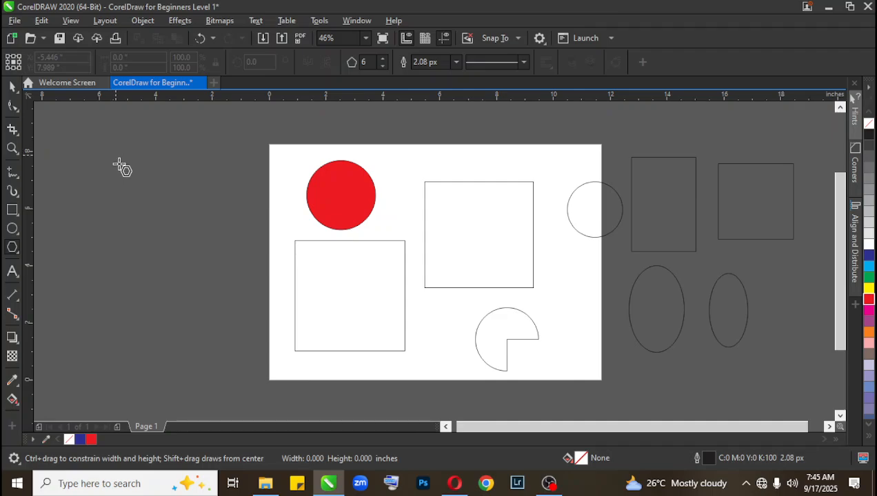
left_click_drag(118, 153, 193, 265)
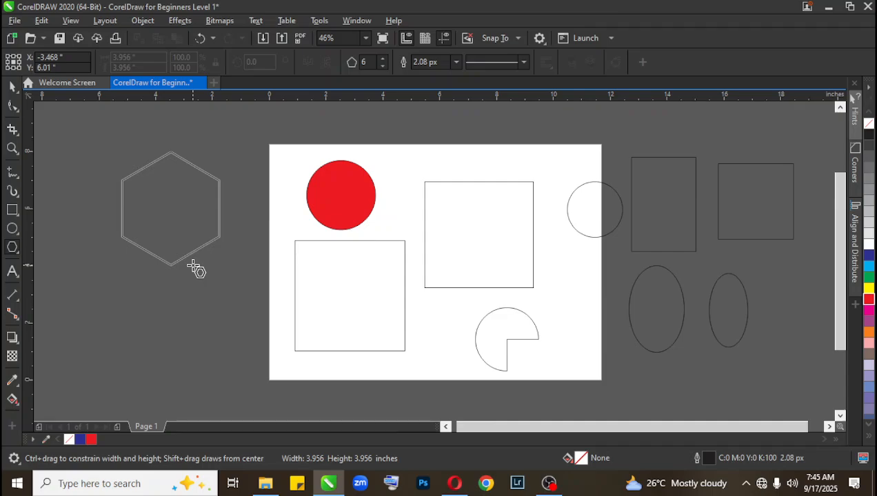
left_click_drag(194, 266, 195, 265)
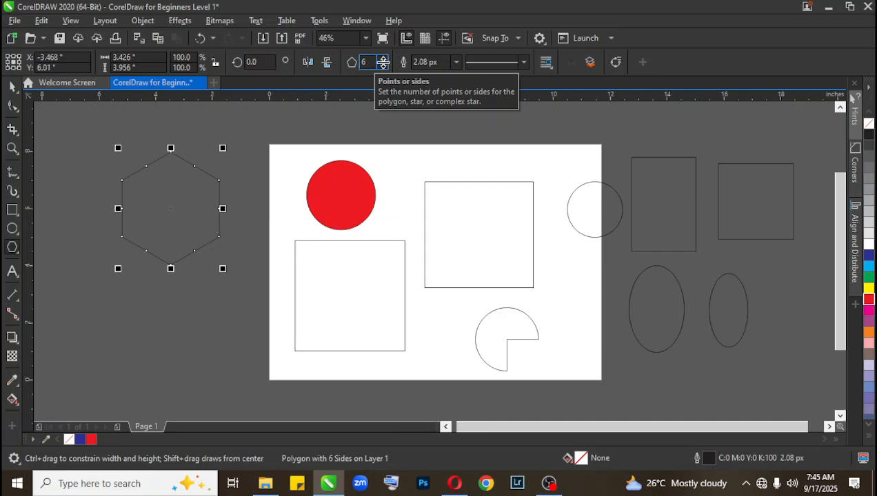
Step: Try side counts between four and seven on the polygon left of the page, set it back to six sides and deselect it
left_click(383, 60)
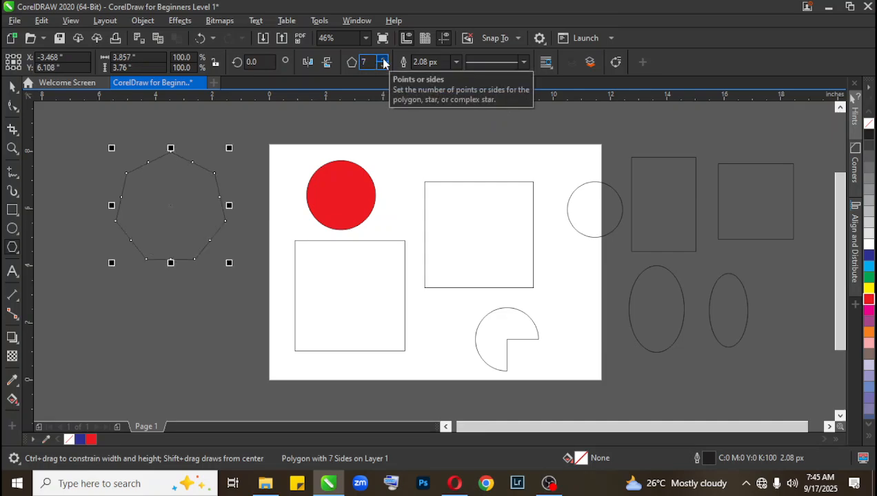
left_click(382, 65)
left_click(382, 66)
left_click(382, 65)
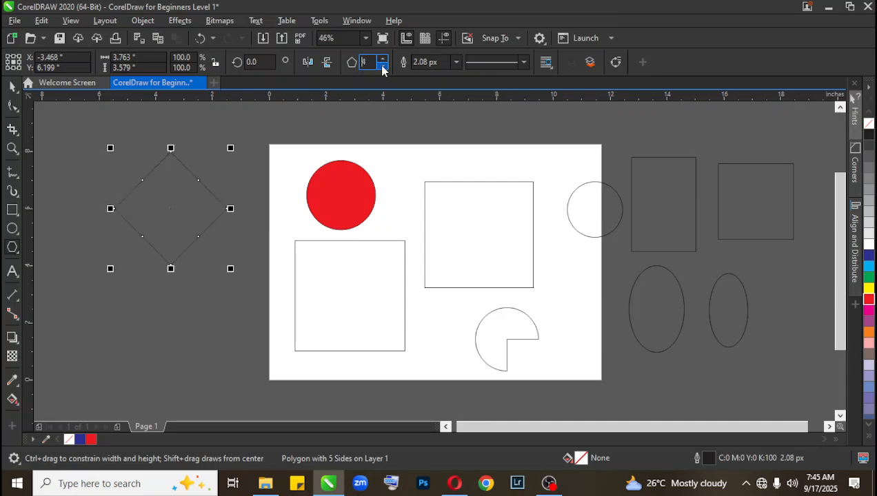
left_click(383, 59)
left_click(383, 59)
left_click(384, 59)
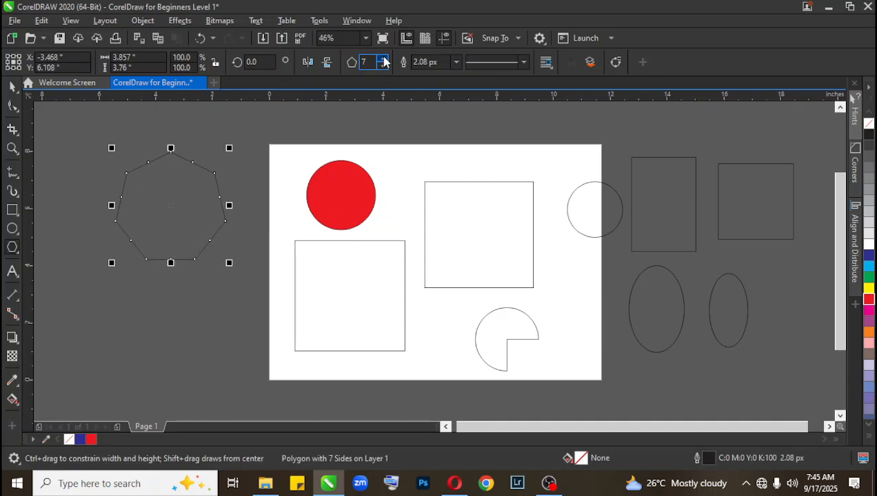
left_click(382, 66)
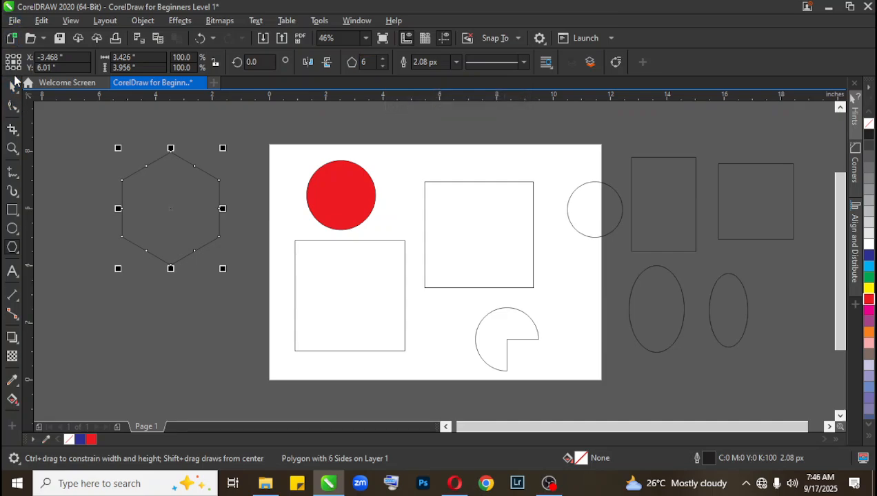
left_click(12, 86)
left_click(117, 136)
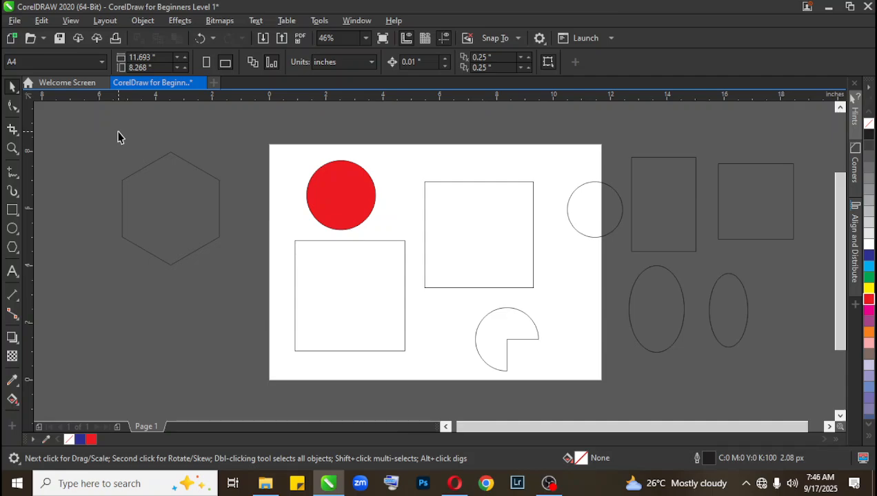
Step: Try side counts between five and eleven on the polygon left of the page and set it back to six sides
left_click(150, 207)
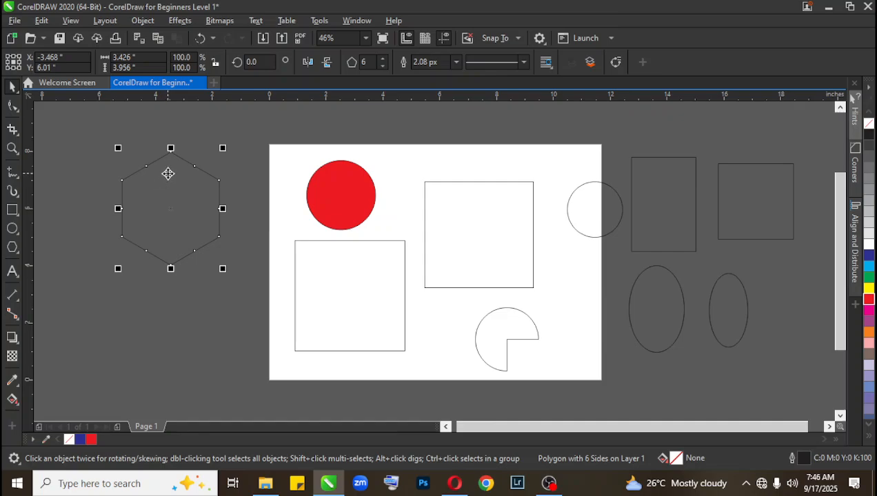
left_click(384, 67)
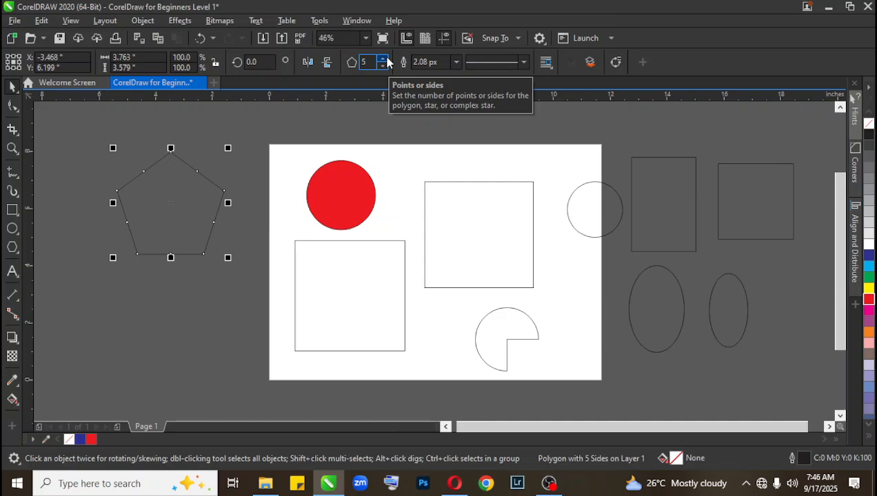
left_click(386, 60)
left_click(386, 59)
left_click(386, 59)
left_click(386, 59)
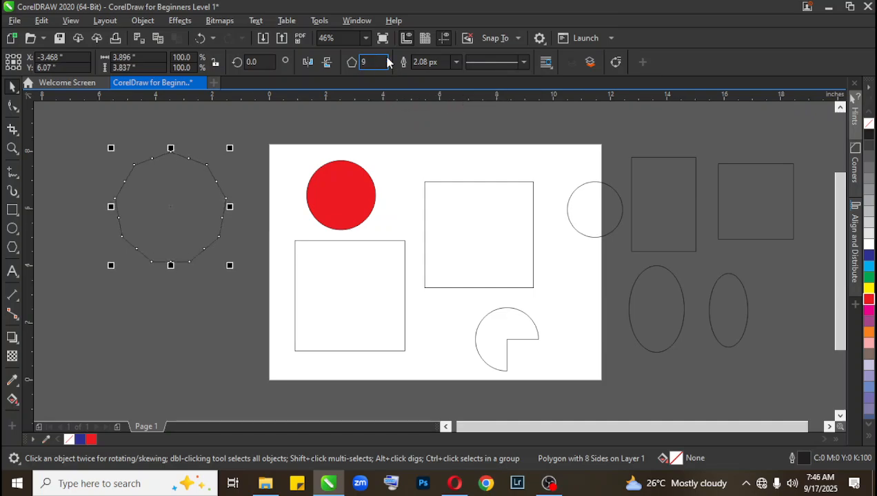
left_click(386, 59)
left_click(385, 59)
left_click(383, 66)
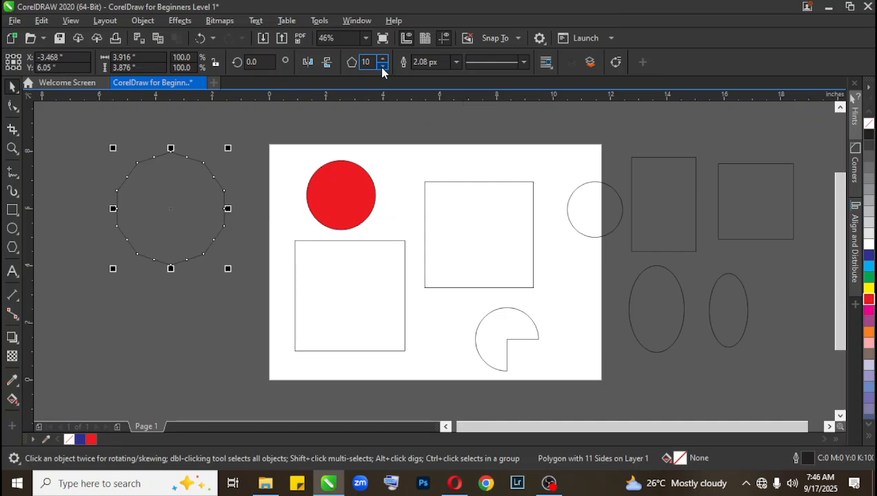
left_click(382, 66)
left_click(382, 67)
left_click(383, 66)
left_click(383, 66)
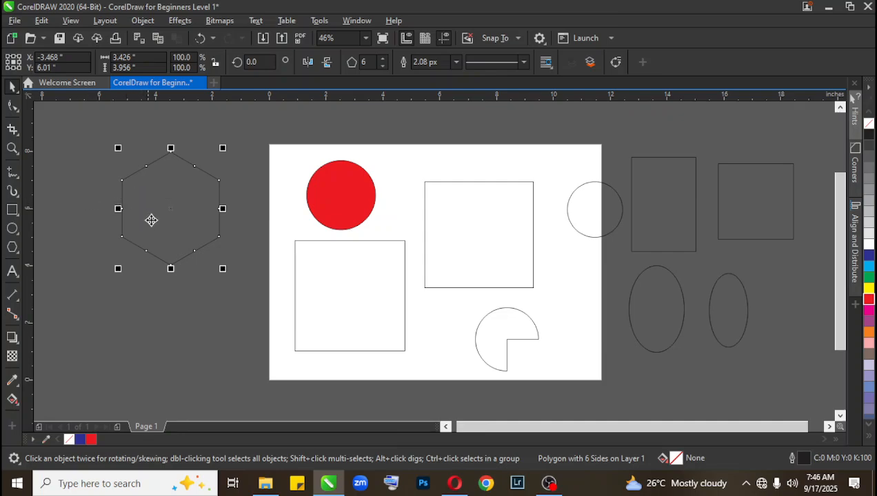
Step: Move the hexagon closer to the page and draw a nine-pointed star of about 2.85 by 2.81 in to its left
left_click_drag(152, 222, 195, 199)
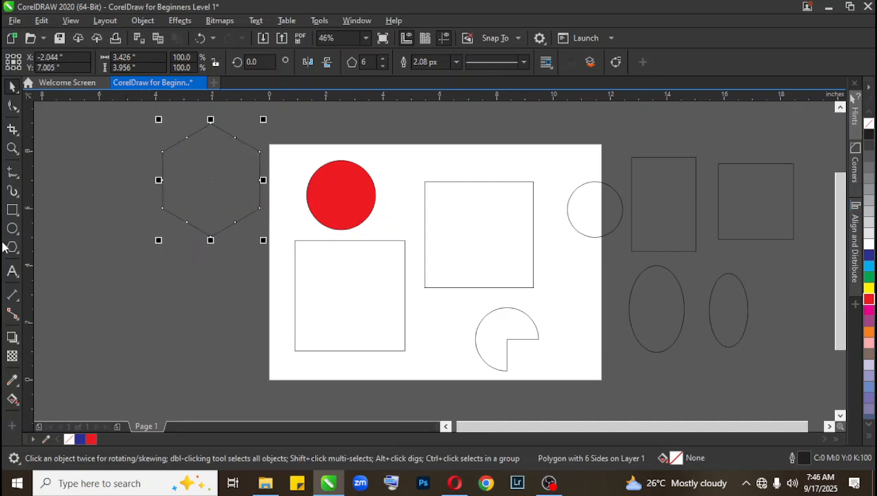
left_click(16, 253)
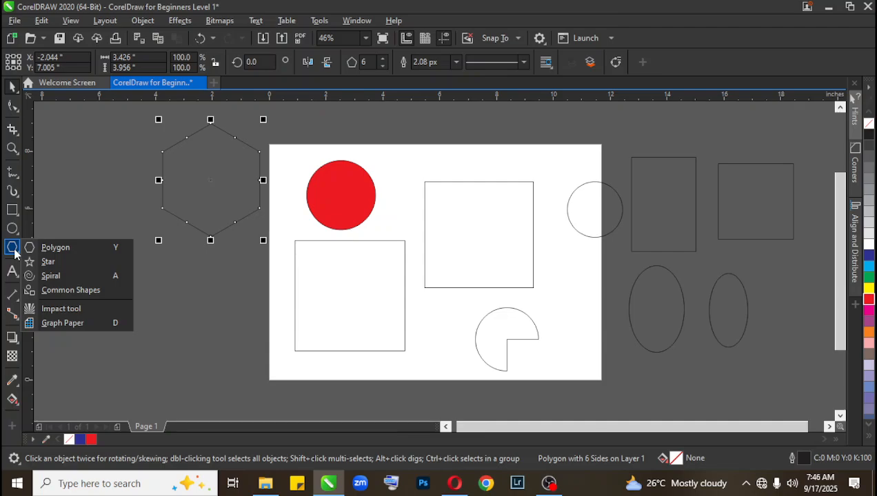
left_click(48, 262)
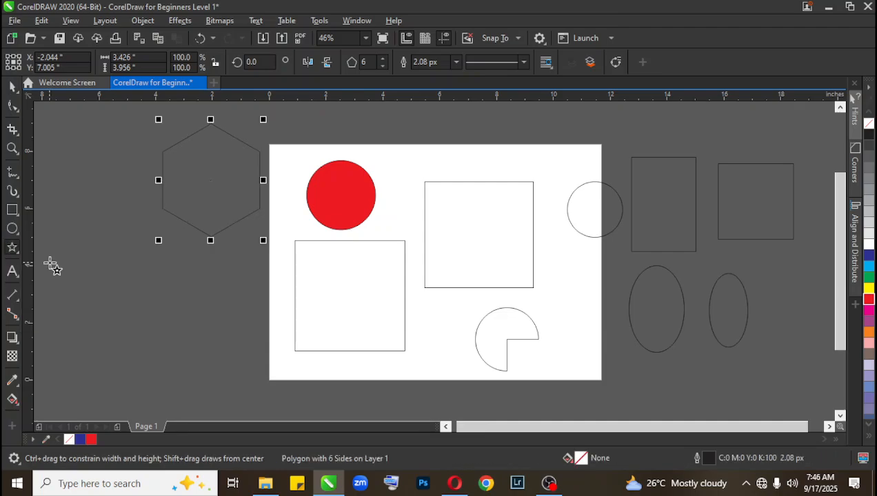
left_click(96, 194)
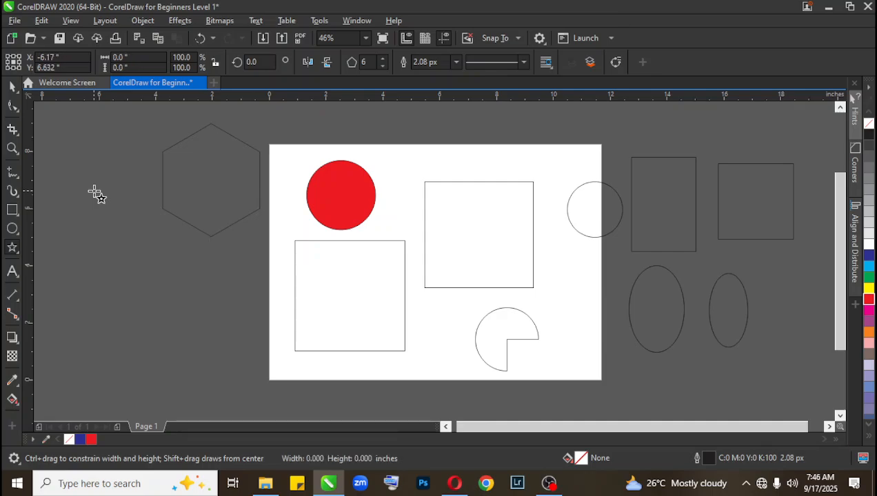
left_click_drag(96, 195, 149, 276)
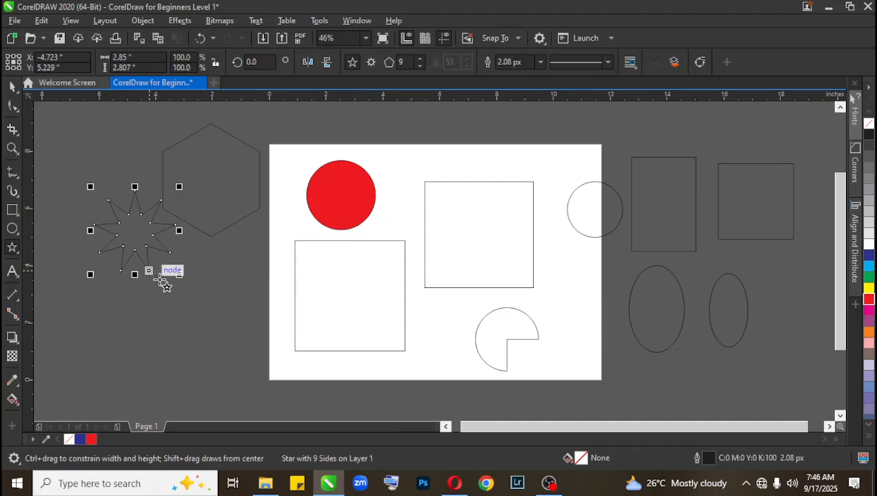
left_click(13, 86)
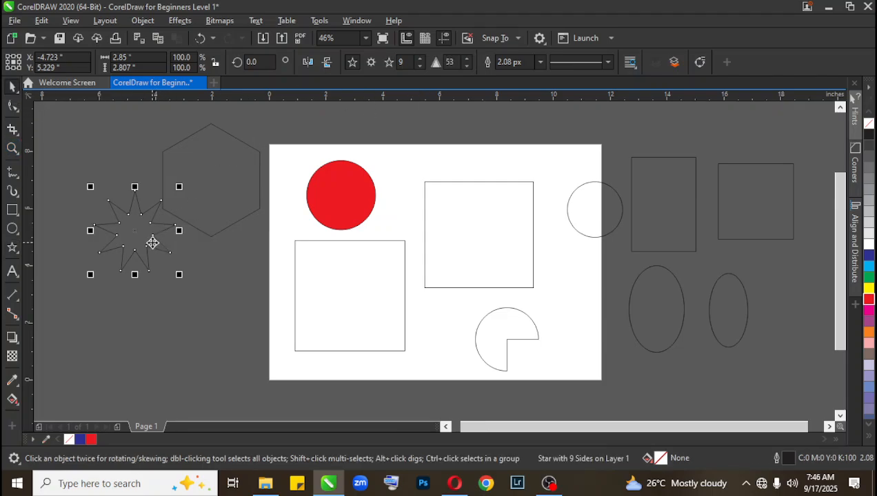
left_click_drag(143, 243, 135, 253)
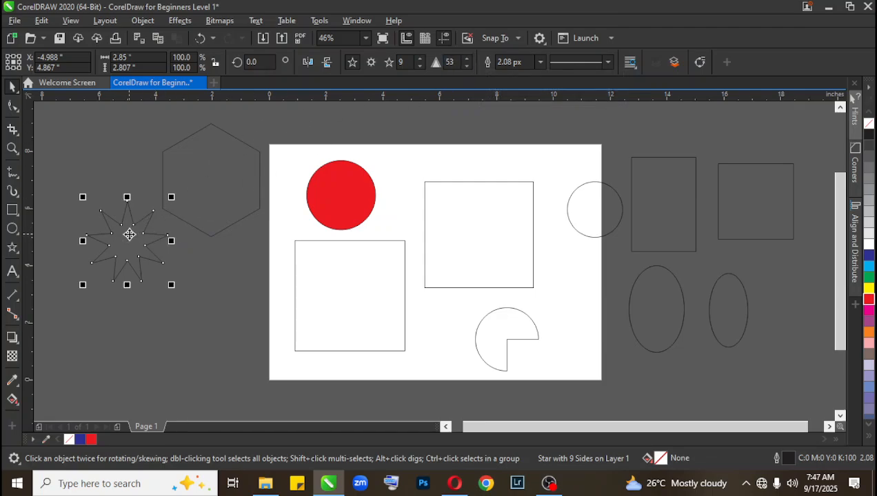
Step: Reduce the star to five points and move it up beside the hexagon
left_click(418, 65)
left_click(419, 65)
left_click(418, 64)
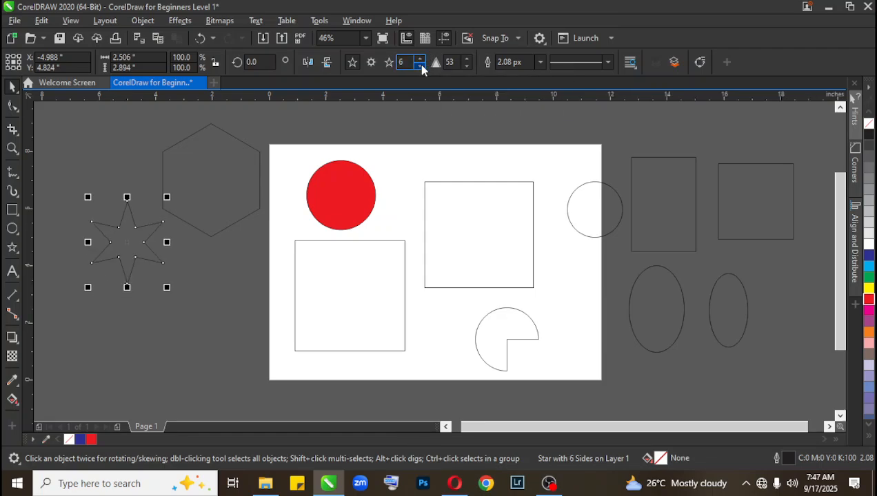
left_click(418, 64)
left_click(418, 65)
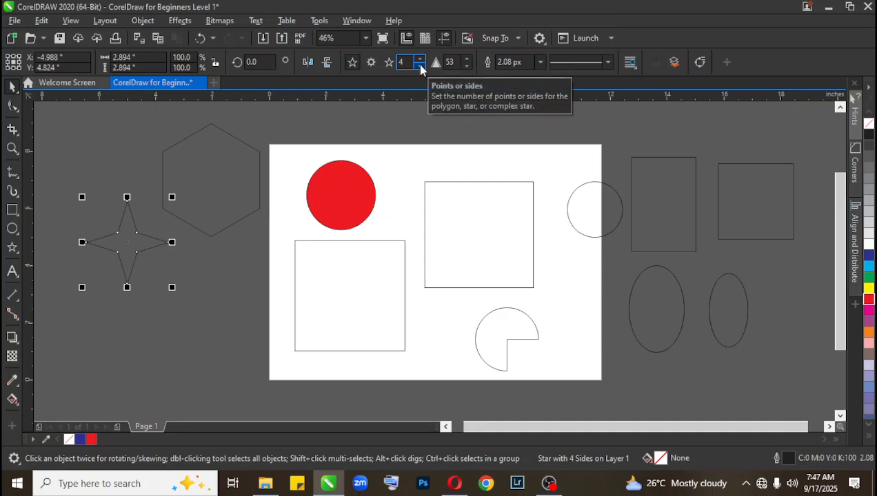
left_click(418, 58)
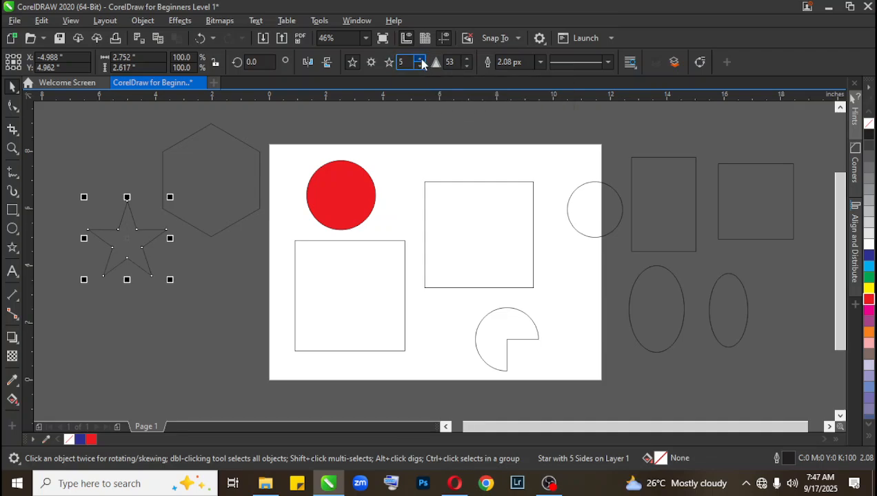
left_click(128, 282)
left_click(138, 240)
left_click(165, 313)
left_click_drag(146, 232, 140, 170)
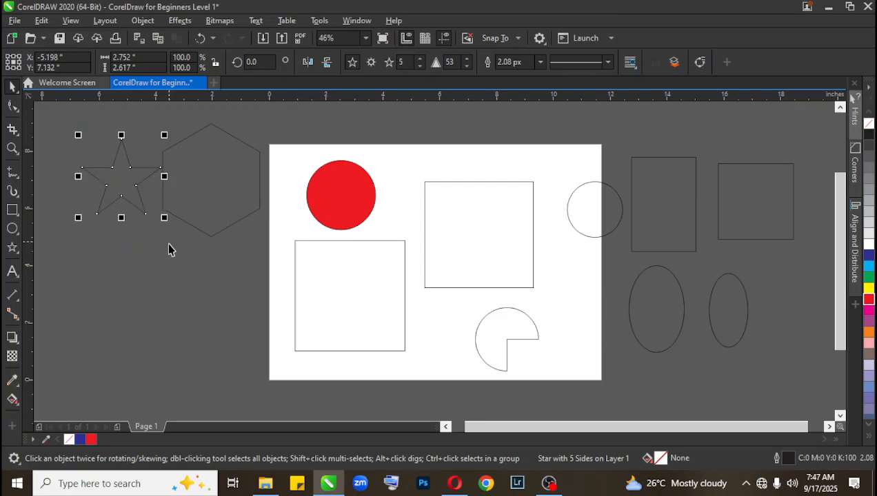
Step: Try point counts from six up to 23 on the star and set it back to five points
left_click(422, 59)
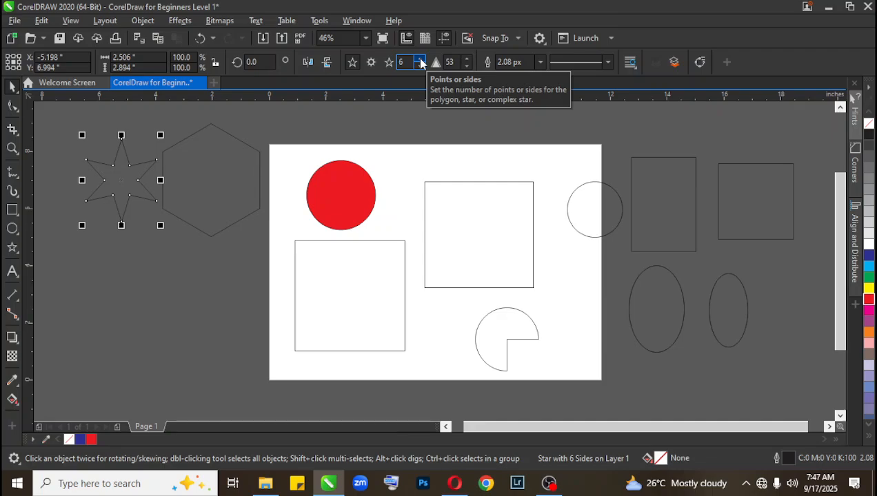
left_click(421, 60)
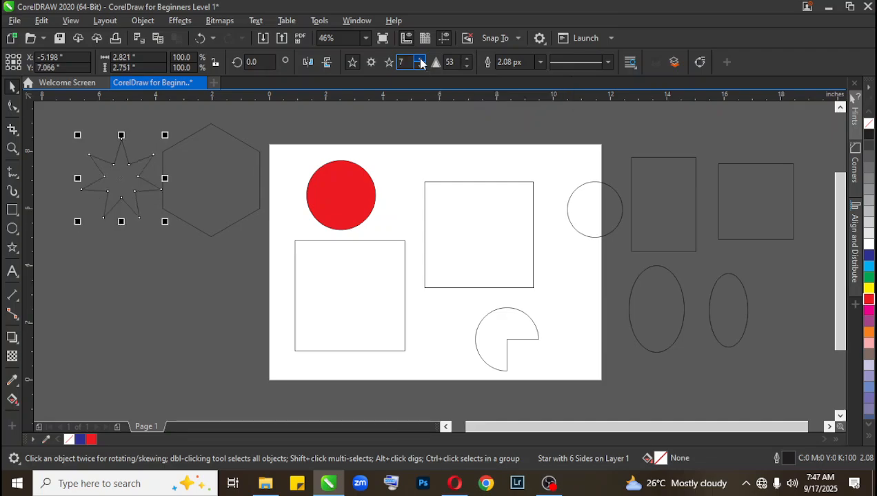
left_click(421, 60)
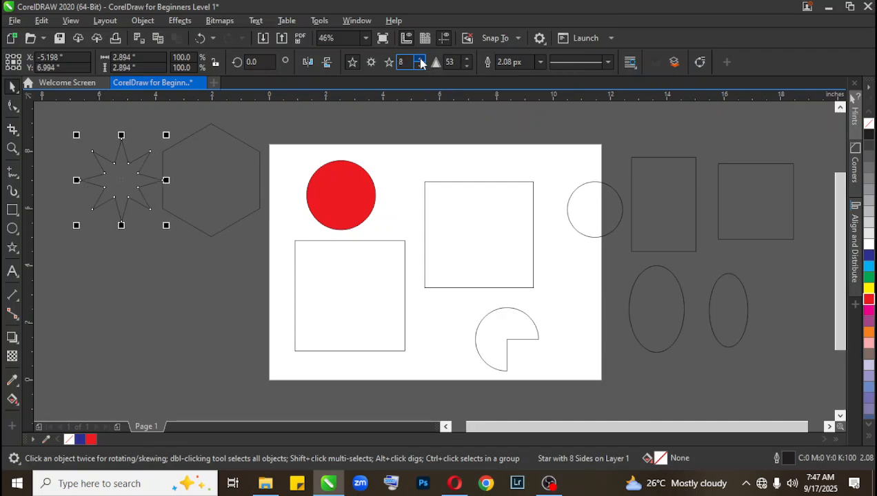
left_click(421, 59)
left_click(421, 60)
left_click(421, 60)
left_click(421, 59)
left_click(422, 60)
left_click(421, 59)
left_click(421, 59)
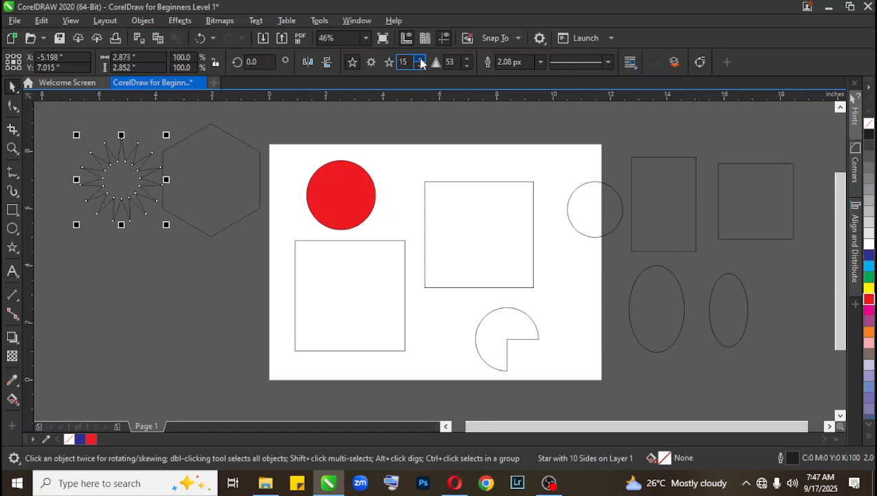
left_click(421, 59)
left_click(421, 59)
left_click(421, 59)
left_click(421, 59)
left_click(421, 59)
left_click(421, 60)
left_click(421, 59)
left_click(421, 60)
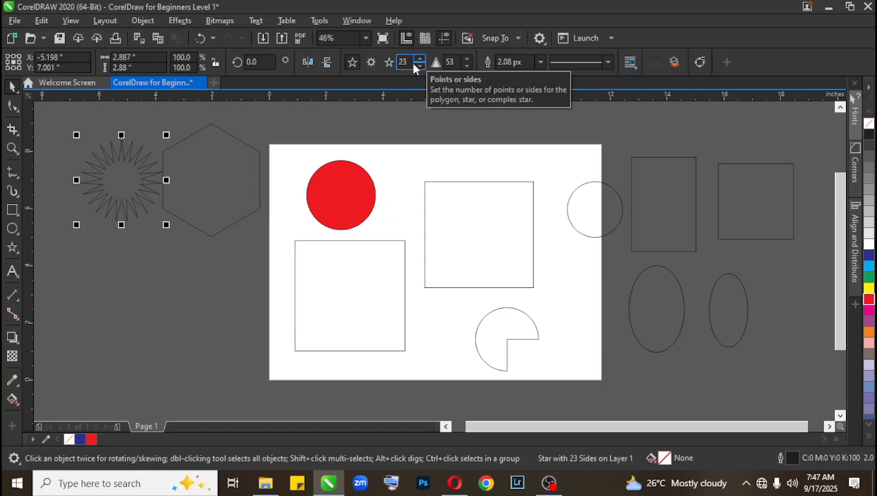
left_click_drag(411, 64, 389, 66)
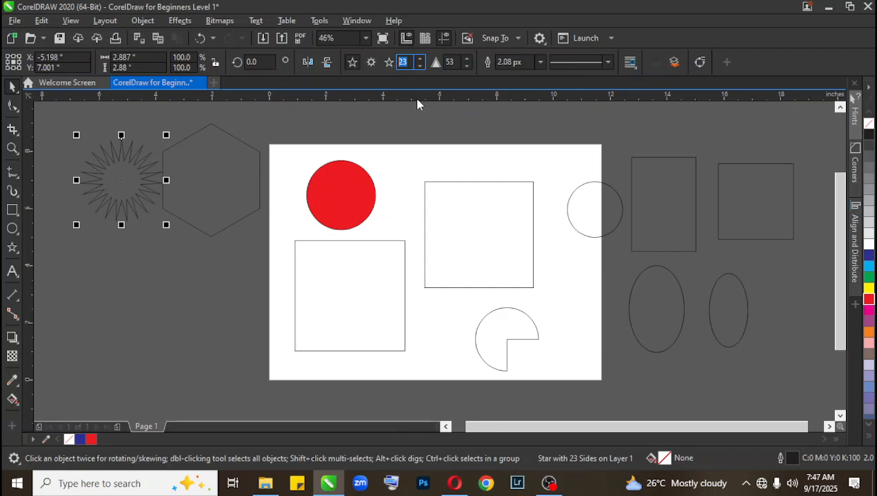
type("5")
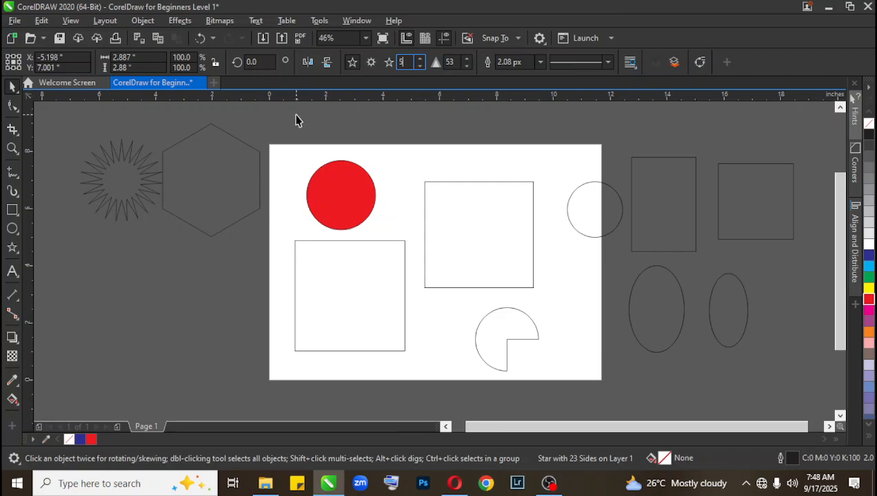
left_click(269, 133)
Step: Reposition the five-pointed star slightly lower and closer to the hexagon
left_click(134, 189)
left_click_drag(134, 190, 119, 255)
left_click(122, 182)
key("ctrl+z")
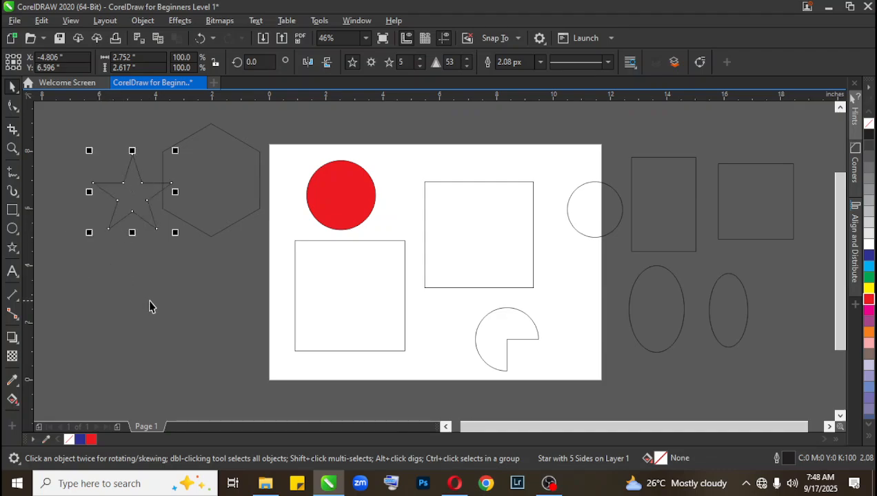
Step: Draw a logarithmic spiral with three revolutions, about 3.71 in wide and high, below the star
left_click(11, 252)
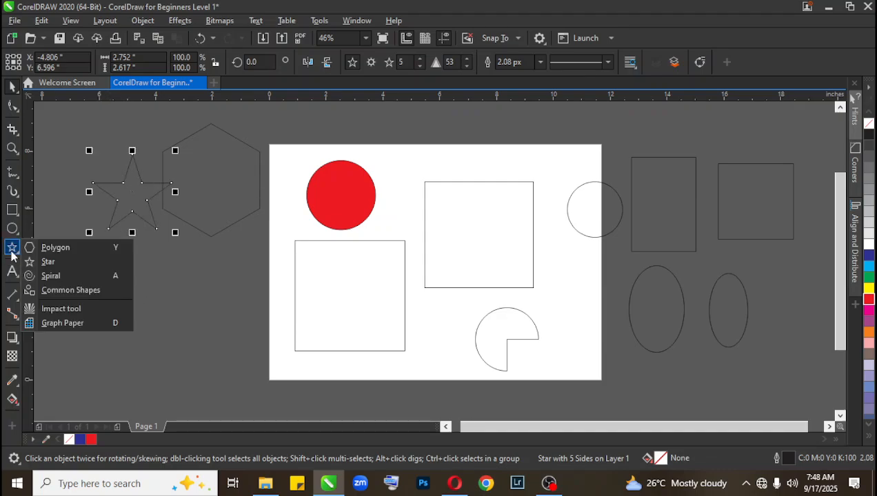
left_click(55, 277)
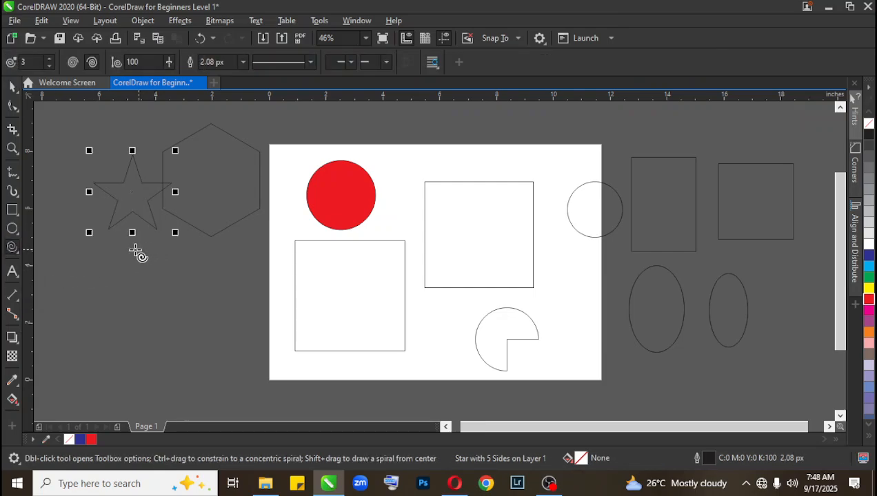
left_click_drag(128, 250, 236, 359)
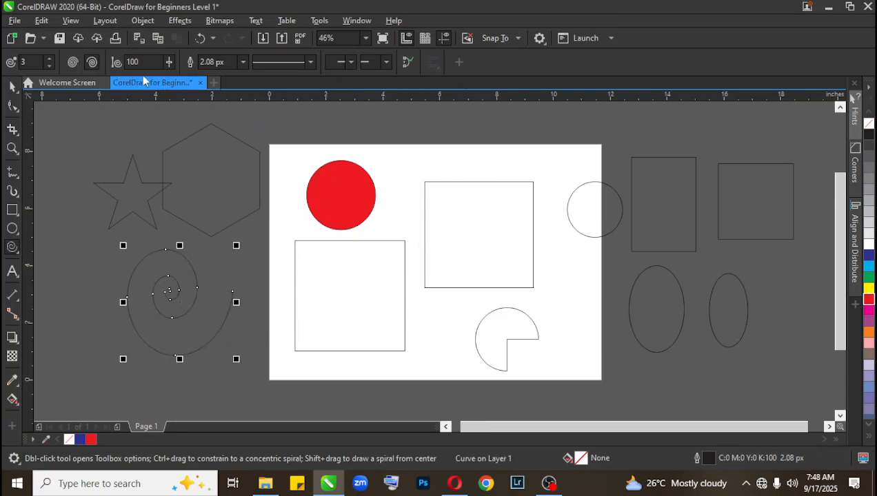
Step: Set the number of revolutions for new spirals to 8 and return to the Pick tool
left_click(49, 59)
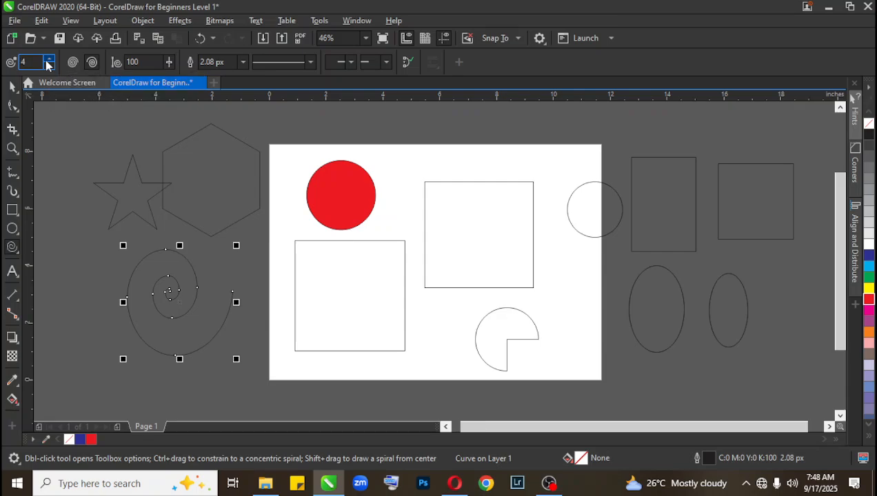
left_click(48, 64)
left_click(48, 65)
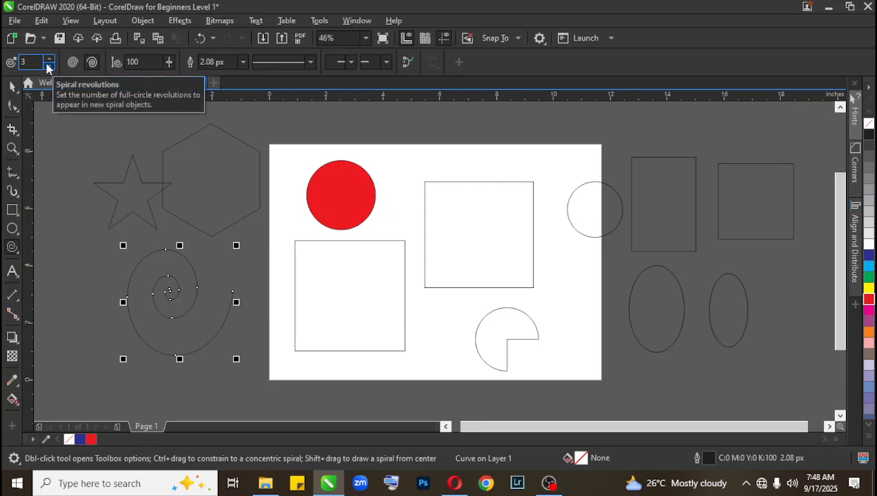
left_click(49, 59)
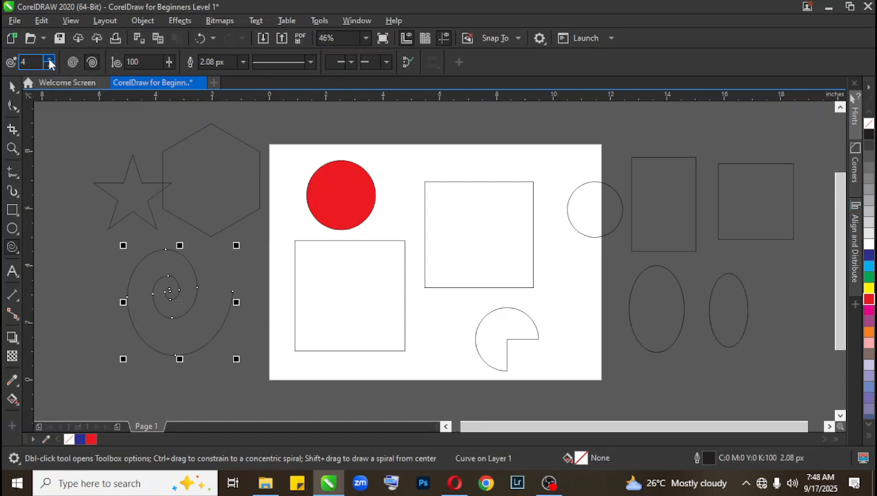
left_click(13, 86)
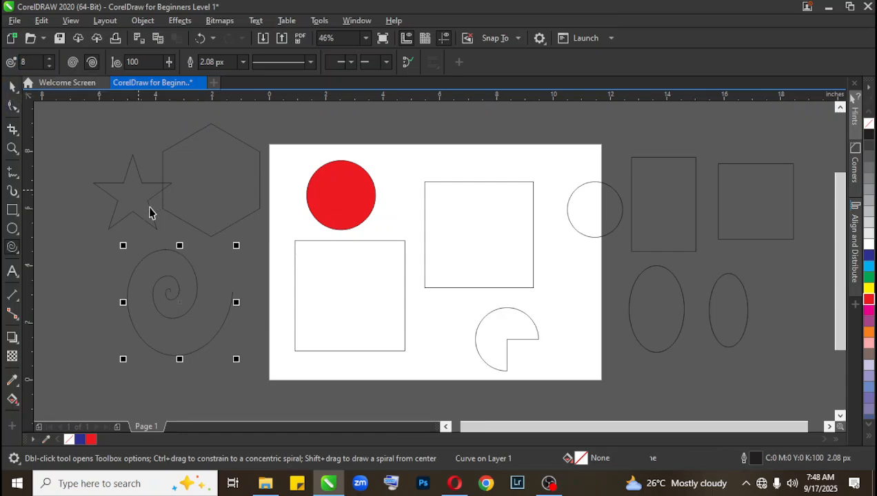
Step: Draw a heart common shape of about 1.52 by 1.52 in above and to the left of the star
left_click(11, 248)
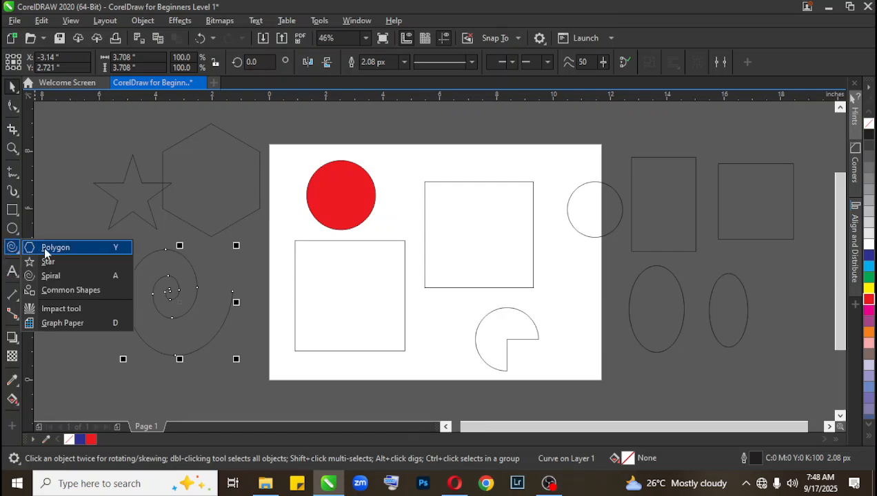
left_click(68, 291)
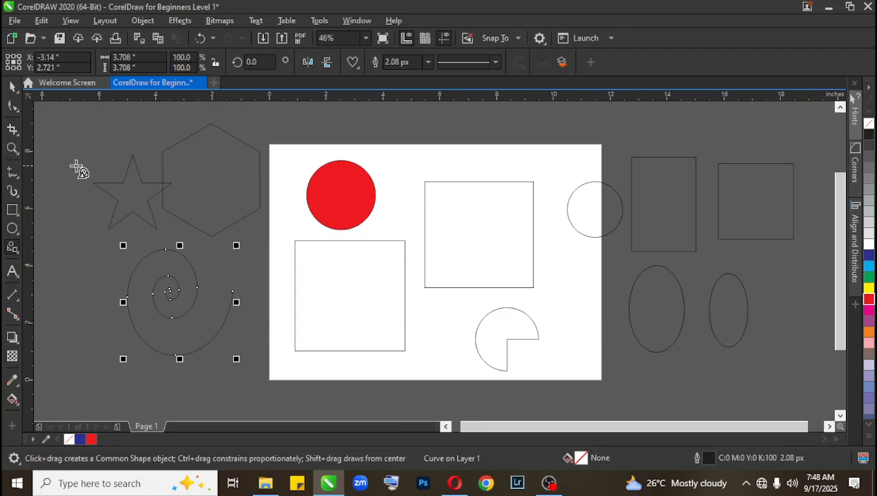
left_click_drag(62, 129, 108, 177)
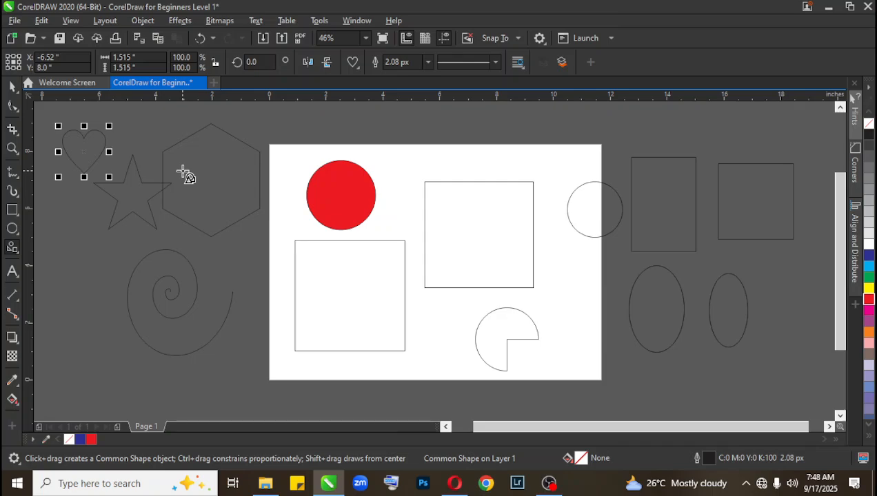
left_click(12, 89)
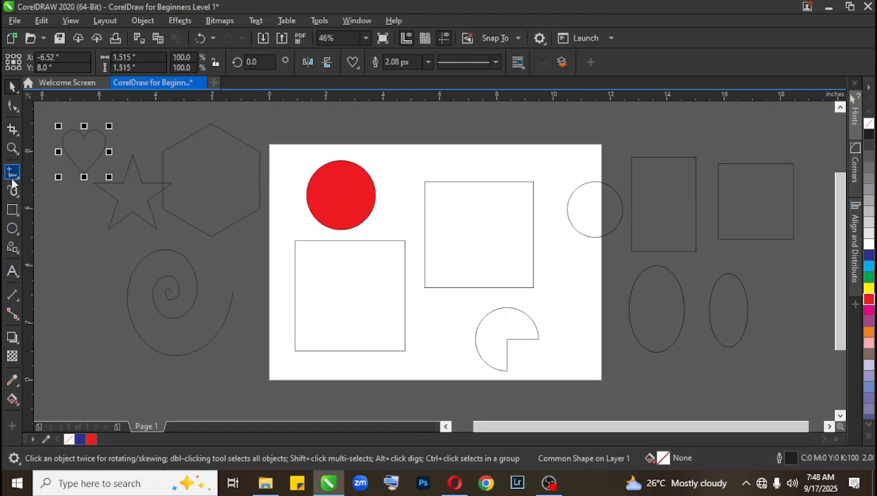
Step: Draw a second heart common shape of about 1.9 by 1.9 in beside the spiral and fill it red
left_click(13, 248)
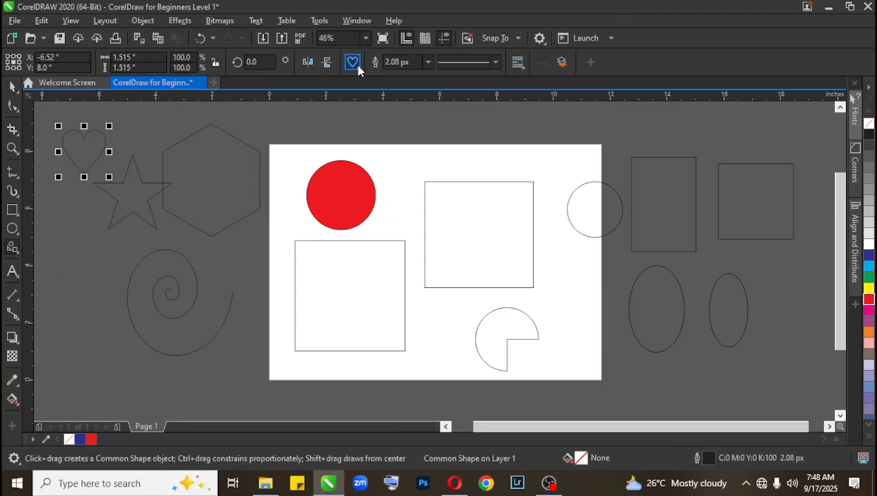
left_click(10, 250)
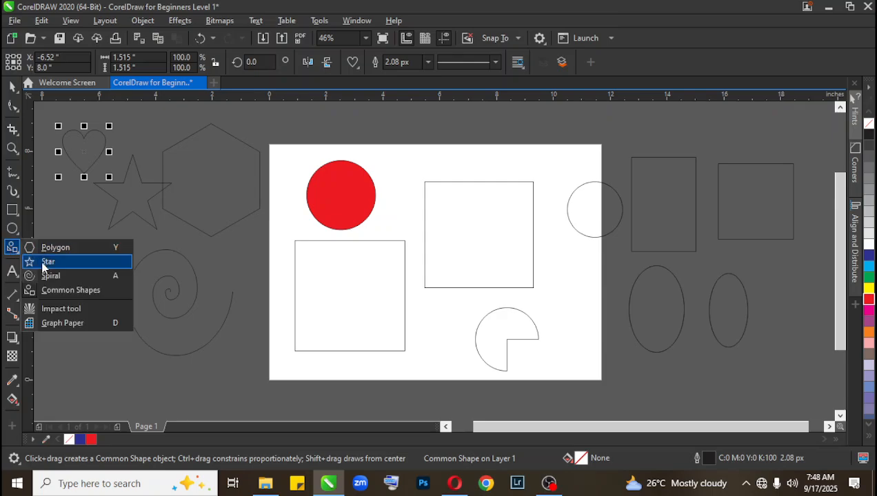
left_click(62, 289)
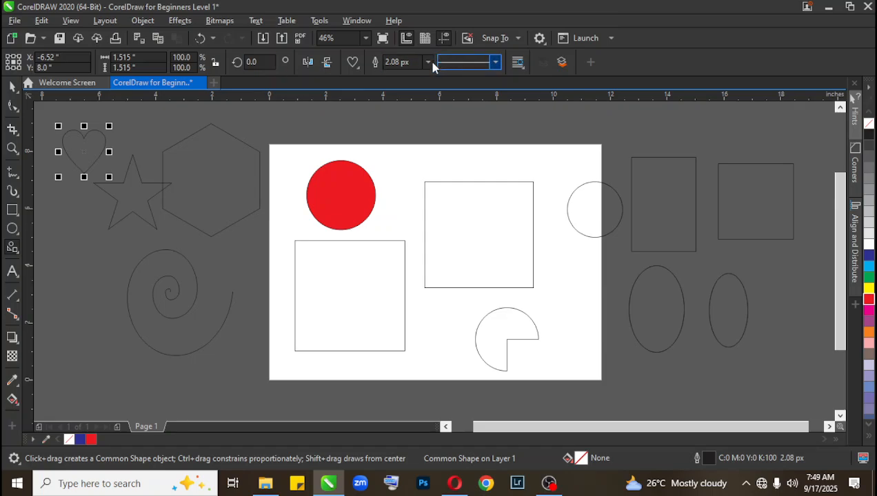
left_click(351, 61)
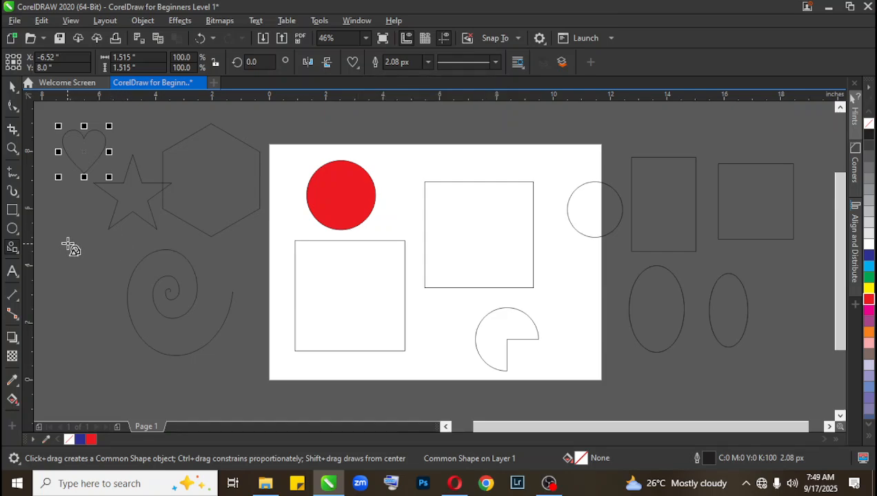
left_click_drag(67, 241, 125, 298)
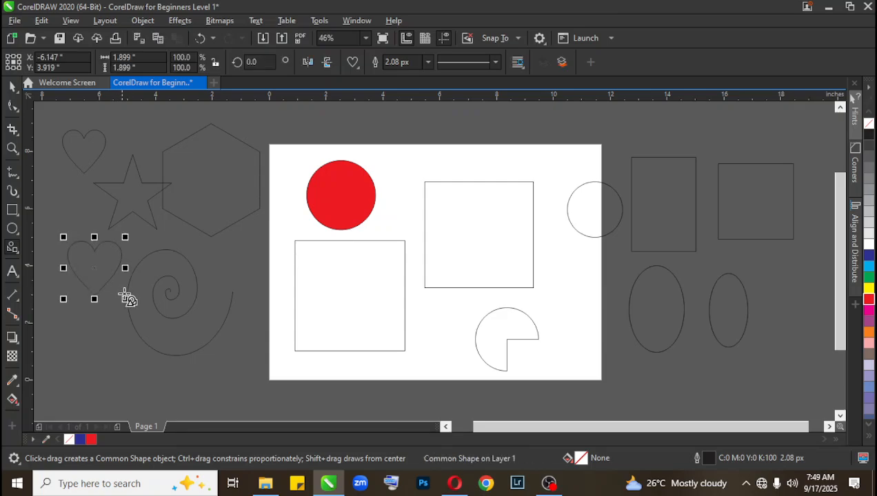
left_click(11, 86)
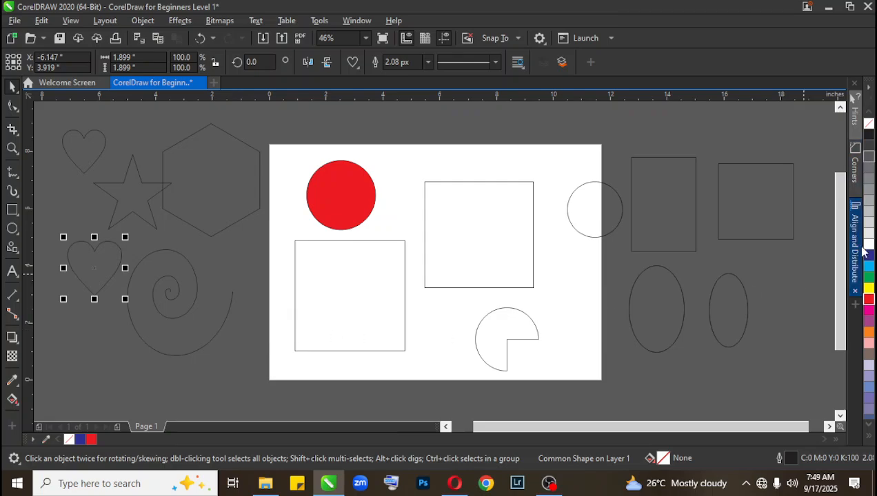
left_click(868, 301)
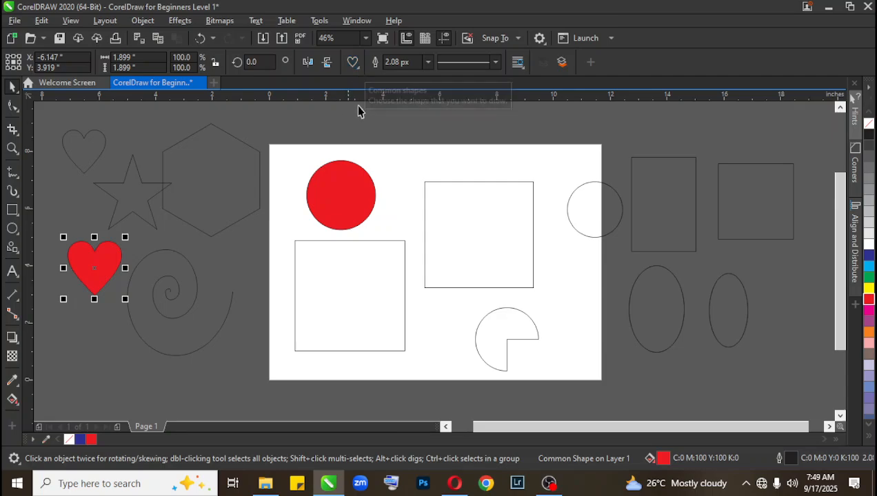
Step: Draw a rectangular callout common shape of about 2.89 by 2.89 in between the spiral and the lower page square, and fill it blue
left_click(353, 65)
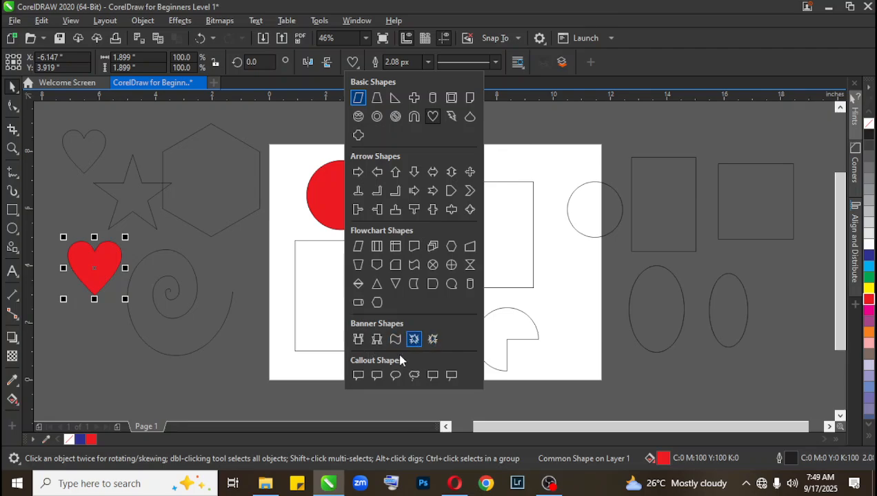
left_click(357, 376)
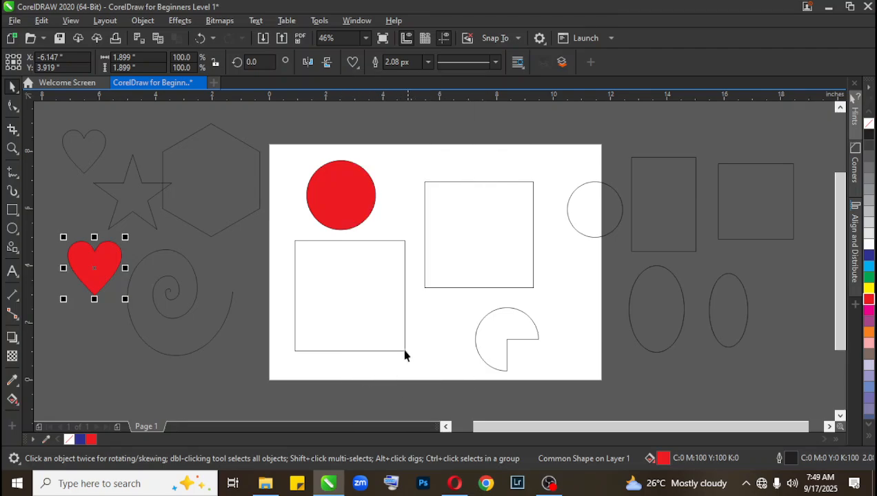
left_click(223, 262)
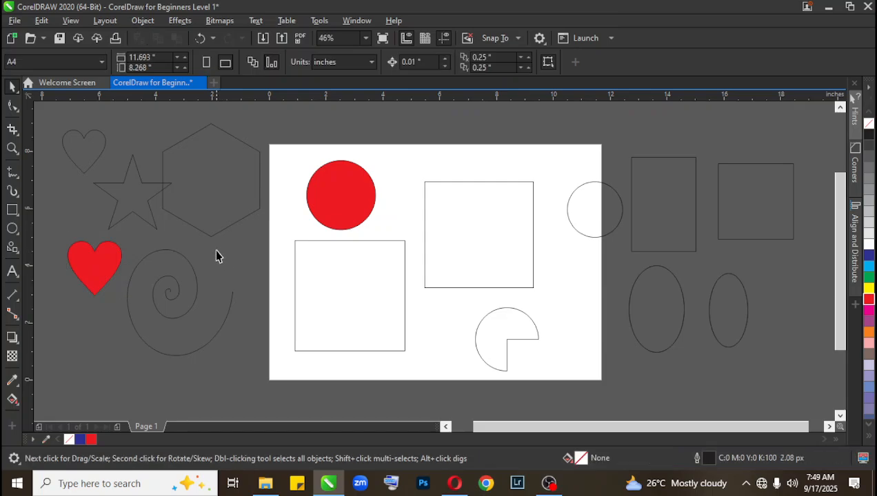
left_click(12, 247)
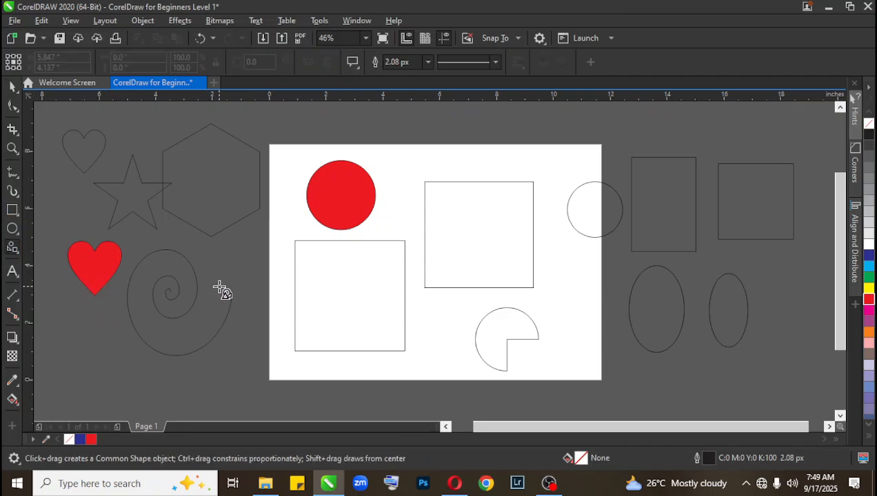
left_click_drag(228, 246, 315, 331)
left_click(12, 86)
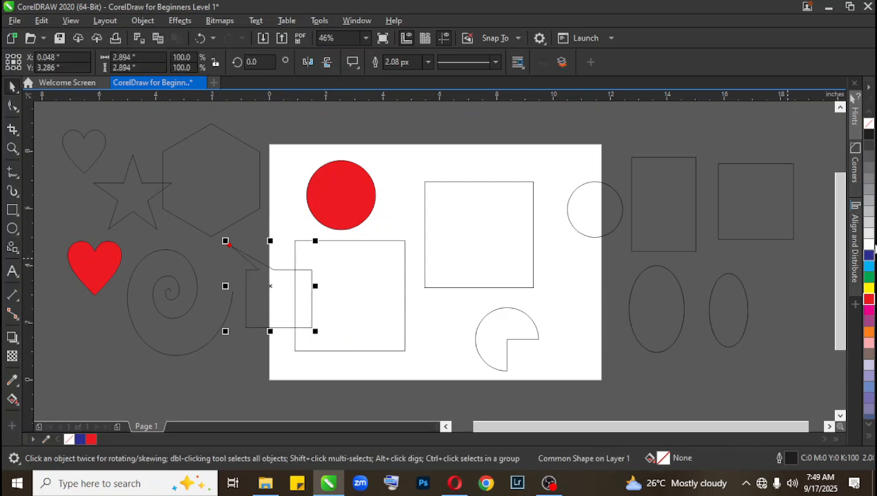
left_click(869, 256)
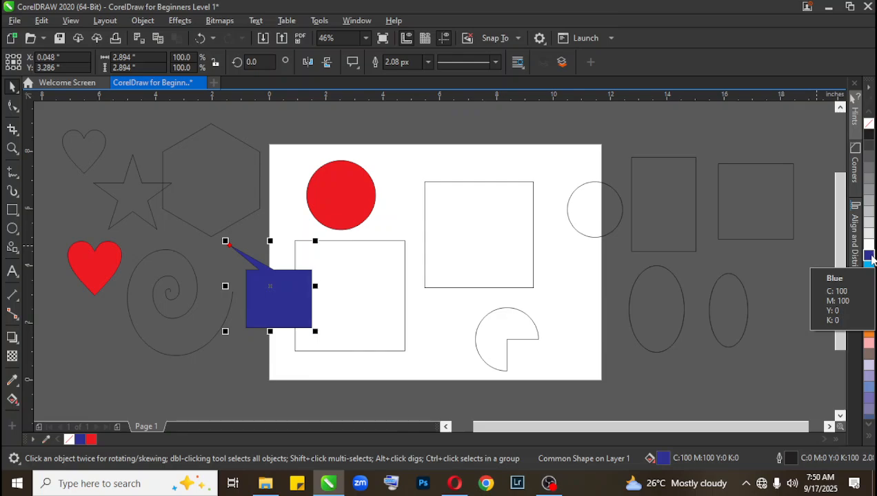
left_click(458, 121)
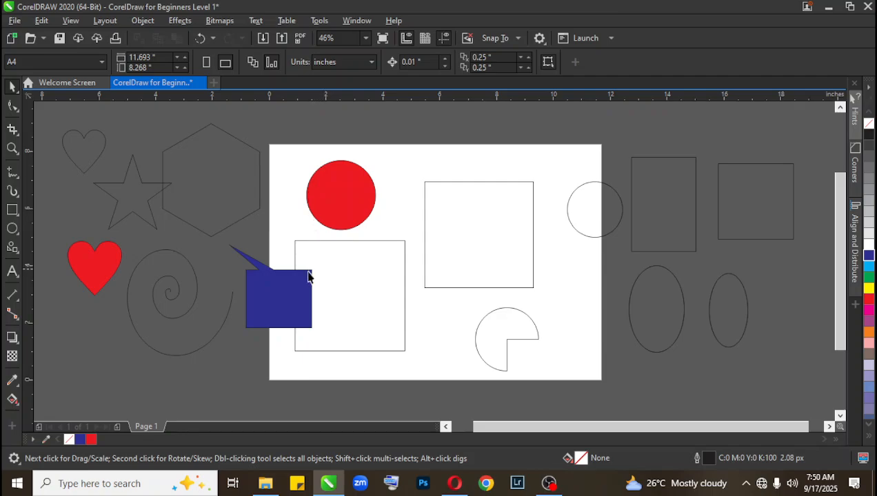
left_click(11, 251)
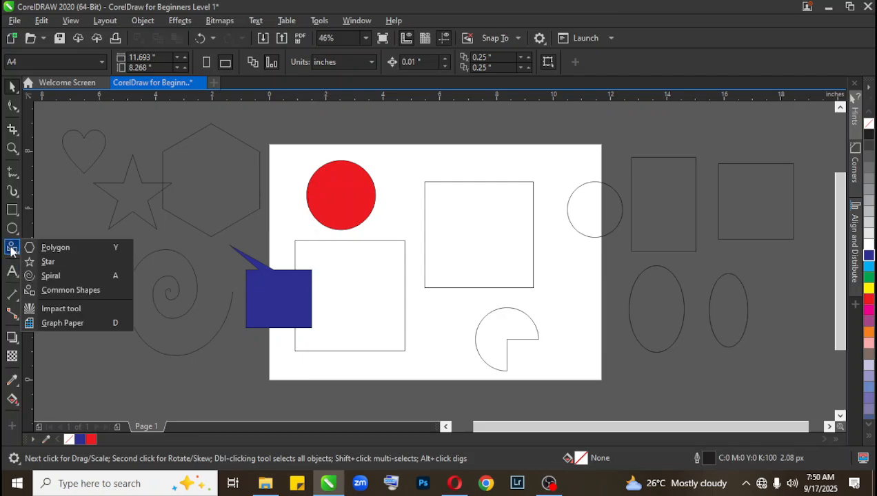
left_click(62, 308)
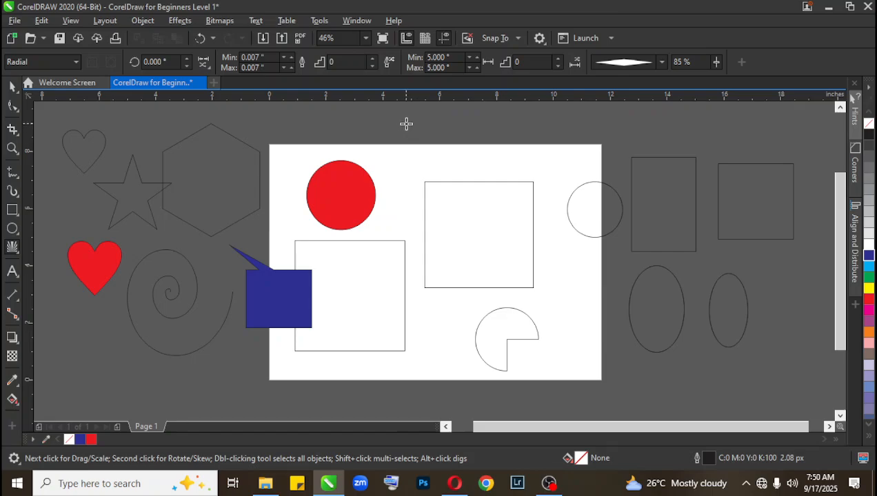
left_click_drag(406, 124, 450, 178)
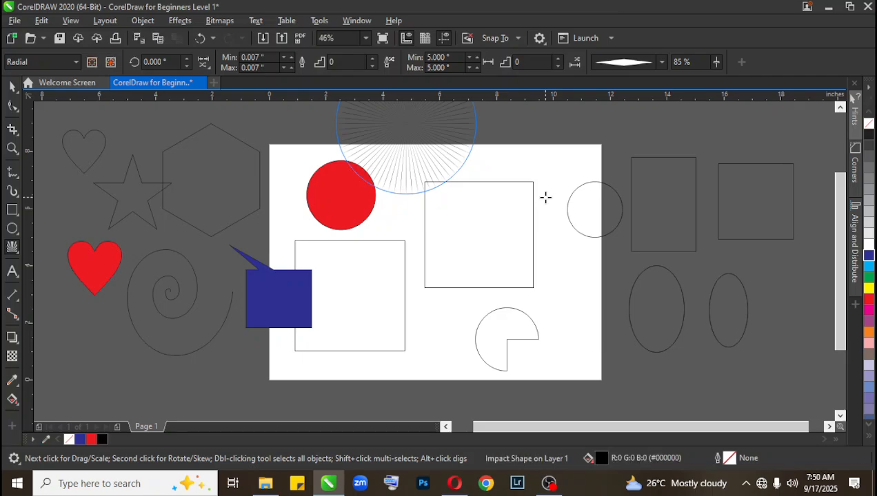
key("z")
right_click(342, 175)
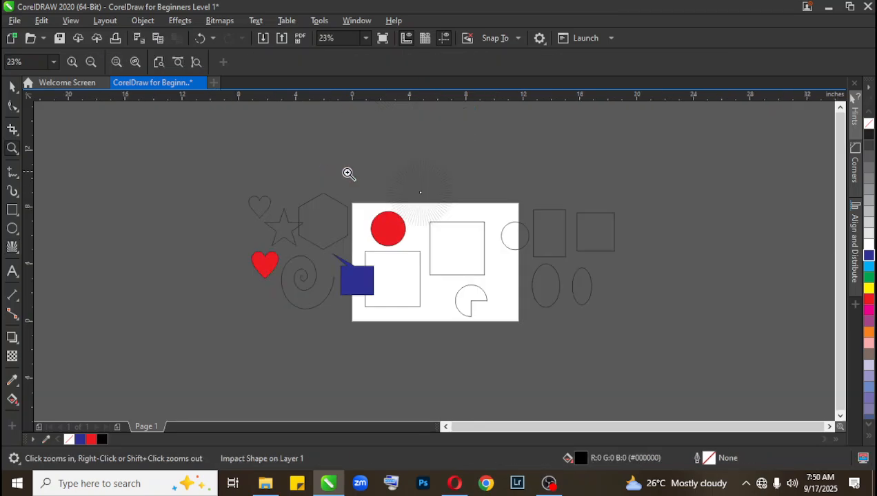
left_click_drag(394, 169, 453, 243)
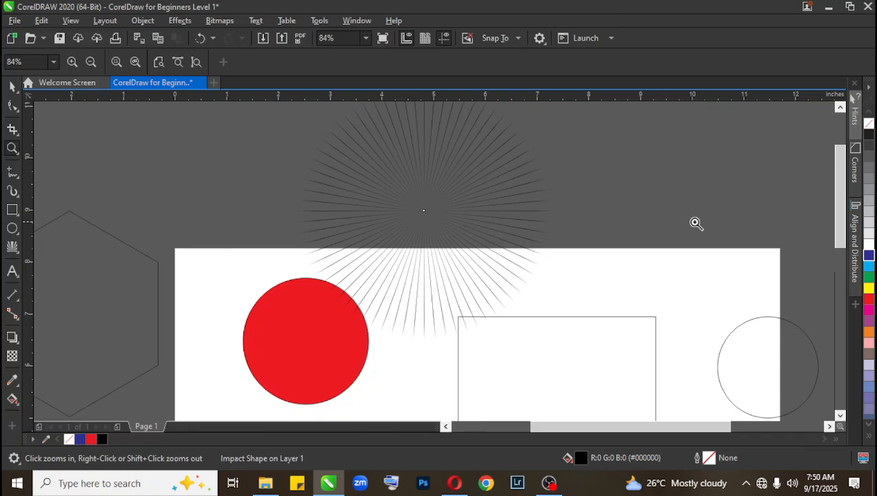
key("space")
key("Delete")
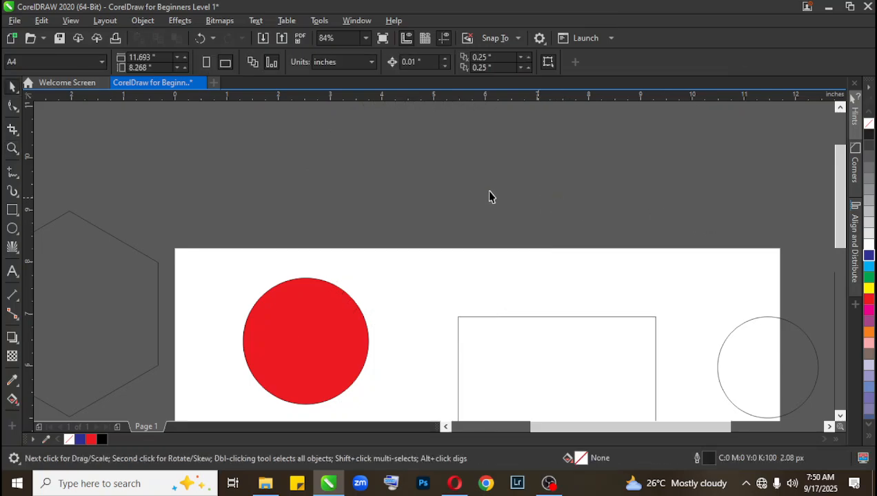
Step: Draw a radial impact shape about 1.3 in across above the page and move it over the red circle
left_click(13, 246)
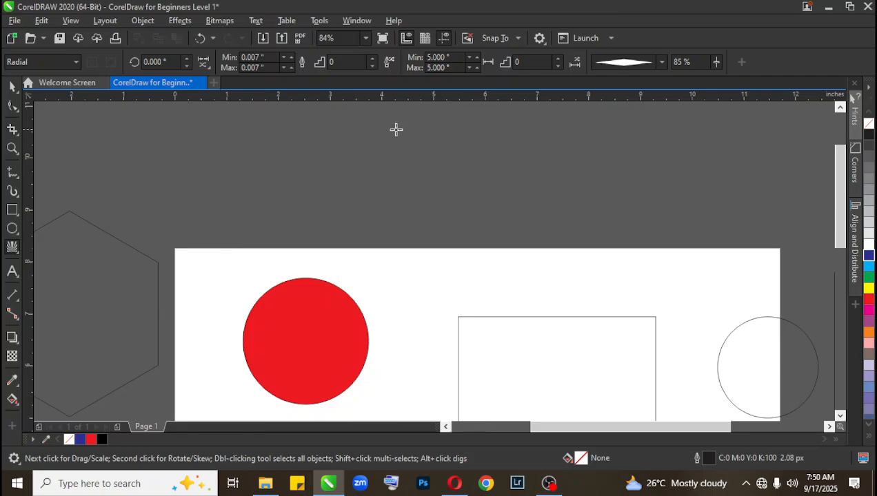
left_click_drag(394, 129, 452, 186)
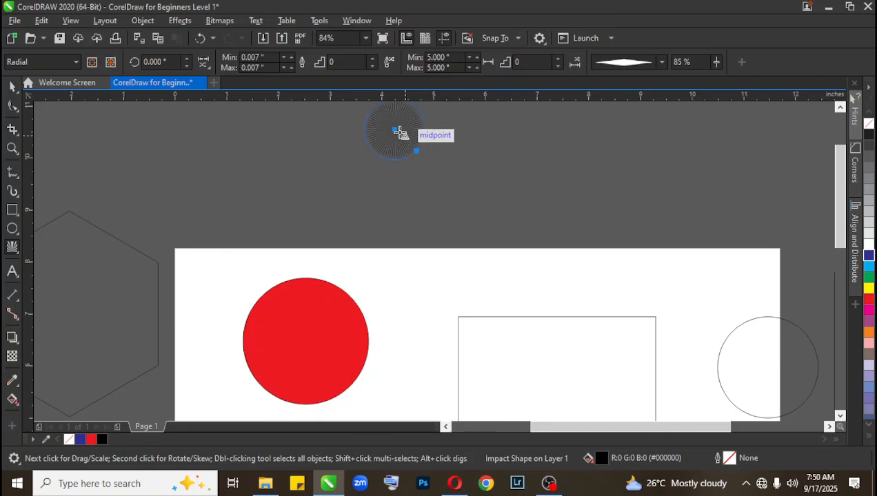
left_click_drag(397, 133, 410, 190)
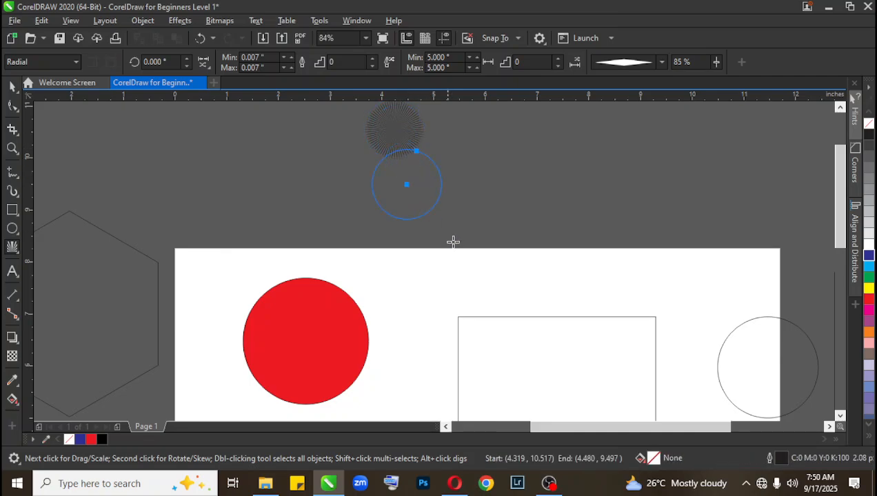
key("z")
left_click_drag(359, 137, 482, 236)
key("space")
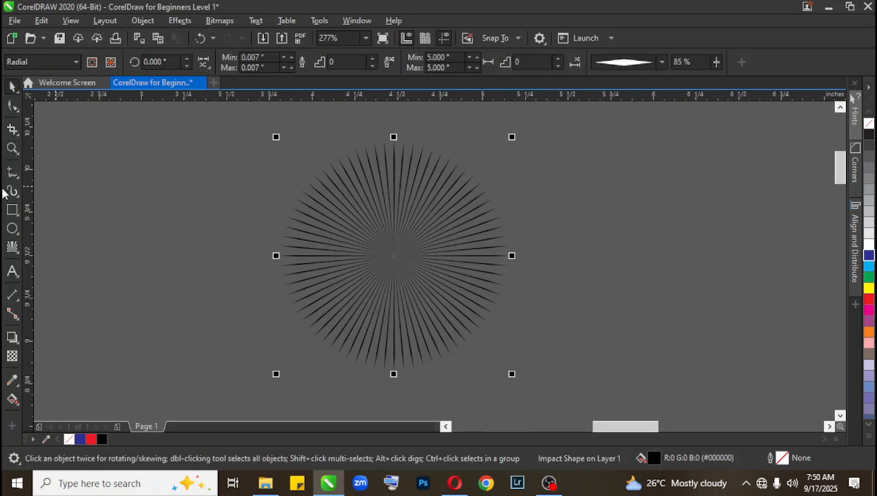
left_click_drag(432, 295, 196, 285)
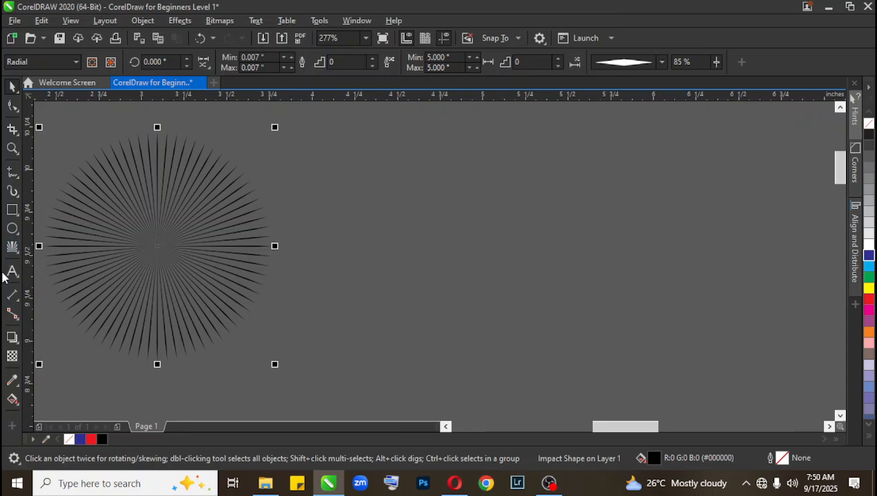
Step: Draw a smaller radial impact shape about 0.9 in across to the right of the first and place it level with it
left_click(13, 247)
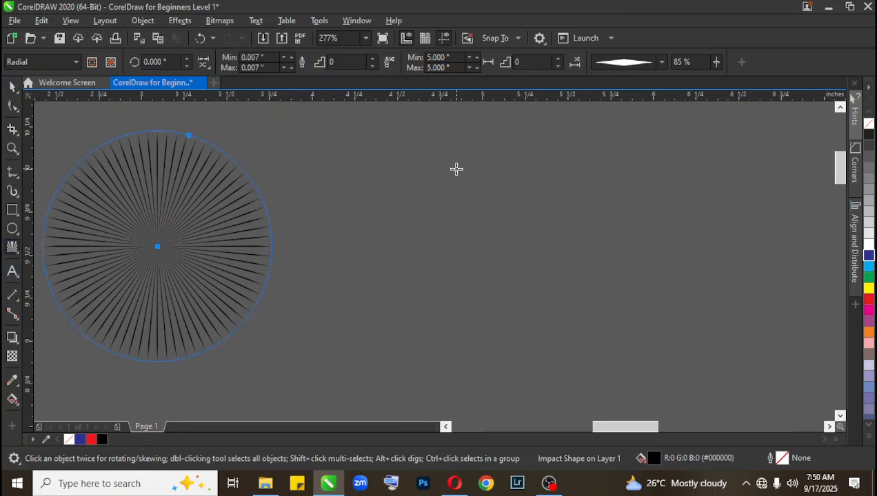
left_click_drag(450, 168, 520, 240)
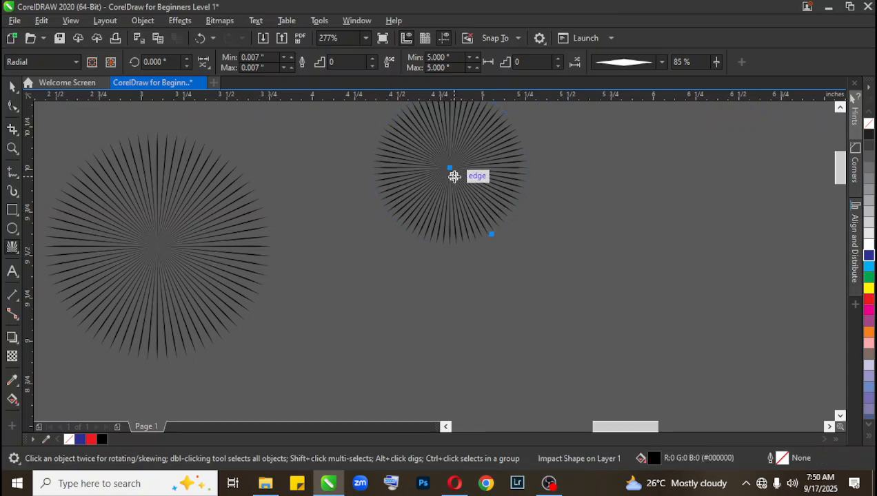
key("space")
left_click_drag(455, 167, 435, 243)
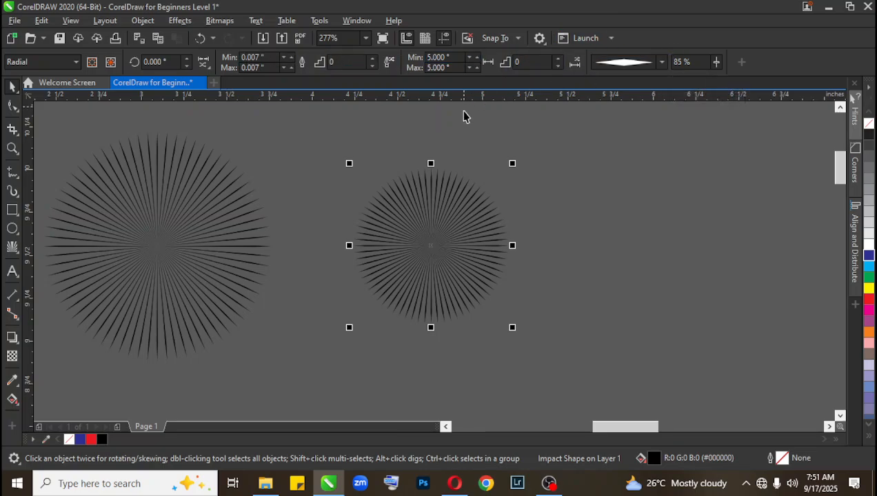
Step: Move the smaller impact shape horizontally closer to the larger one
key("z")
right_click(238, 206)
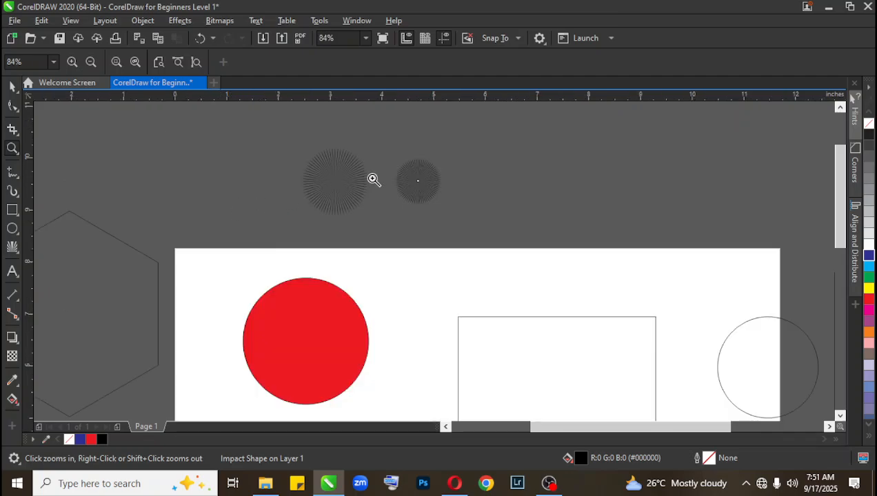
left_click_drag(298, 142, 498, 224)
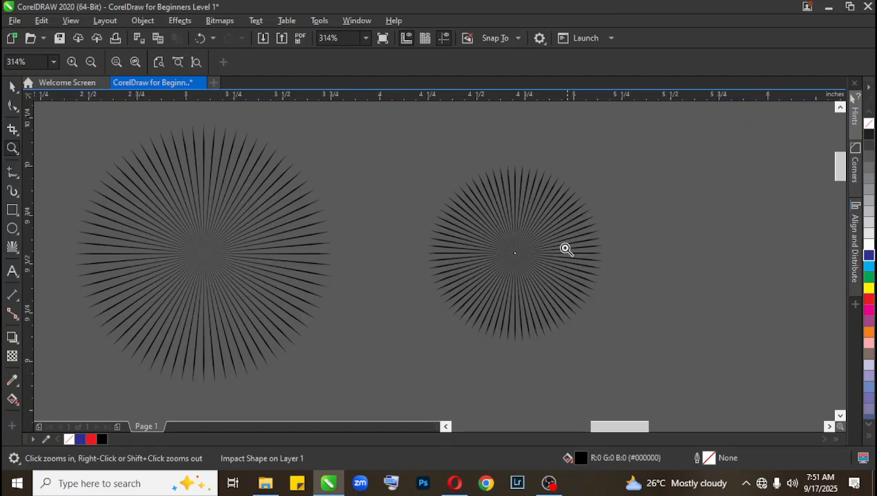
key("space")
left_click_drag(450, 253, 450, 251)
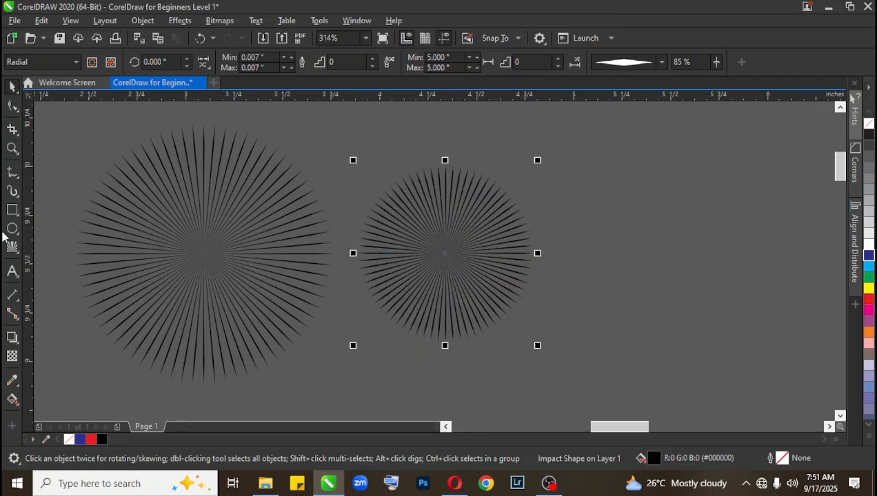
Step: Draw a graph paper grid of 4 columns and 3 rows, about 2.93 by 1.68 in, above the page beside the impact shapes
left_click(12, 249)
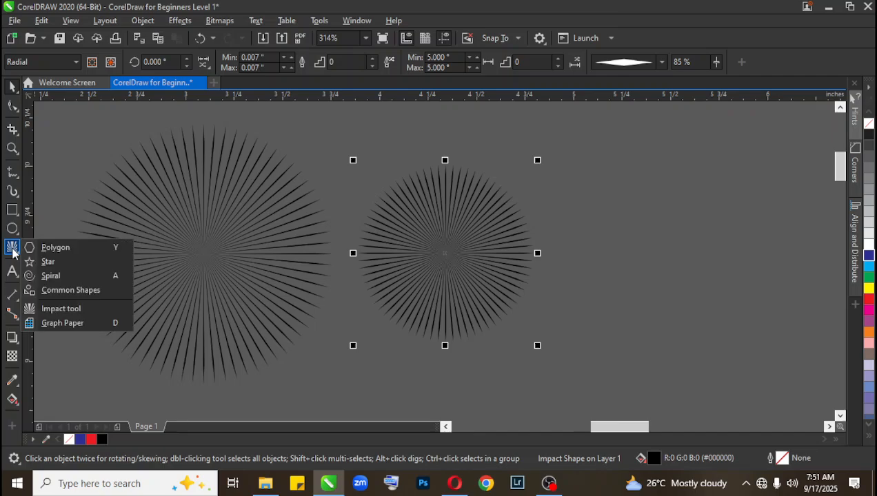
left_click(76, 323)
key("z")
right_click(241, 213)
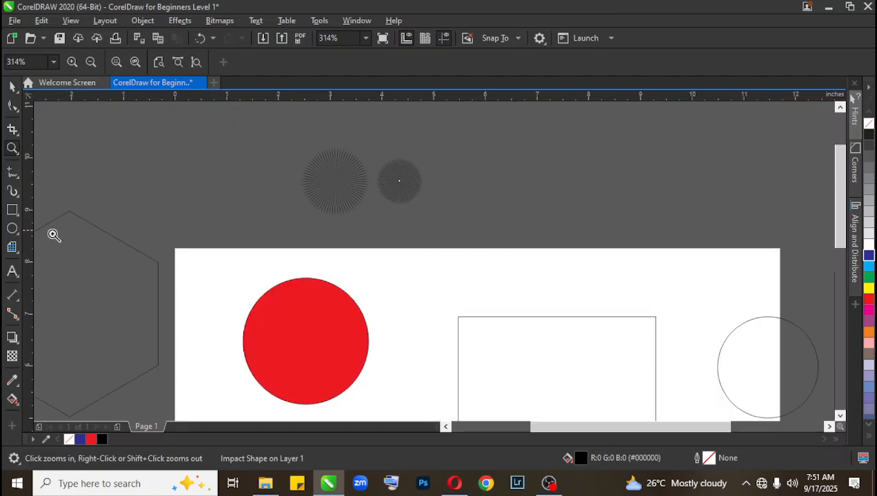
left_click(10, 252)
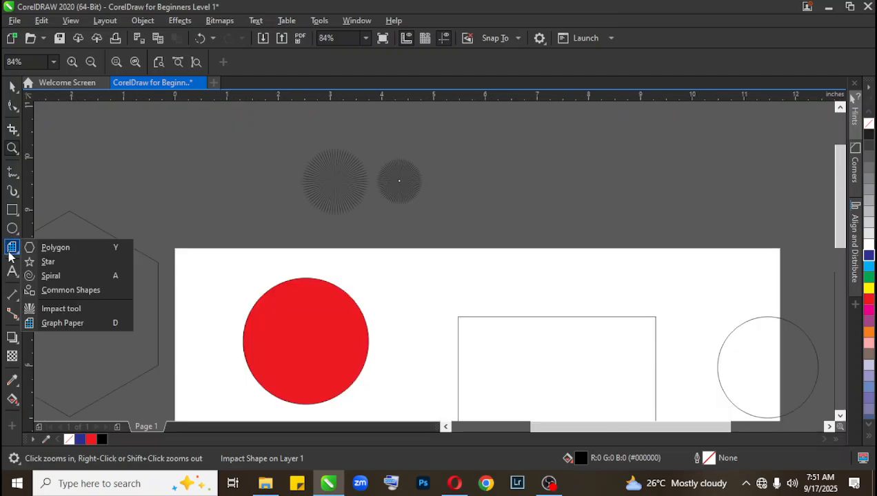
left_click(80, 327)
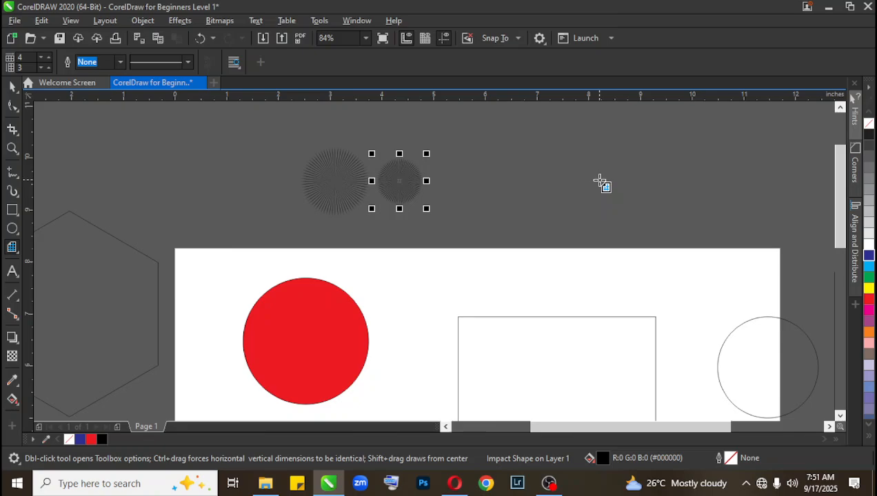
left_click_drag(487, 138, 642, 229)
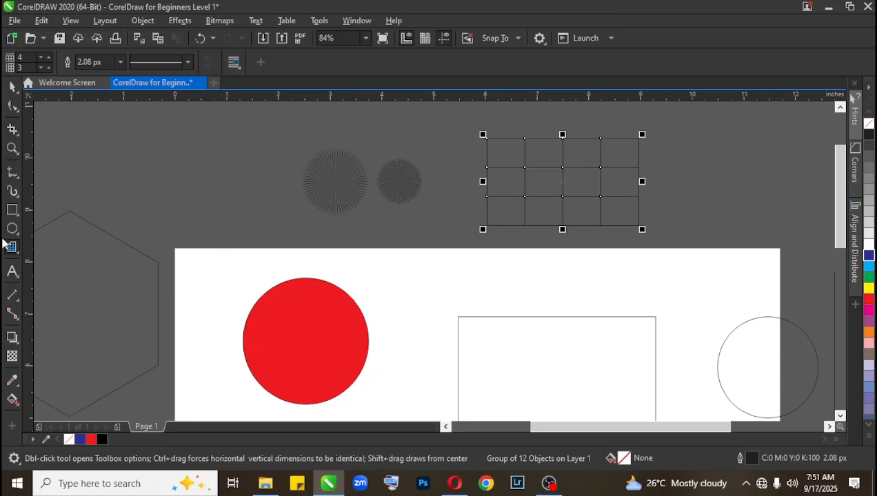
Step: Add the artistic text "TUTORIAL" in 24 pt Arial above the page, to the left of the impact shapes
left_click(12, 252)
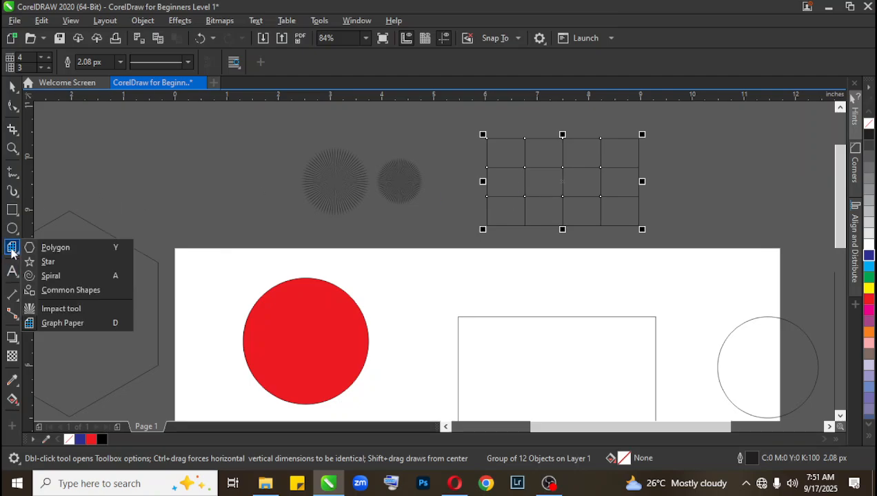
mouse_move(12, 275)
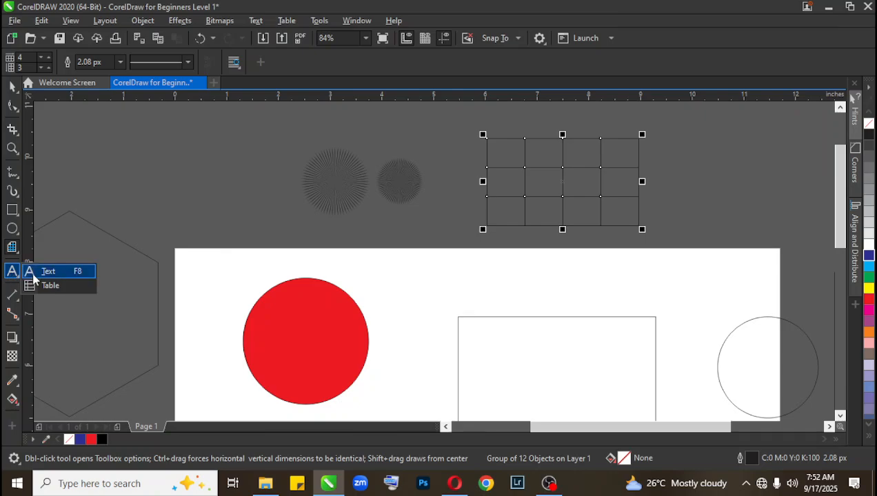
left_click(45, 271)
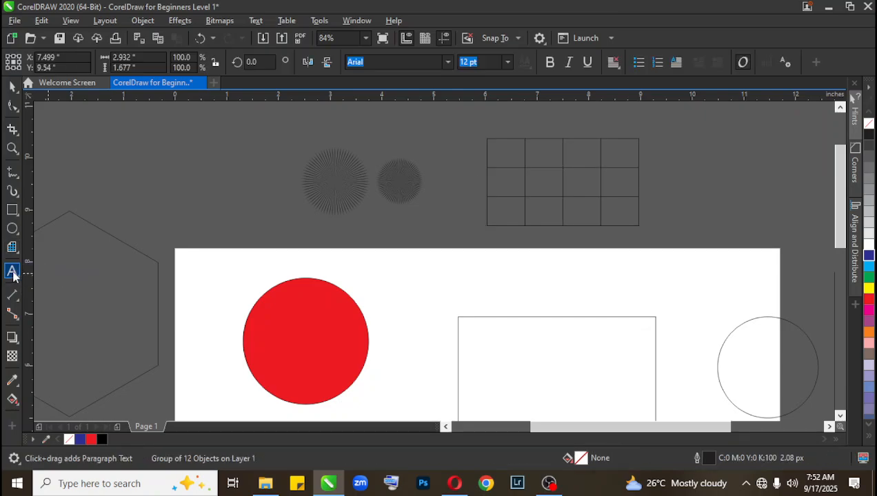
left_click(15, 273)
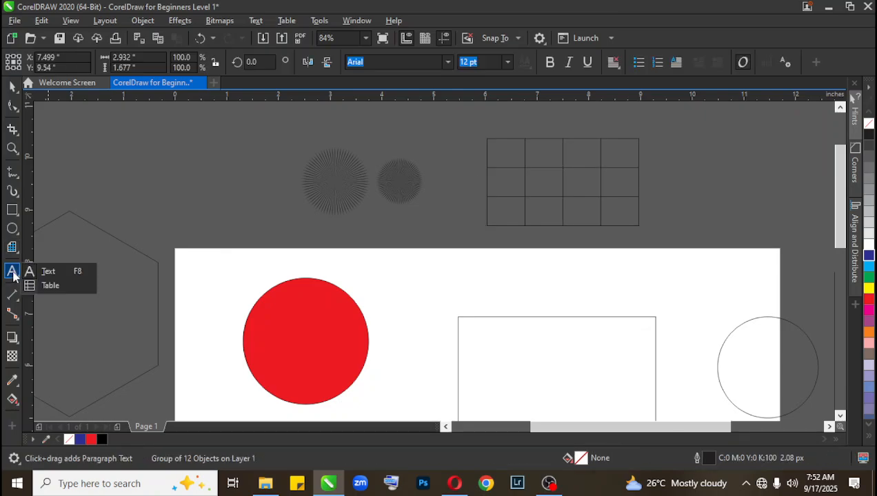
left_click(54, 276)
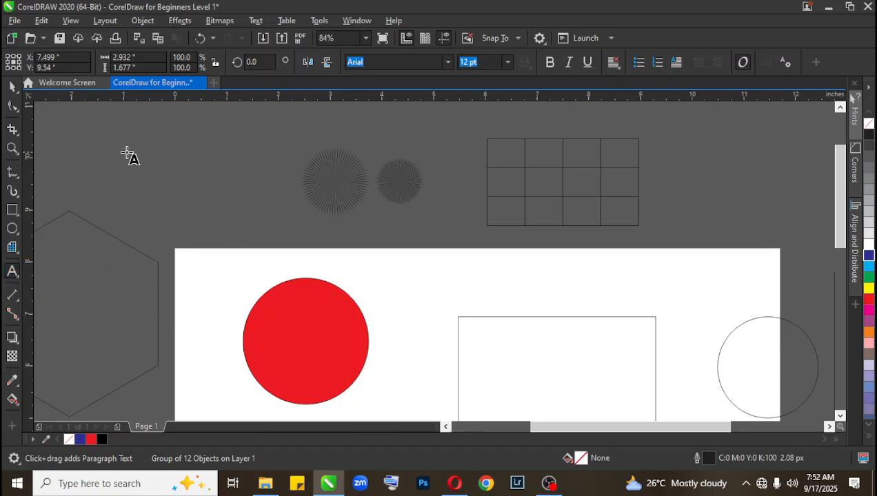
left_click(156, 175)
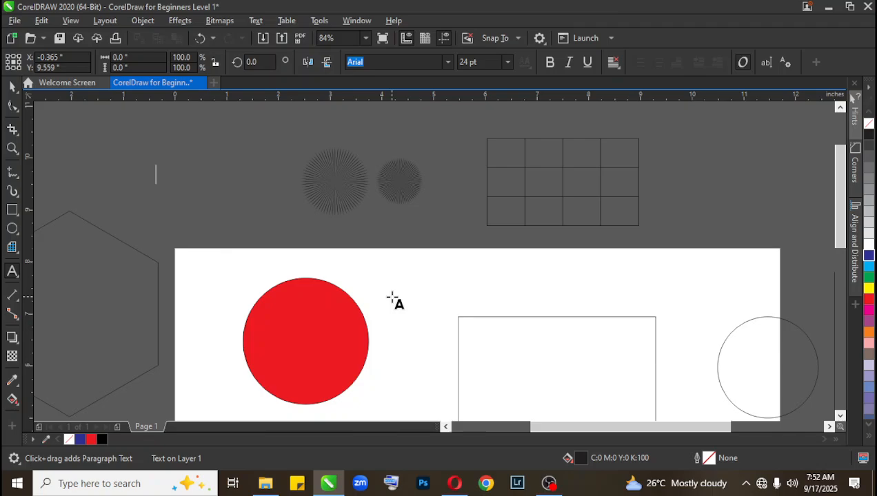
type("T")
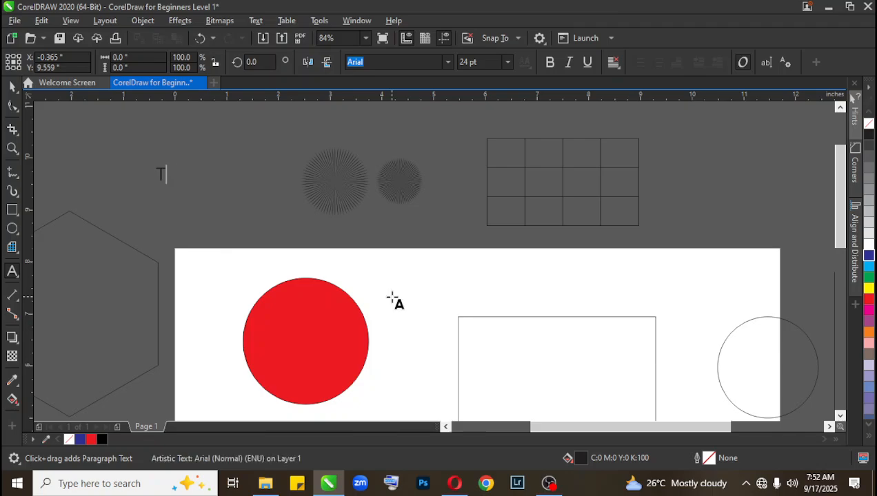
type("UTORIAL")
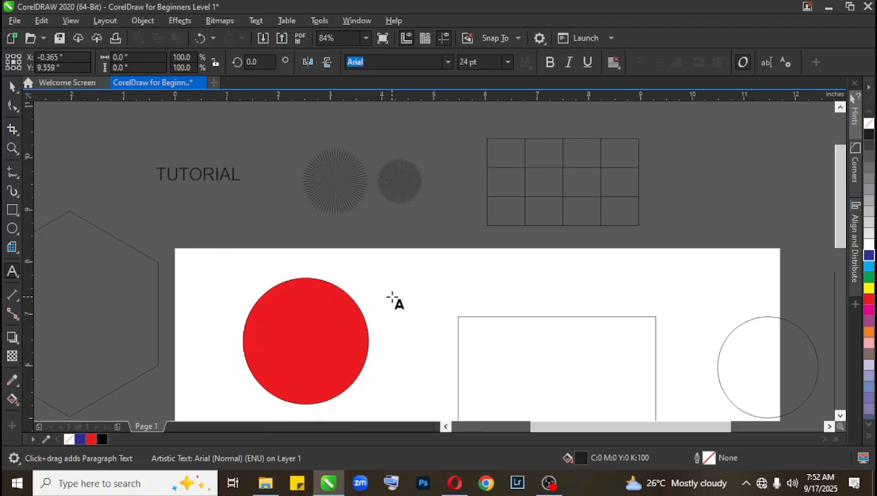
Step: Change the TUTORIAL text's font to Moonshiner and enlarge it to about 52 pt
left_click(13, 87)
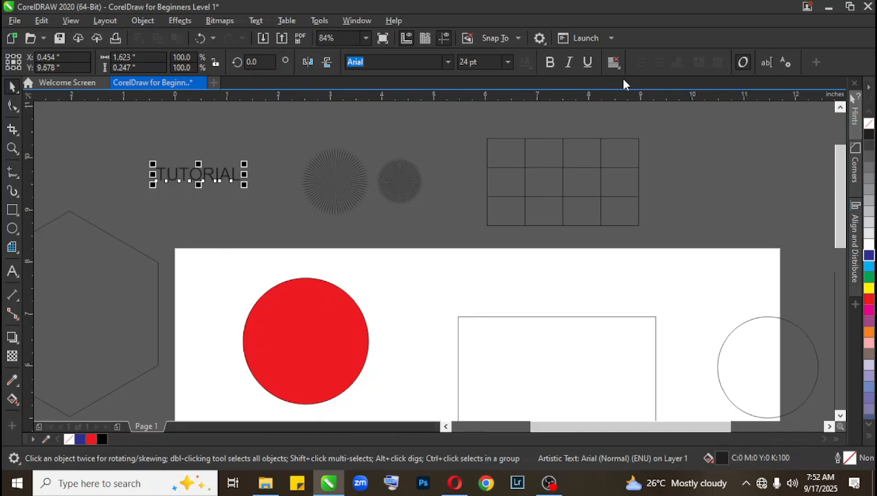
left_click(447, 62)
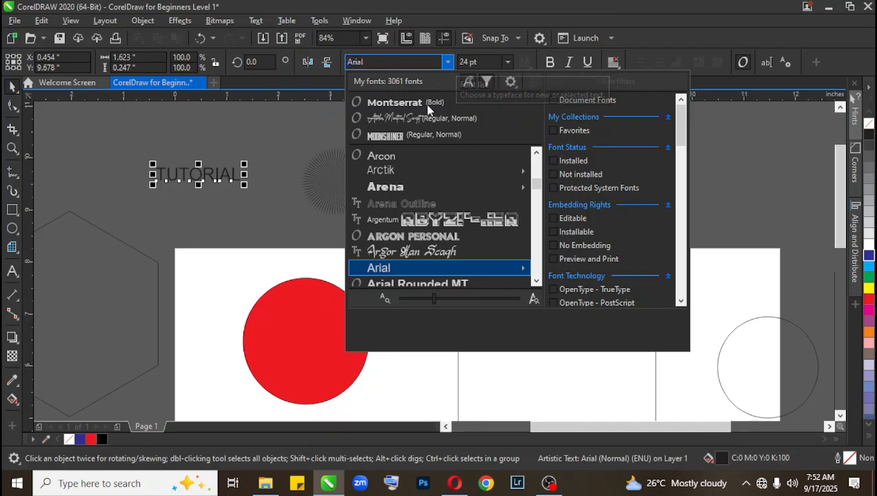
key("Escape")
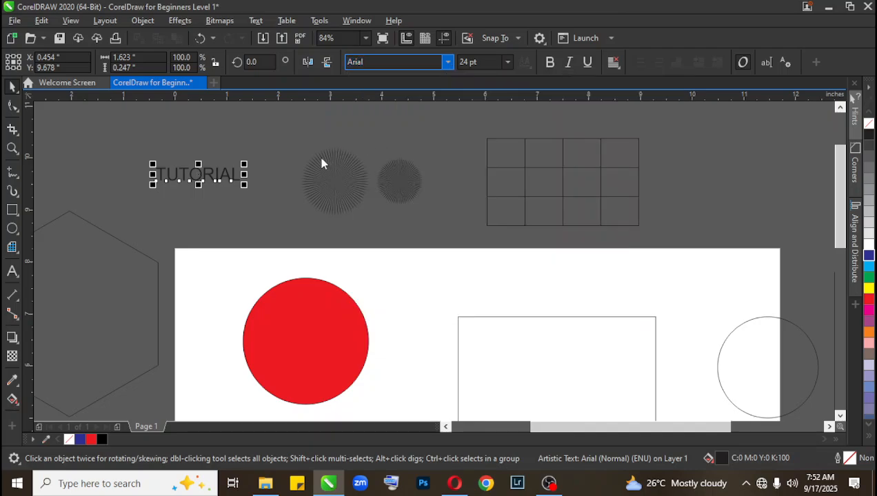
key("F2")
left_click_drag(131, 155, 241, 213)
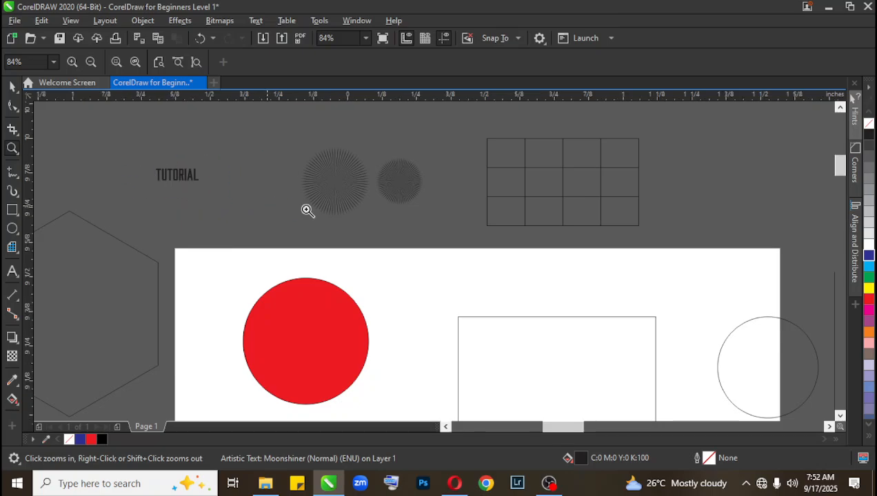
left_click_drag(475, 264, 613, 341)
left_click_drag(514, 241, 560, 242)
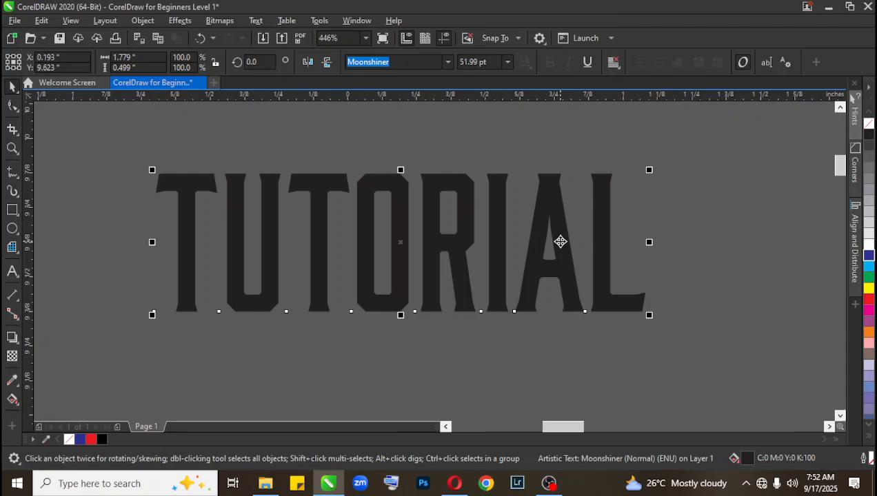
Step: Try green, cyan and white fills on the TUTORIAL text and finish with an orange fill
left_click(867, 278)
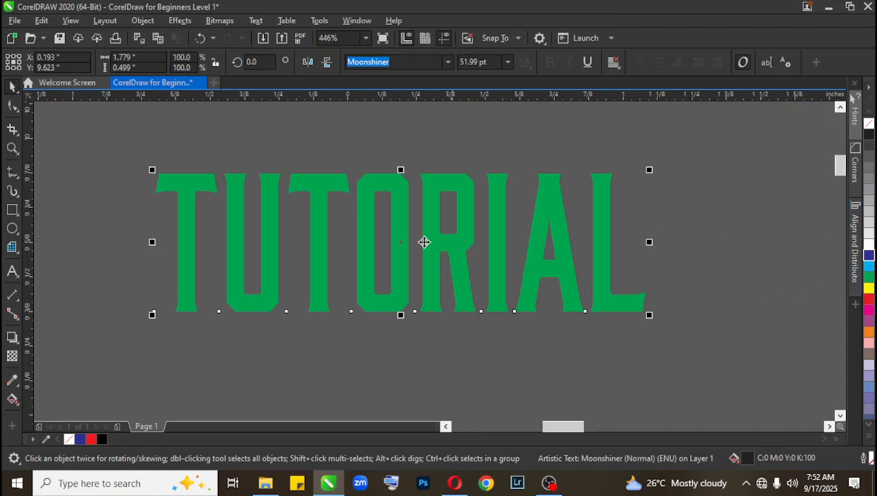
left_click(869, 266)
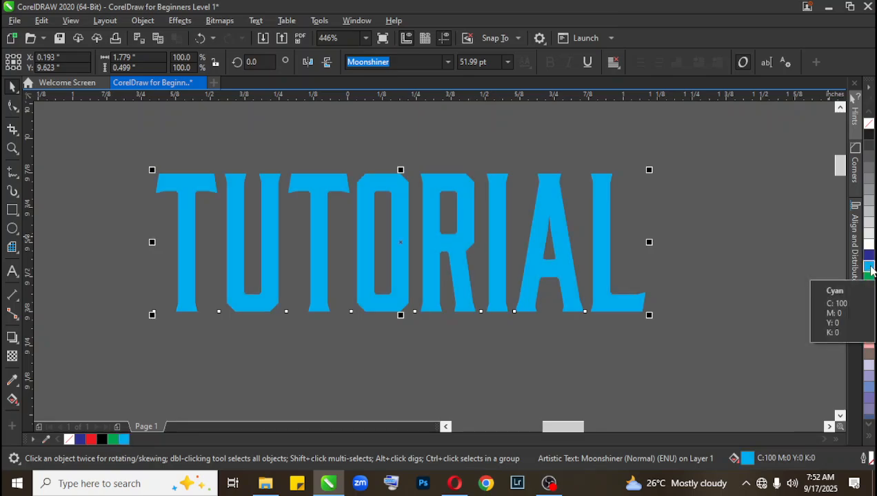
left_click(869, 245)
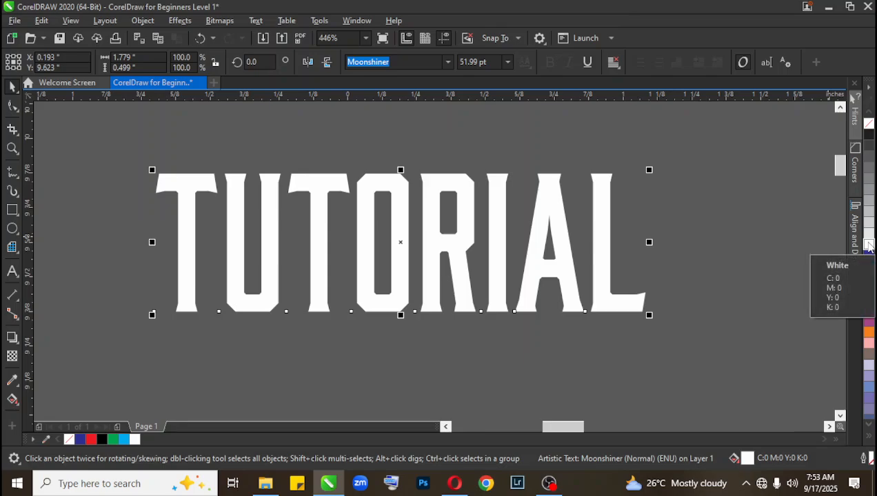
left_click(869, 333)
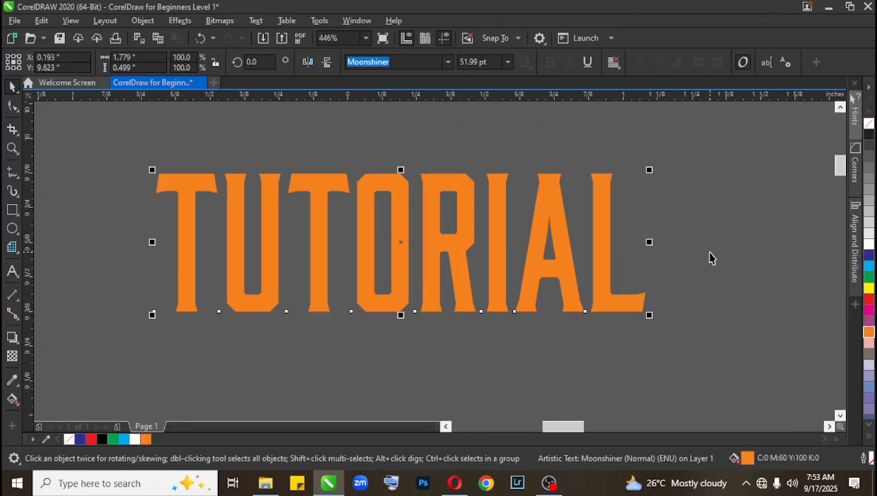
Step: Move the TUTORIAL text onto the page, between the red circle and the rectangle, at about X 5.16, Y 7.53 in
key("z")
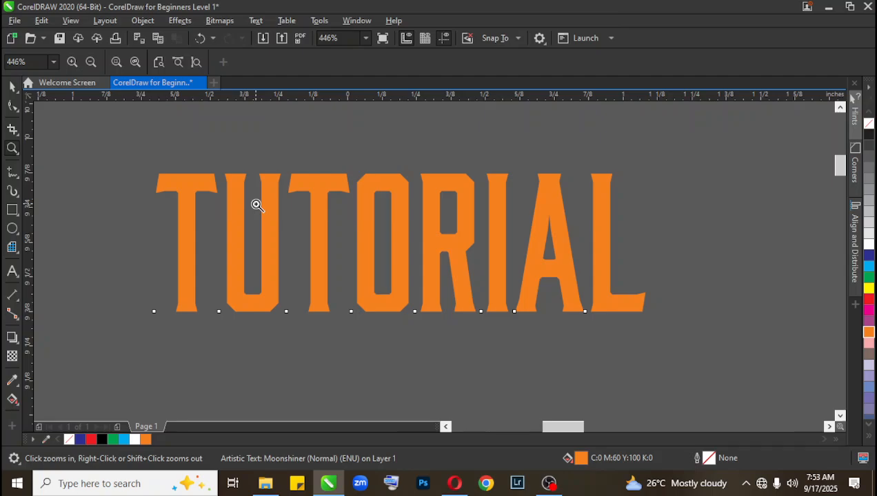
right_click(256, 205)
key("space")
left_click_drag(212, 188, 435, 298)
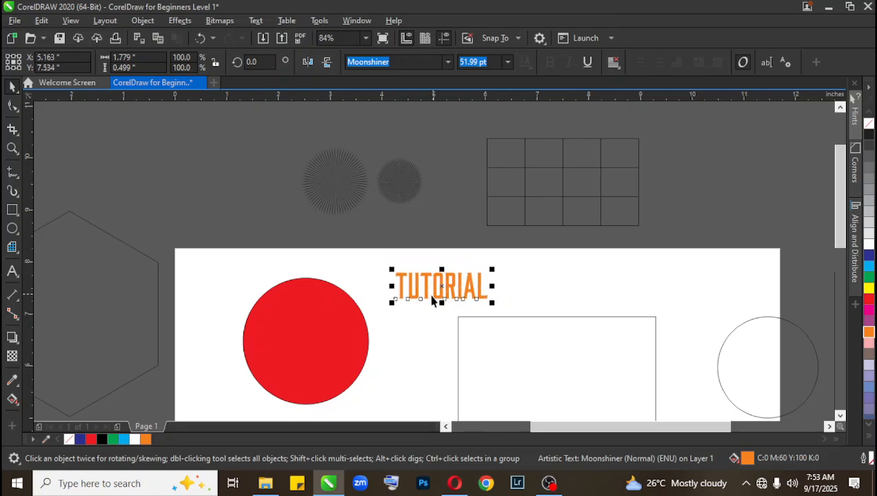
Step: Reapply the Moonshiner font to the TUTORIAL text and shift it slightly up and right to about X 5.21, Y 7.59 in
key("space")
left_click_drag(373, 264, 530, 323)
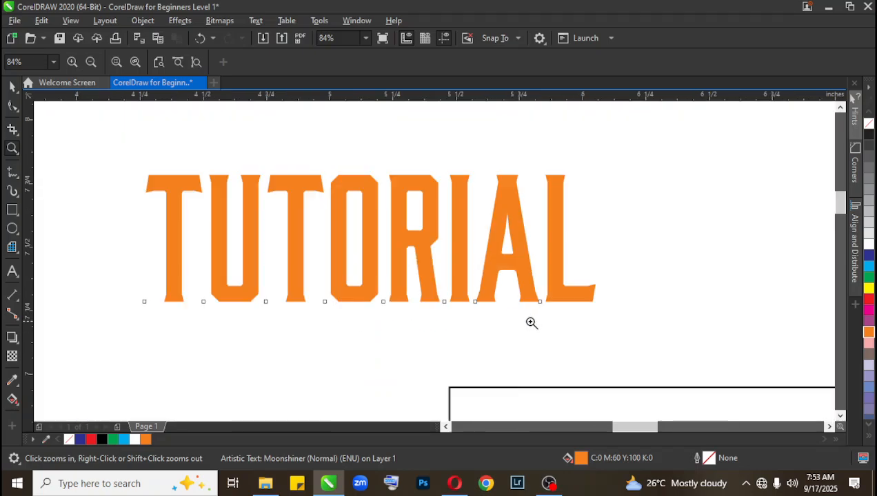
key("space")
key("space")
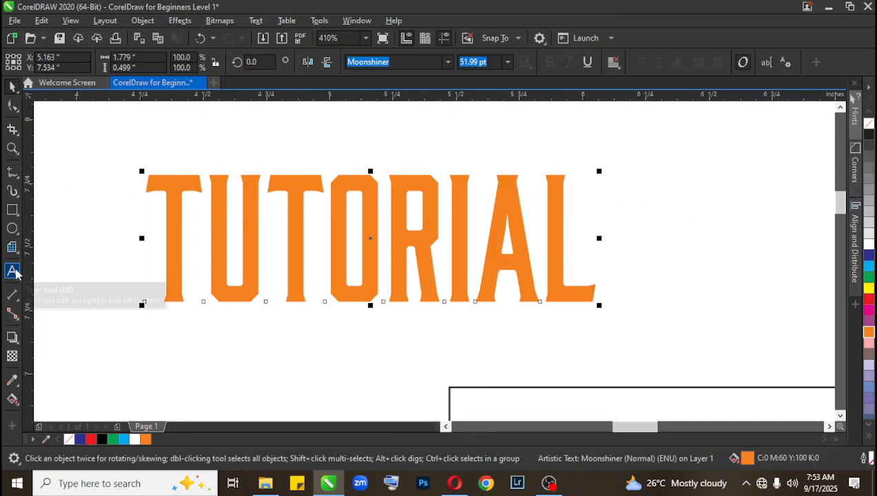
left_click(448, 62)
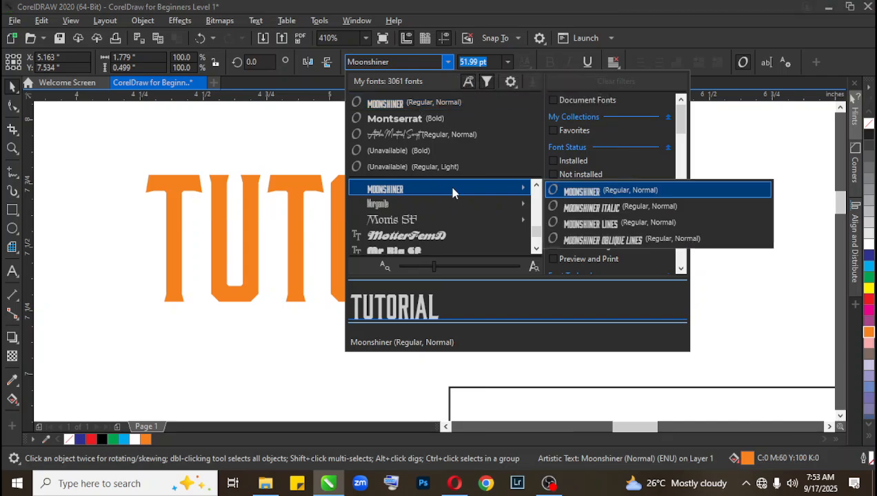
left_click(453, 191)
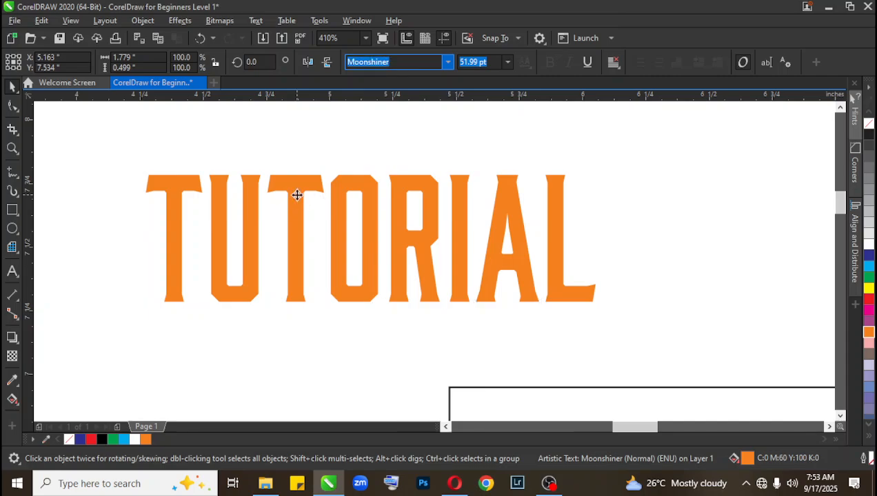
left_click_drag(298, 193, 310, 180)
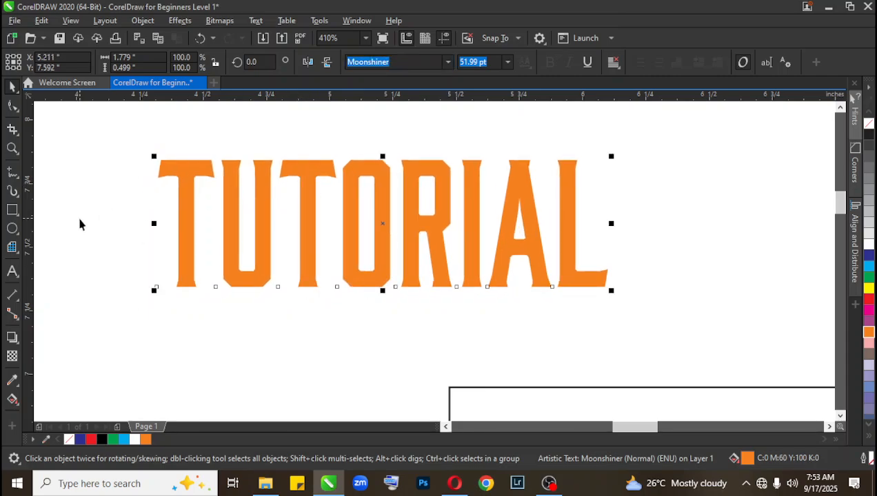
Step: Draw a table of 3 rows and 4 columns, about 2.65 by 1.74 in, above the page's upper-left corner and delete it
key("z")
right_click(410, 212)
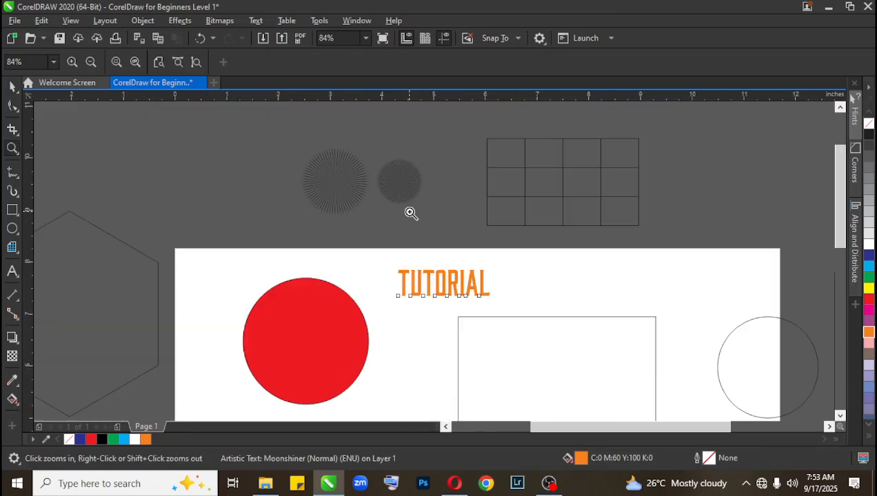
key("space")
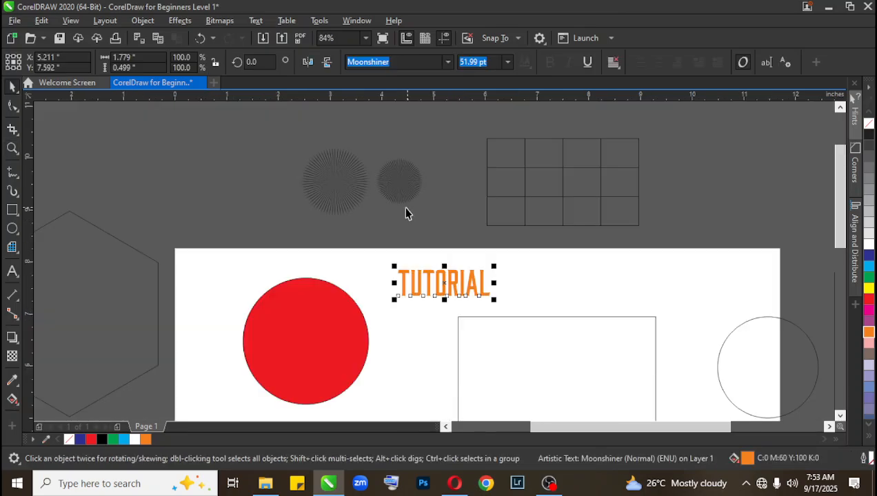
left_click(12, 276)
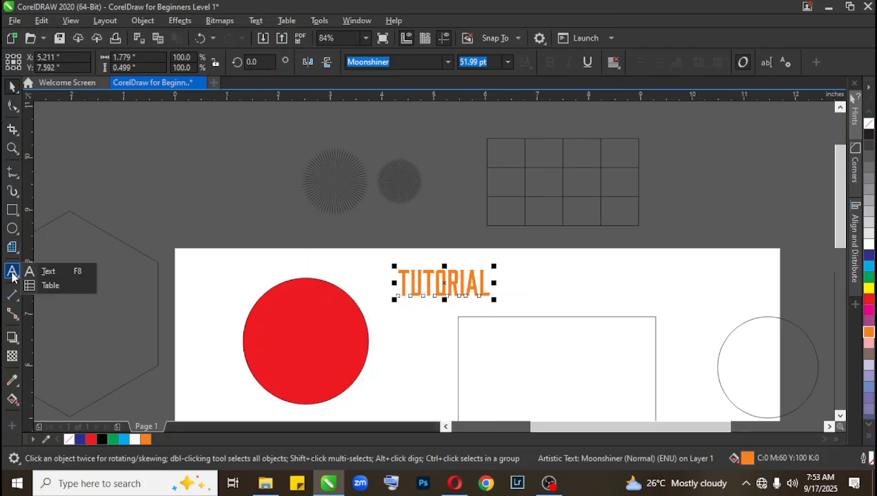
left_click(98, 285)
left_click_drag(112, 135, 250, 225)
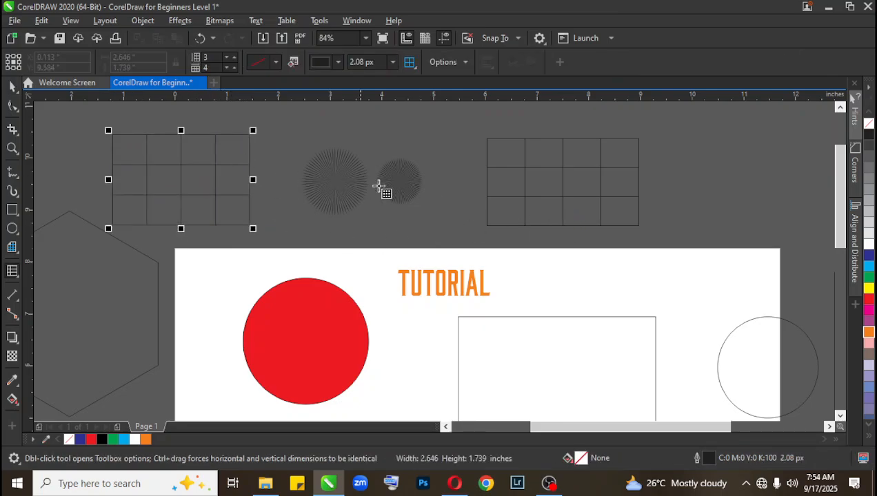
left_click(13, 87)
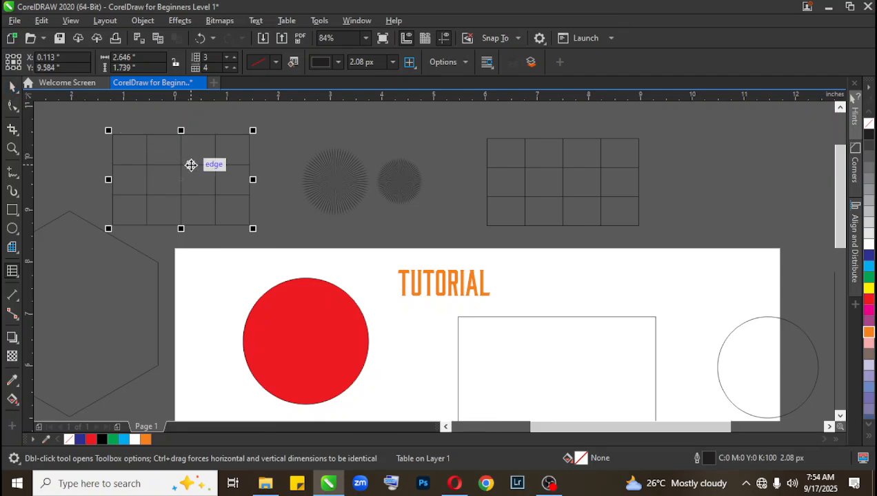
left_click_drag(193, 164, 218, 164)
key("Delete")
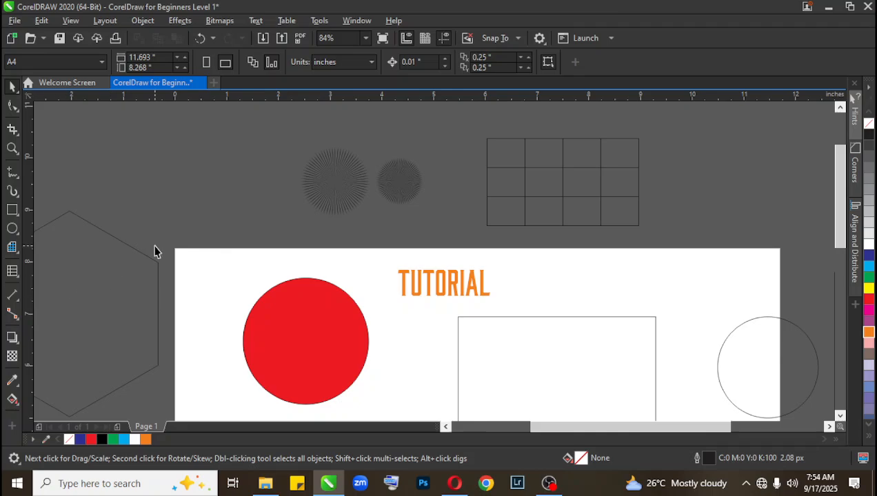
Step: Examine the available dimension tools and the group of effect tools containing Shadow, Contour, Blend and Block Shadow
left_click(11, 296)
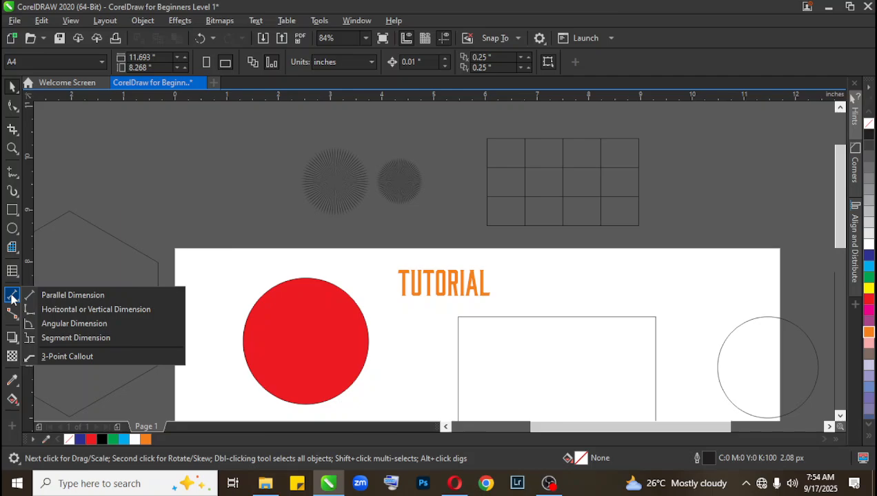
left_click(11, 296)
left_click(11, 296)
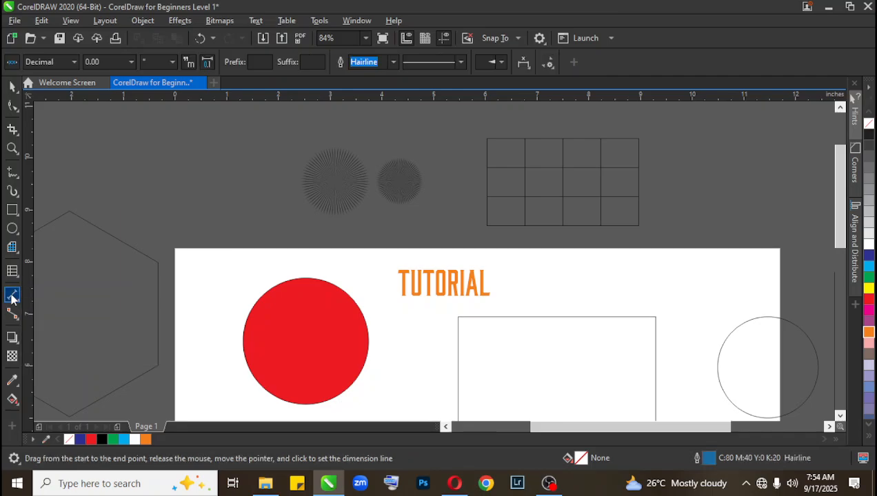
left_click(11, 298)
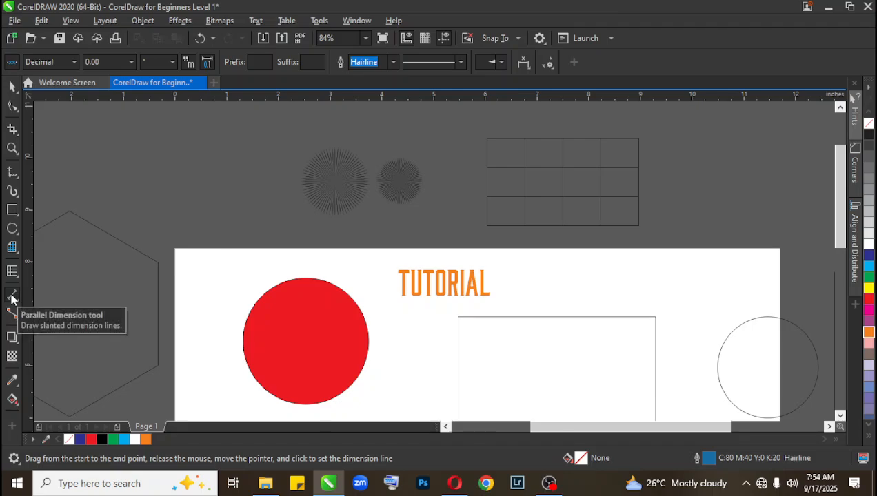
left_click(16, 341)
left_click(16, 341)
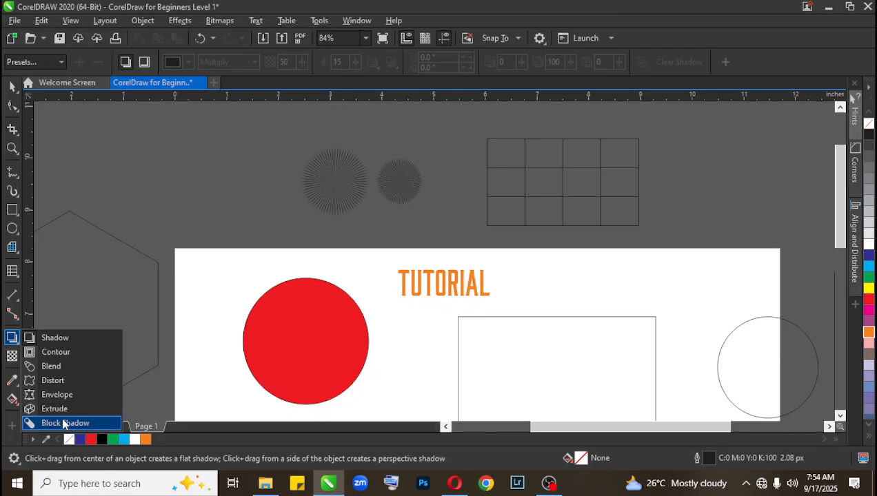
left_click(13, 343)
left_click(29, 337)
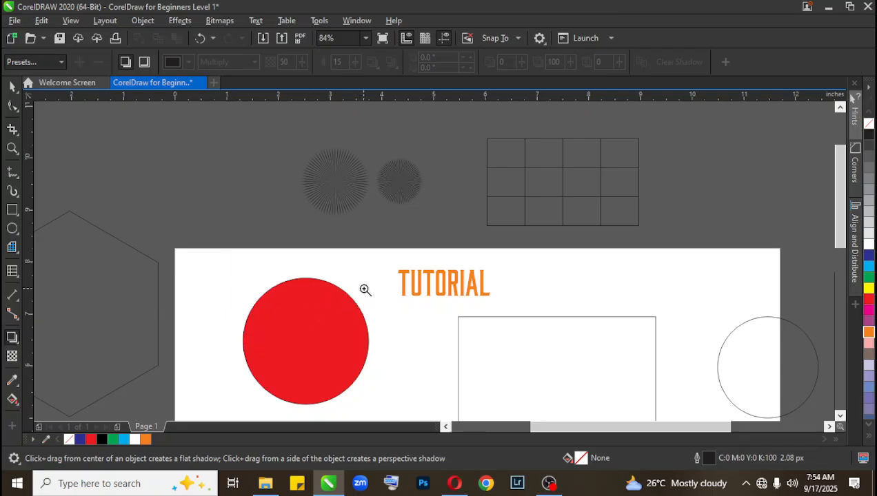
Step: Add a flat drop shadow to the TUTORIAL text, drawn from its upper edge almost straight down to its baseline, with opacity 50 and feathering 15
key("z")
left_click_drag(369, 253, 545, 334)
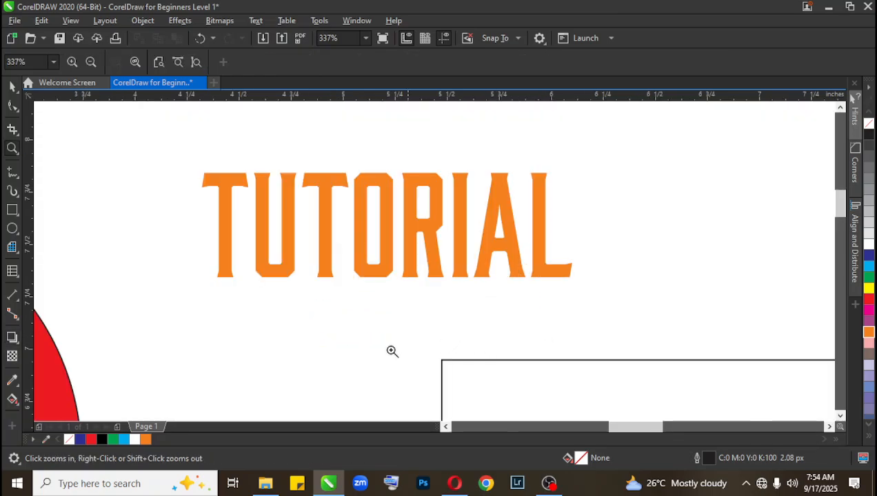
key("space")
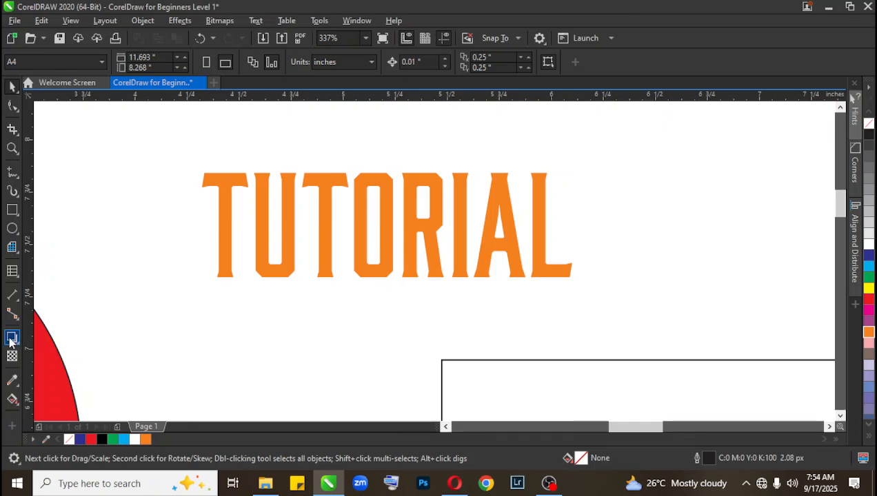
left_click(11, 339)
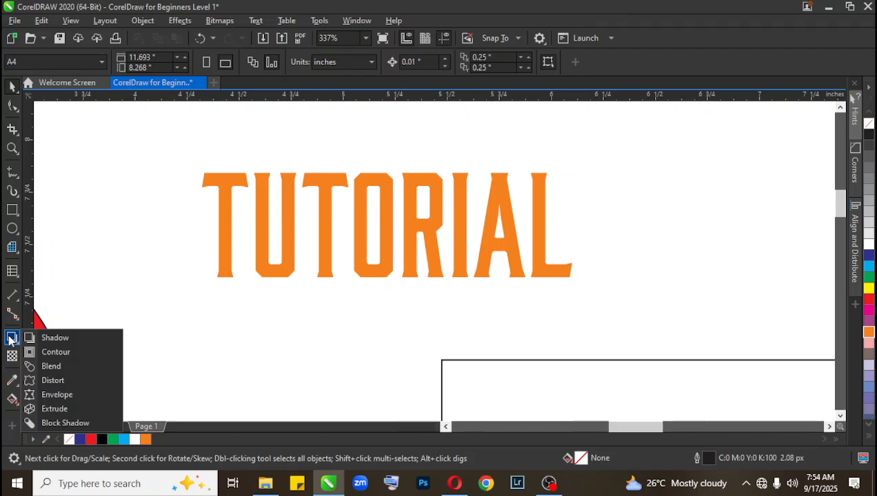
left_click(58, 338)
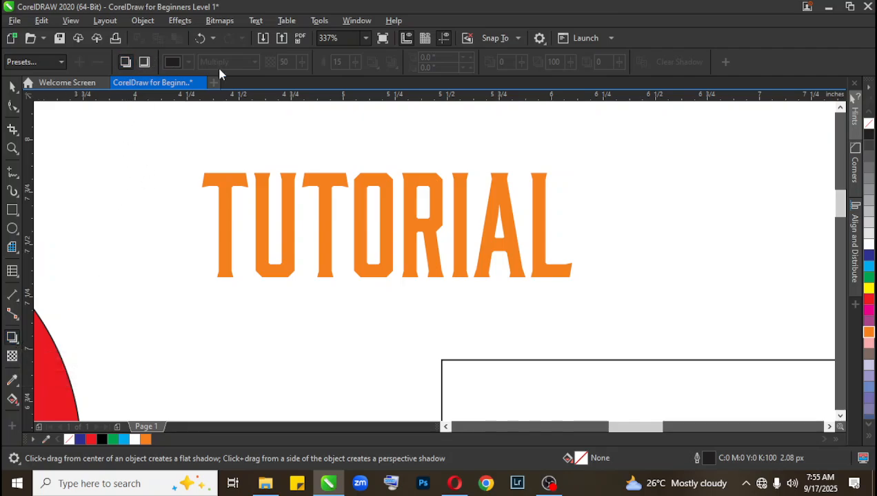
left_click(14, 271)
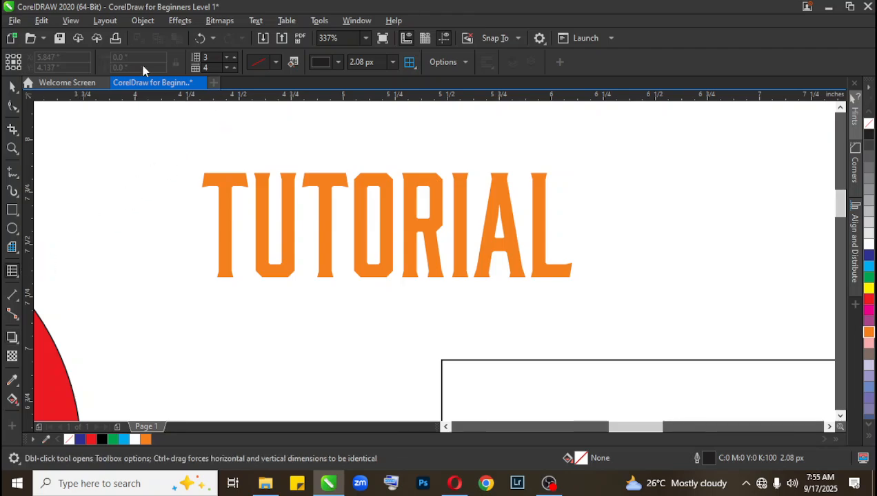
left_click(12, 271)
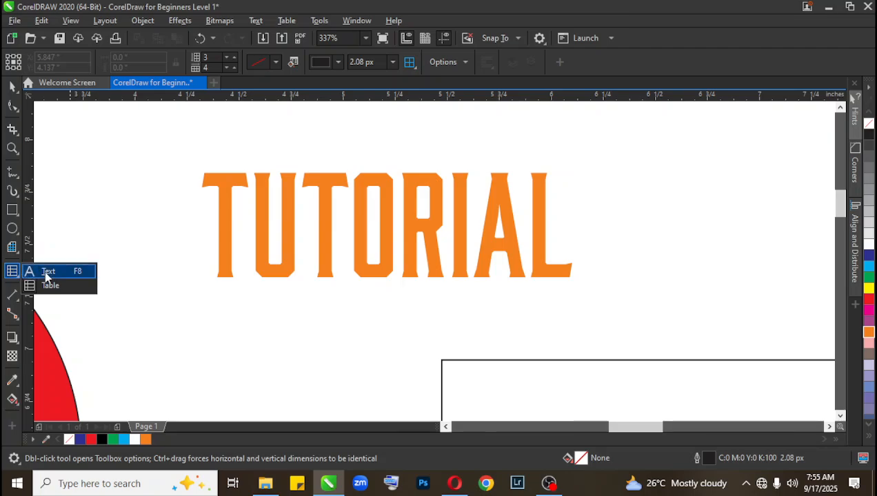
left_click(52, 271)
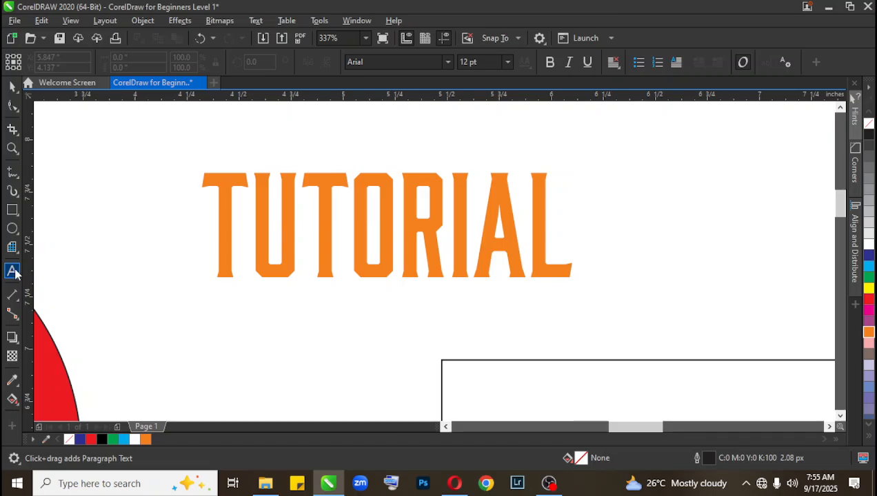
left_click(12, 338)
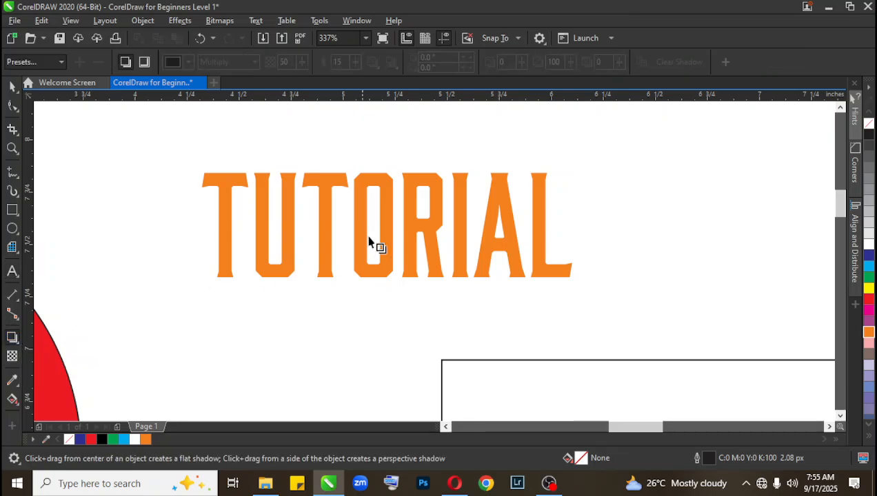
left_click(377, 178)
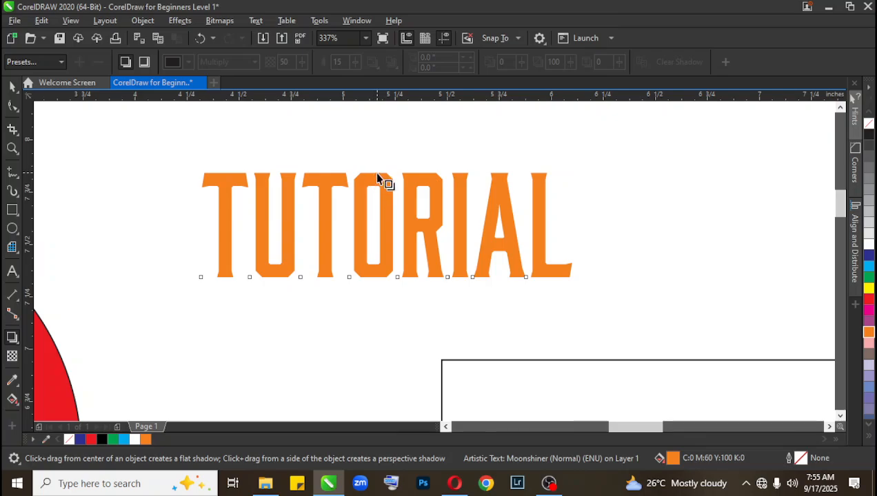
left_click_drag(377, 174, 387, 281)
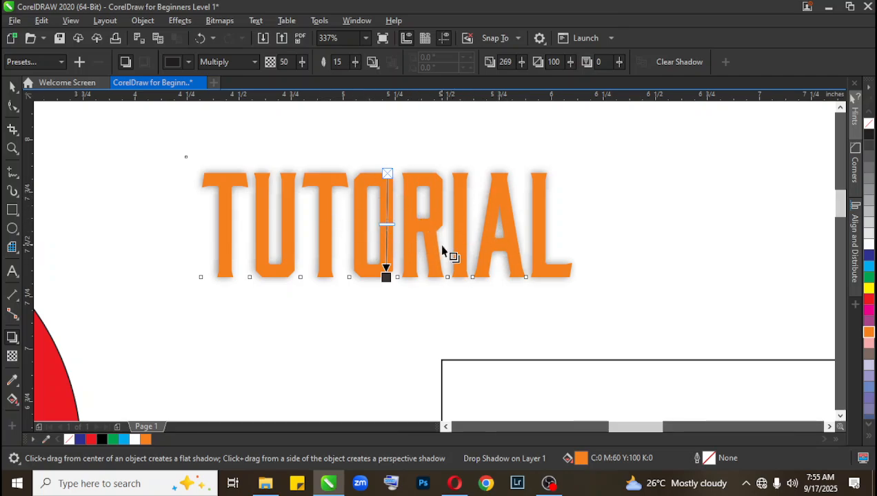
Step: Compare the TUTORIAL text at close range with and without its drop shadow by repeatedly undoing and redoing the shadow
key("z")
left_click_drag(172, 150, 621, 305)
key("space")
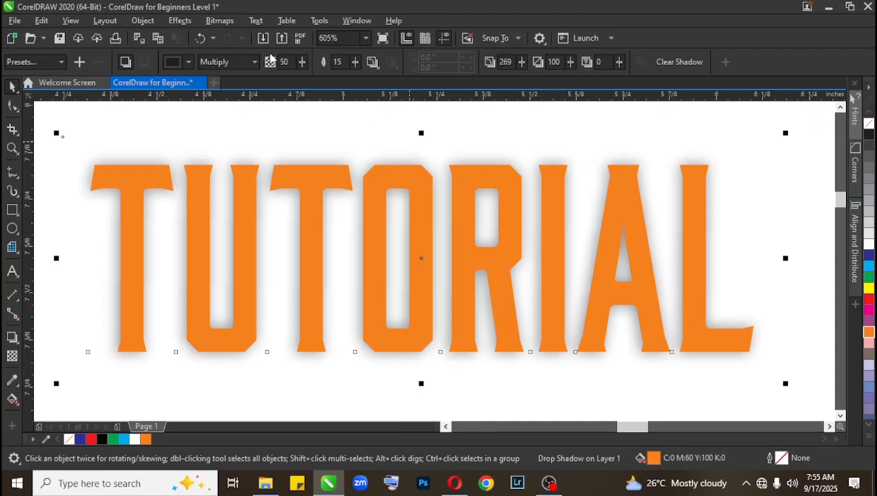
left_click(336, 63)
key("Delete")
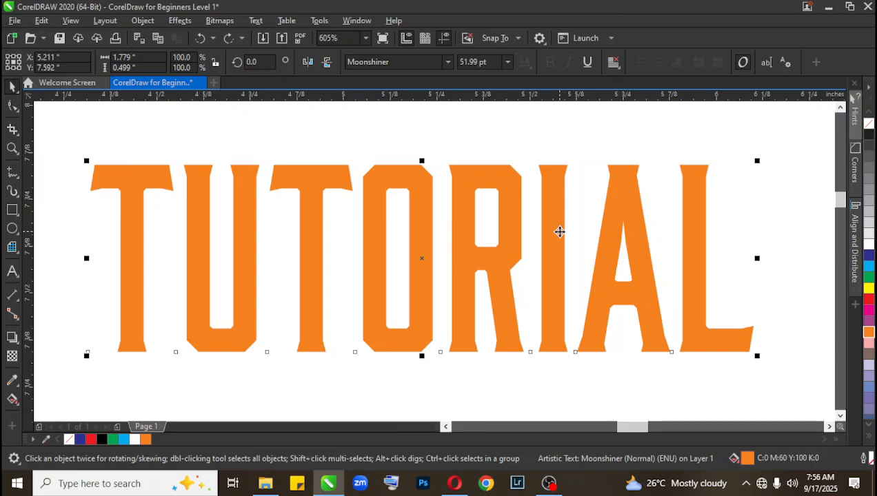
key("ctrl+shift+z")
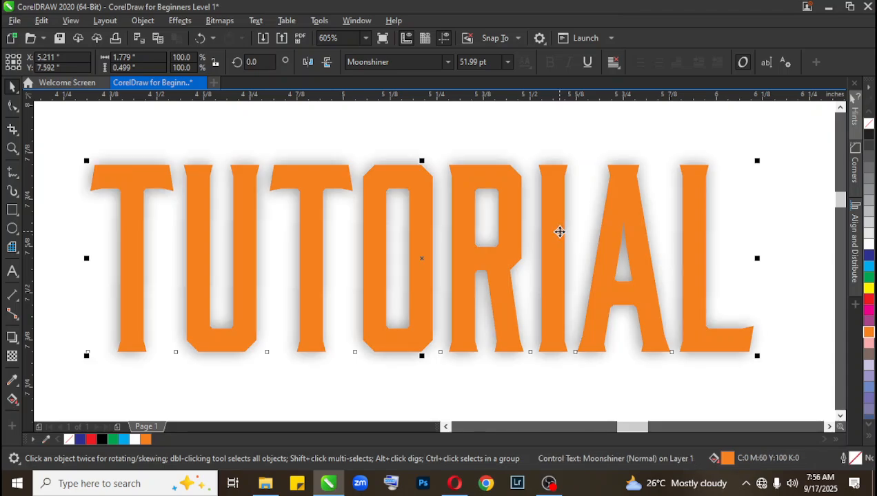
key("ctrl+z")
key("ctrl+shift+z")
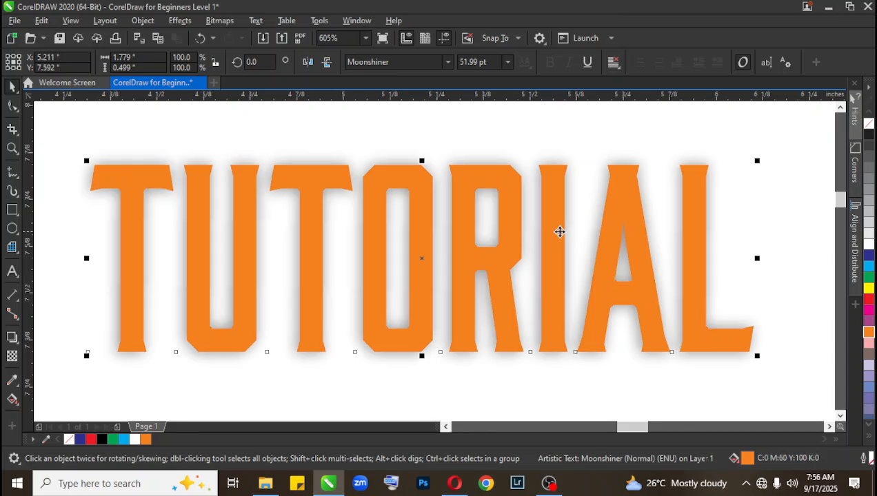
key("ctrl+z")
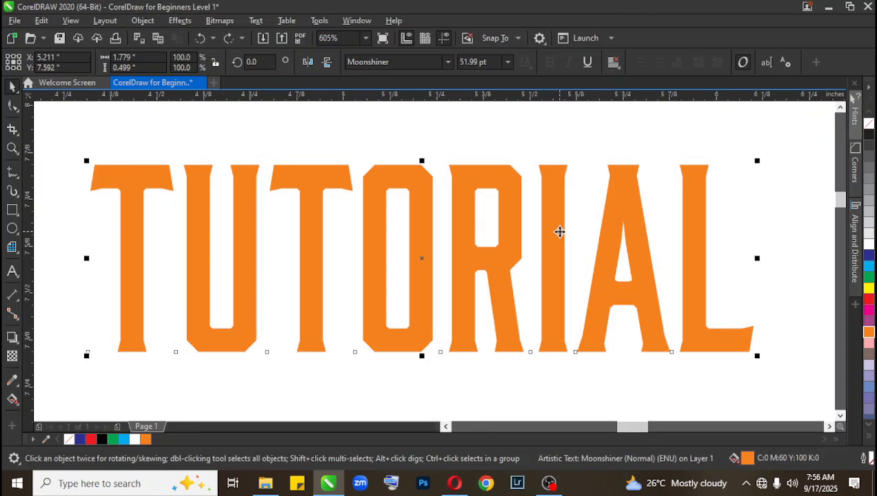
key("ctrl+shift+z")
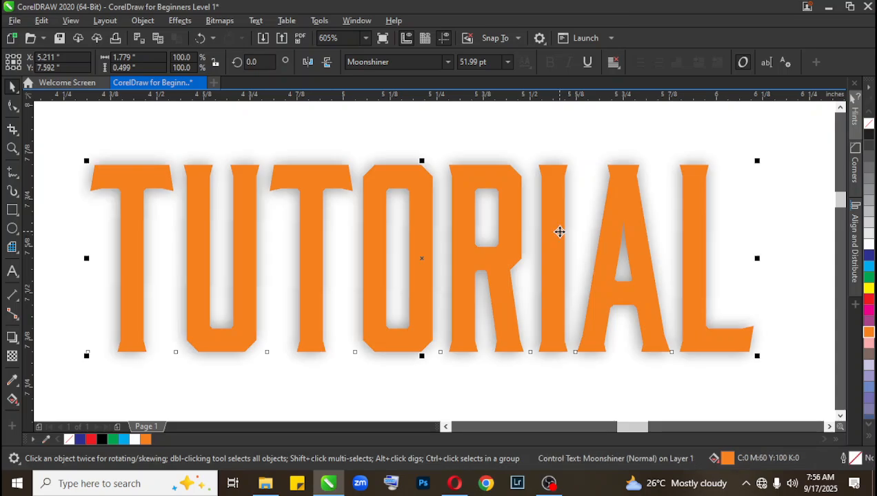
key("ctrl+z")
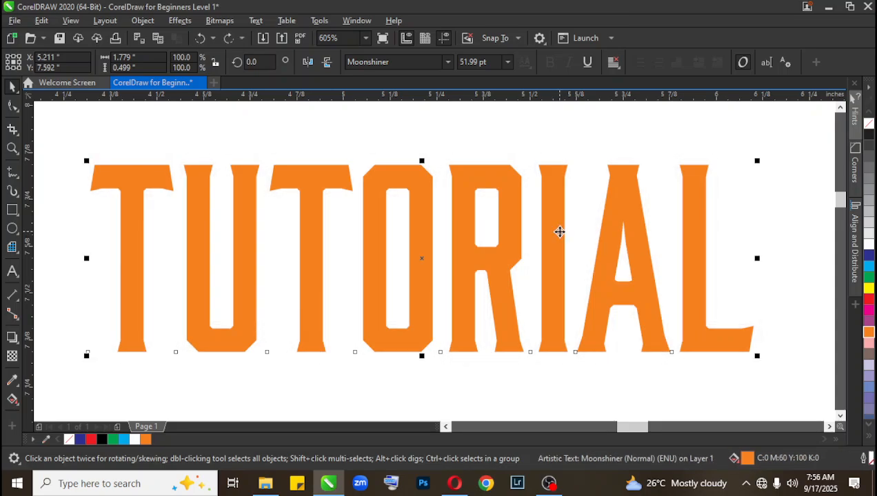
key("ctrl+shift+z")
Step: Apply a uniform transparency of 50 to the red circle
key("z")
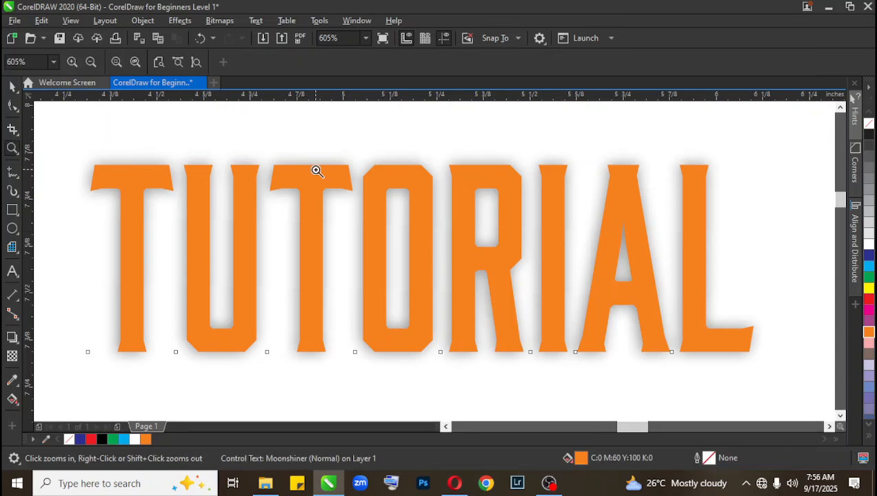
scroll(315, 176, "down", 2)
scroll(327, 203, "down", 4)
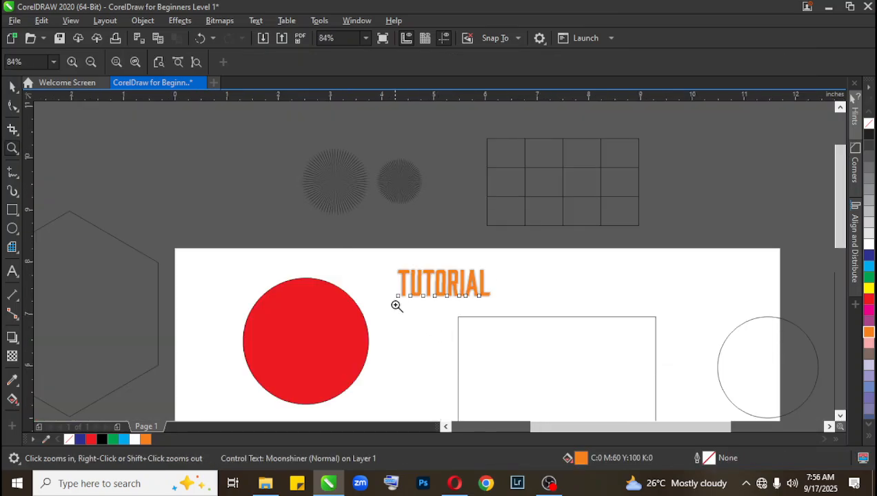
key("space")
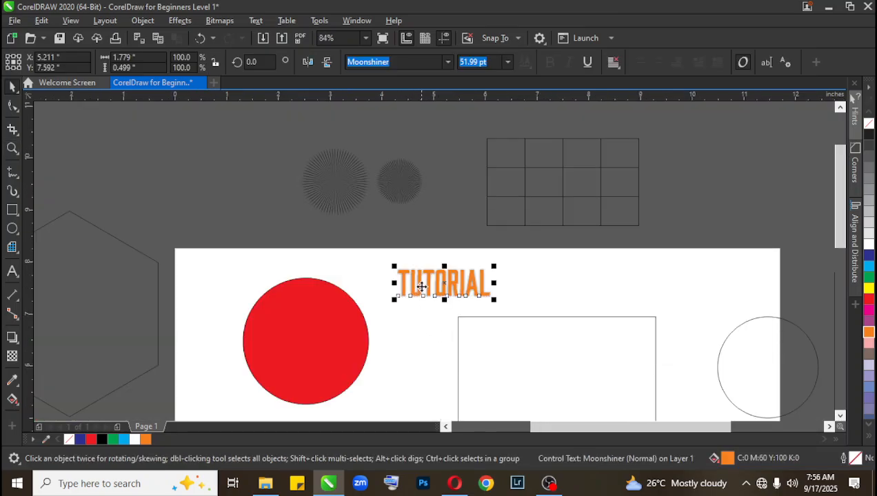
left_click(12, 357)
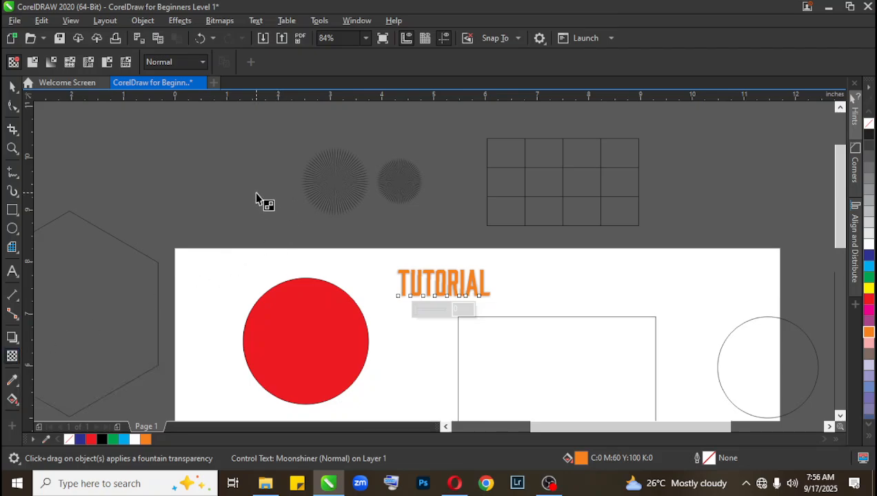
left_click(12, 87)
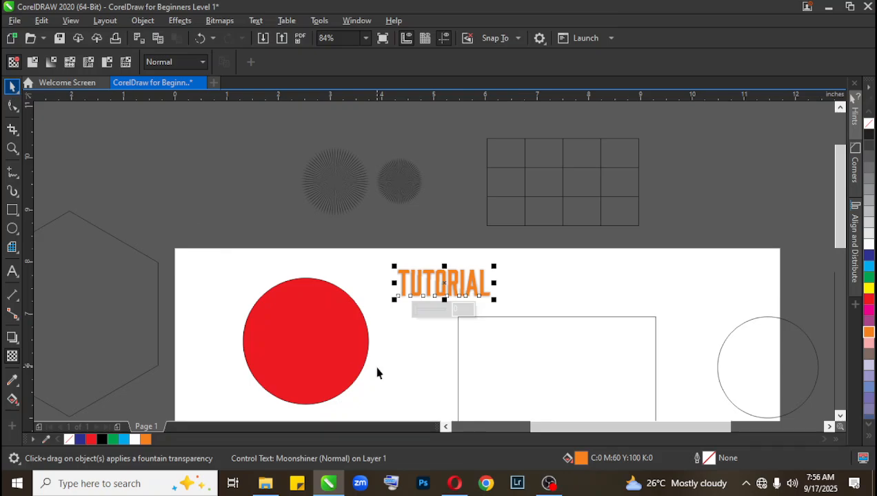
left_click(292, 318)
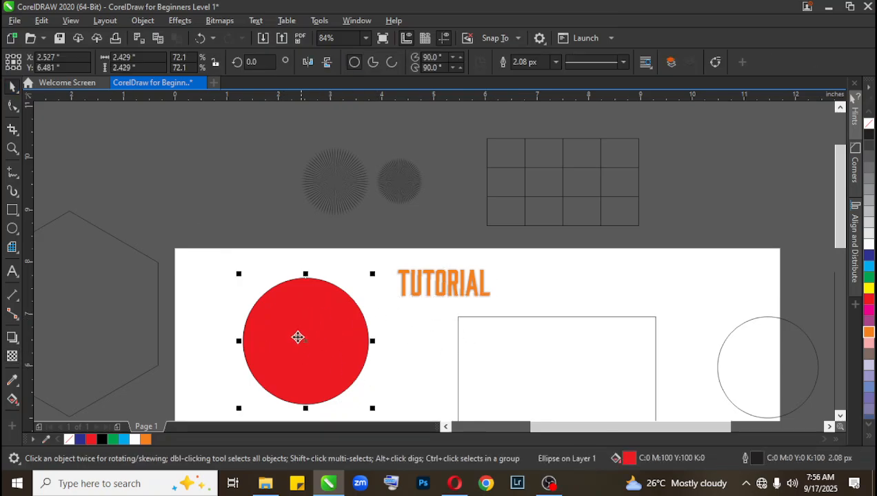
left_click(12, 357)
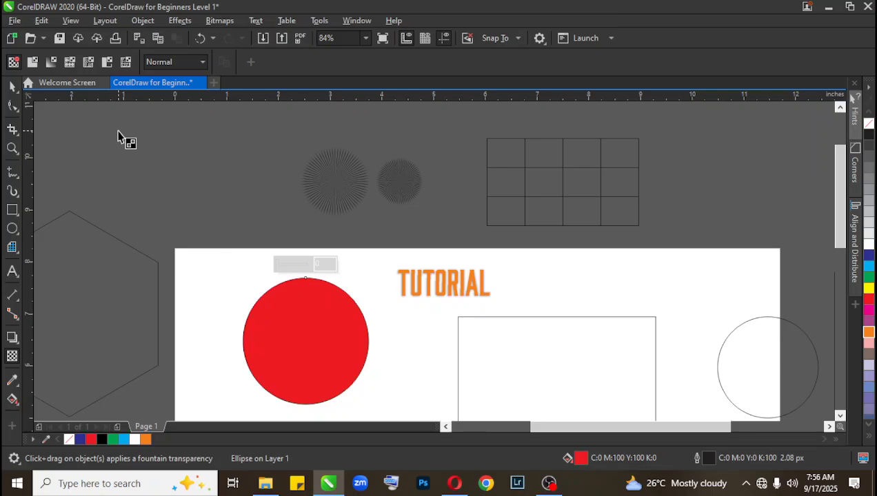
left_click(34, 66)
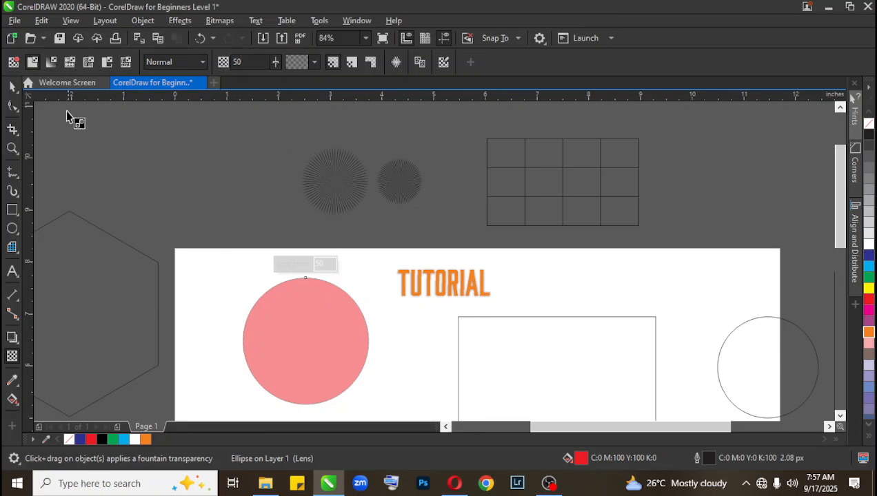
Step: Try linear fountain, vector pattern and bitmap pattern transparencies on the red circle and finish with an elliptical fountain transparency
left_click(49, 63)
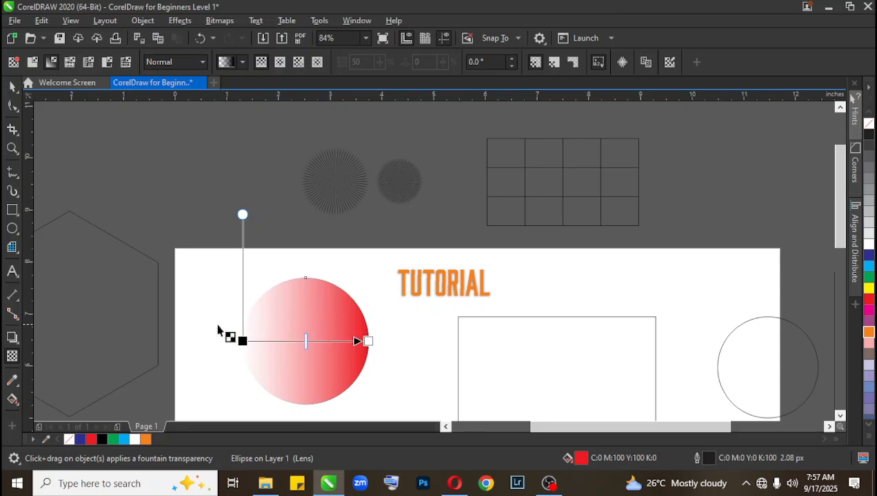
left_click(70, 62)
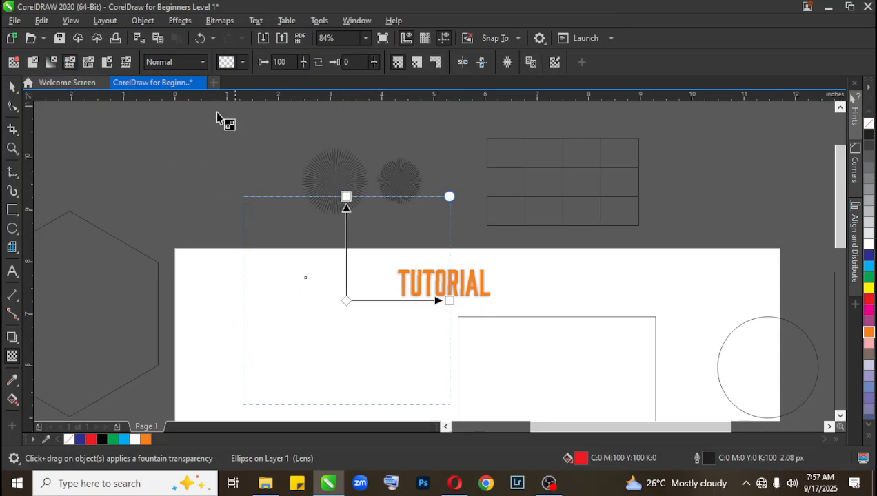
left_click(87, 63)
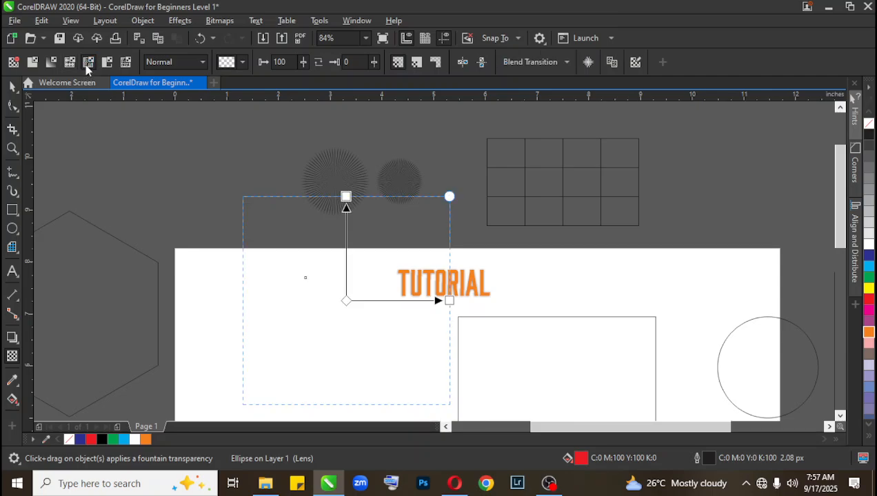
left_click(51, 62)
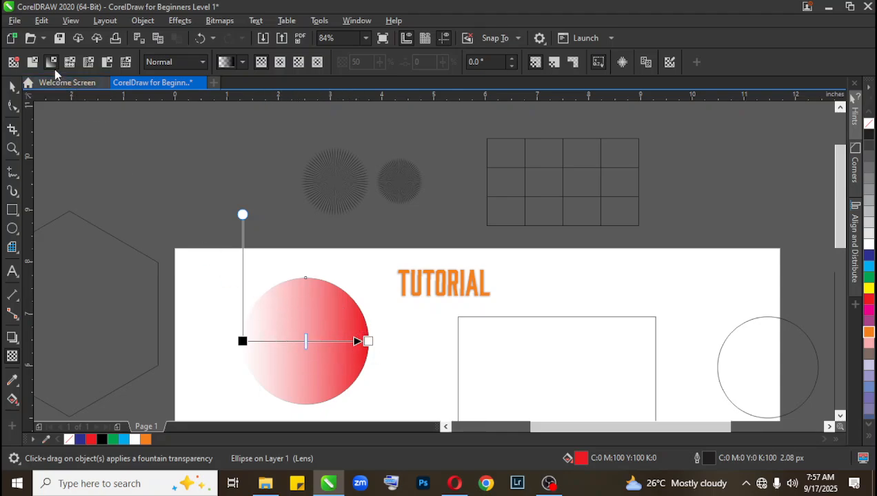
left_click(280, 64)
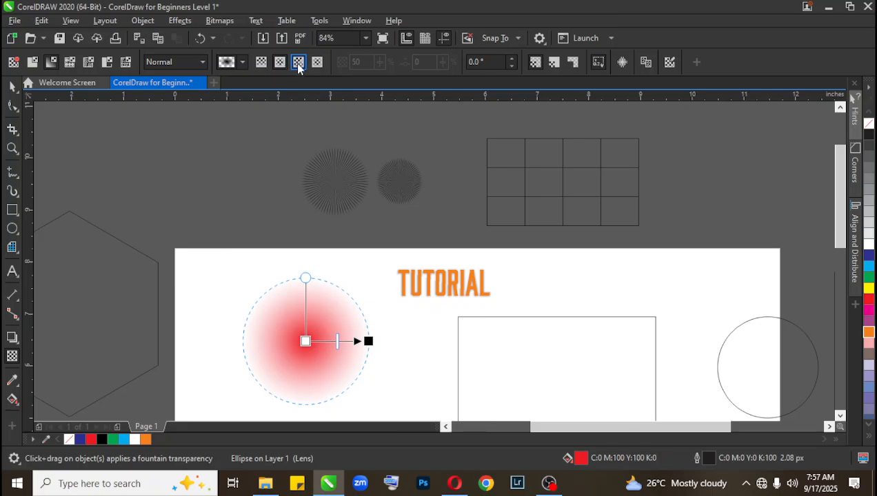
Step: Try conical, rectangular and linear fountain transparencies on the red circle and return it to an elliptical fountain transparency
left_click(298, 63)
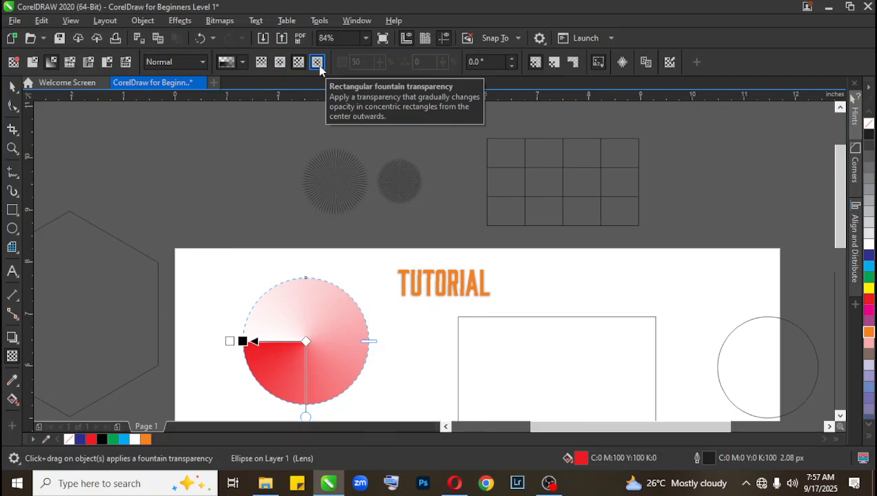
left_click(317, 65)
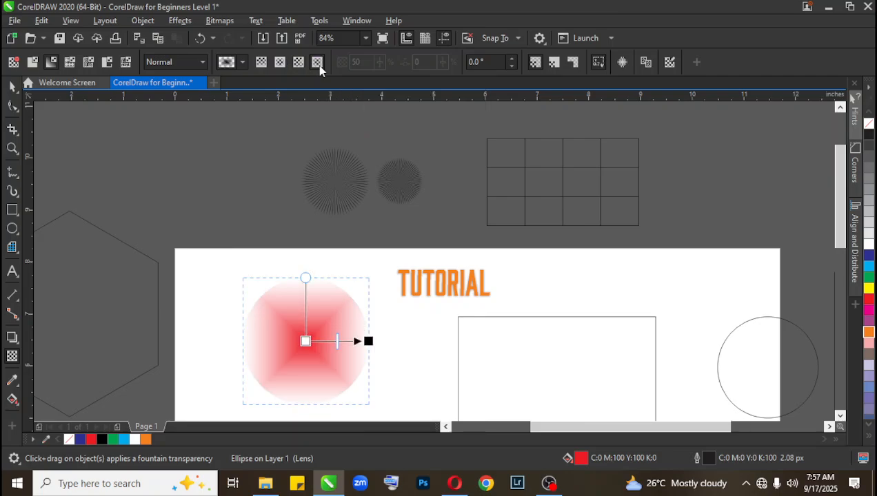
left_click(279, 63)
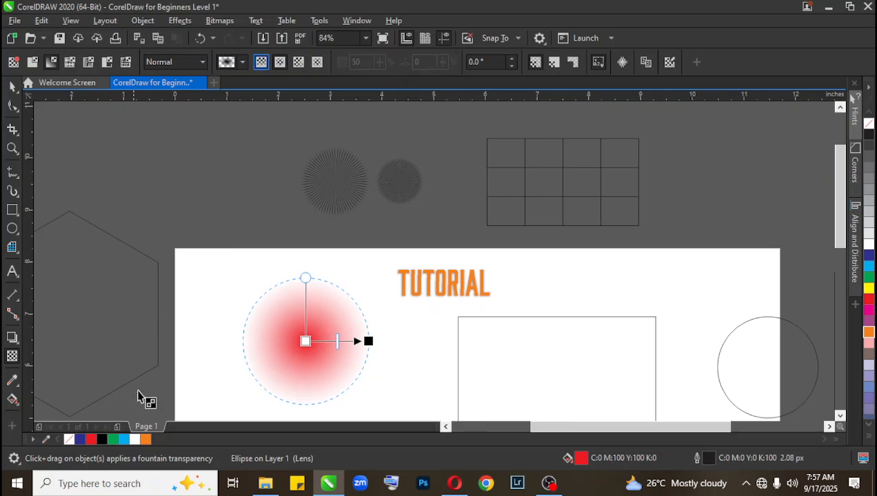
left_click(277, 64)
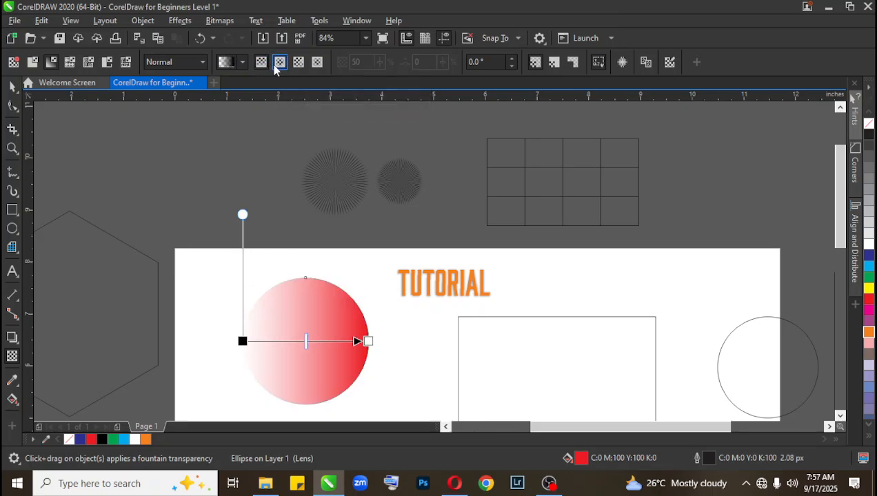
left_click(277, 63)
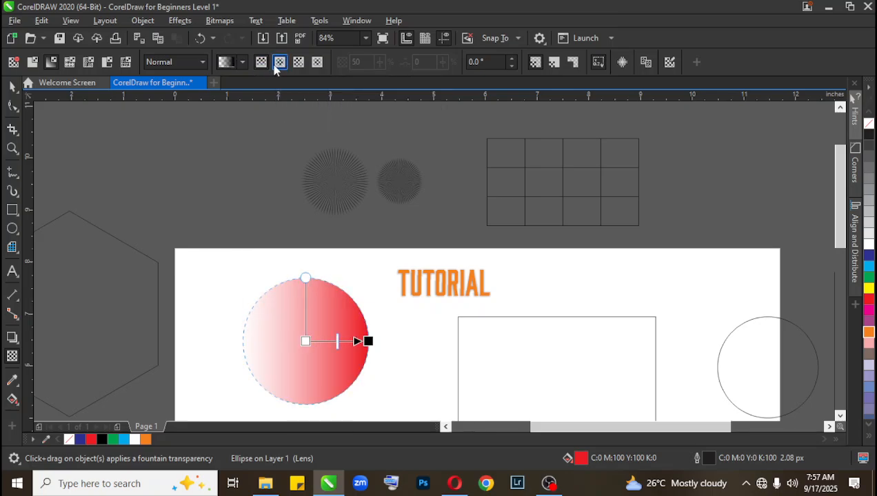
left_click(14, 86)
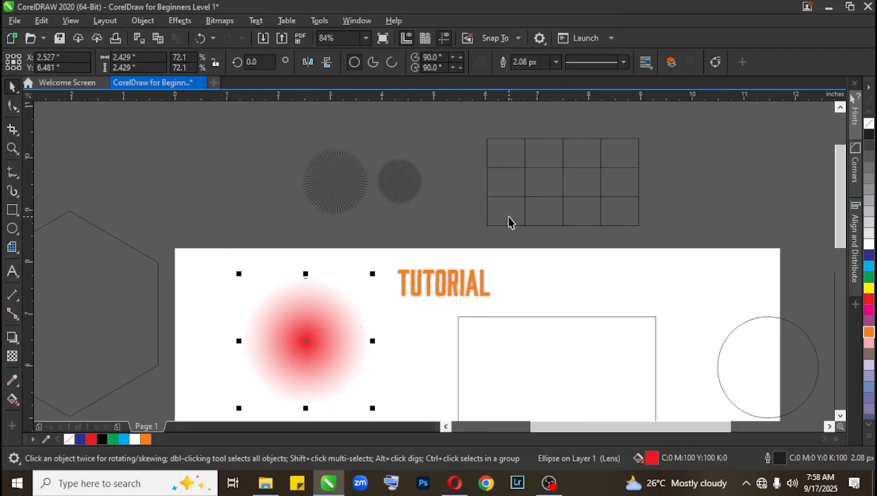
Step: Save the drawing in Documents as "CorelDraw for Beginners Level 1" in CDR format and deselect the red circle
left_click(13, 21)
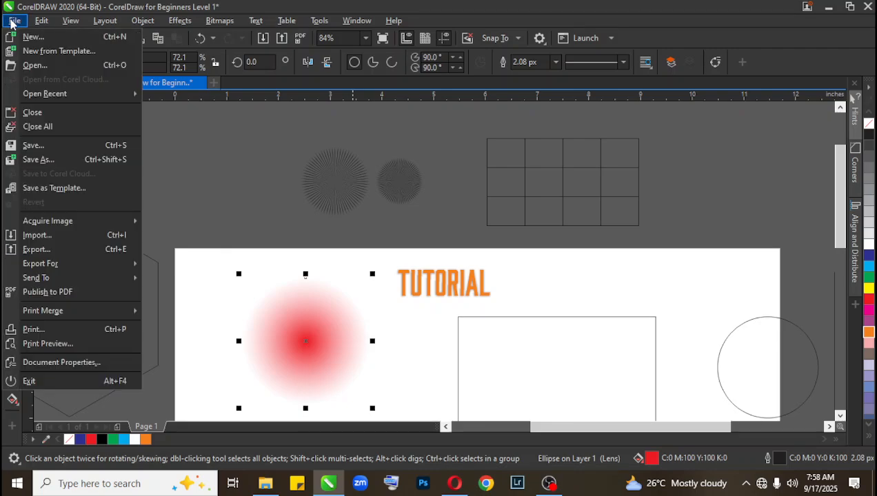
left_click(41, 147)
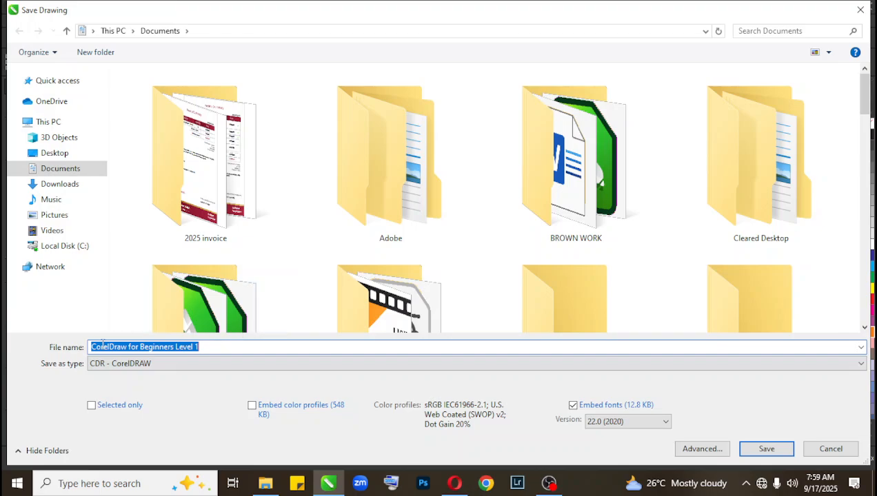
left_click(208, 348)
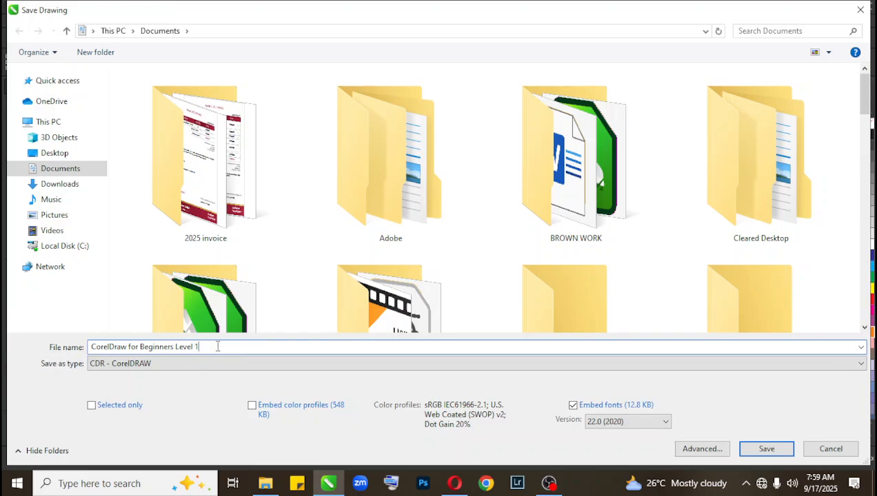
left_click_drag(199, 347, 69, 353)
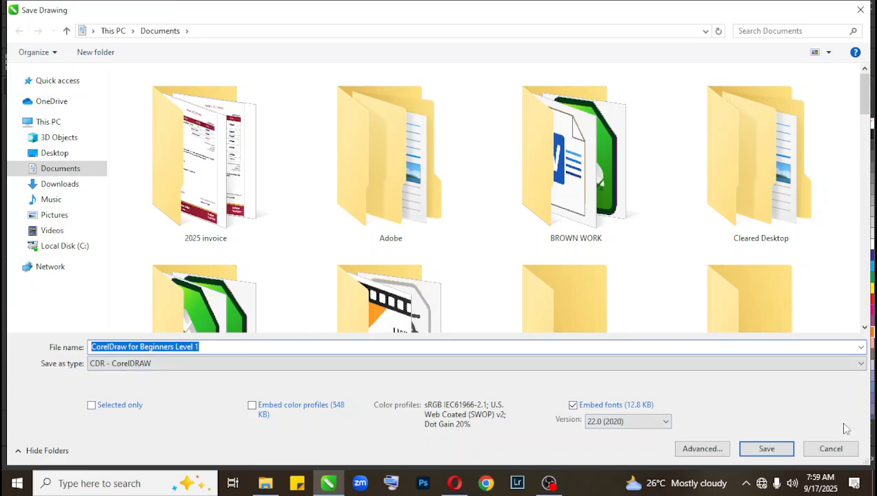
left_click(781, 449)
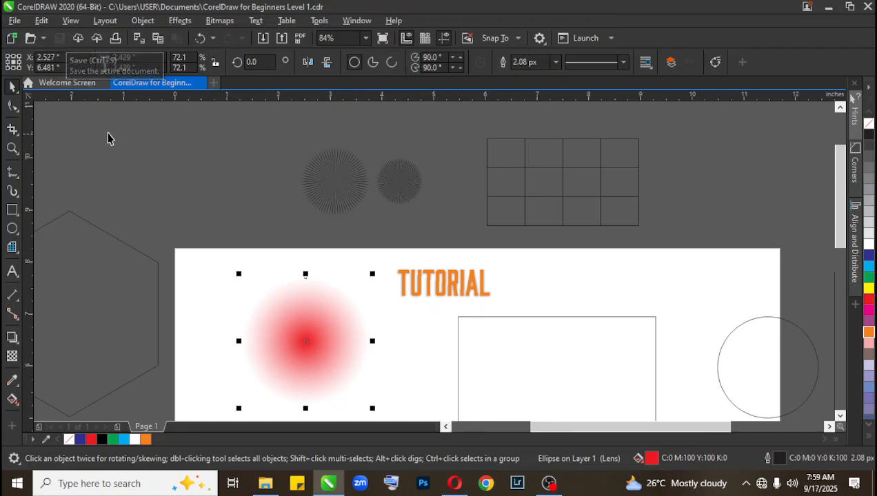
left_click(198, 171)
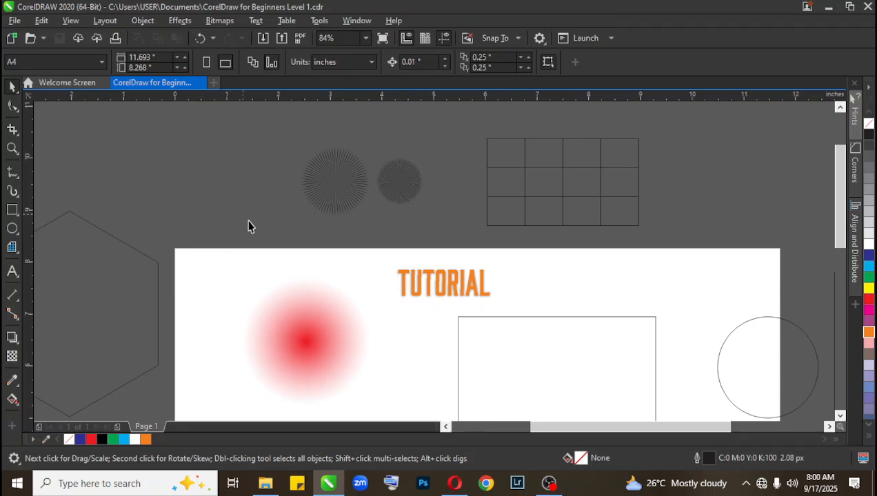
left_click(556, 481)
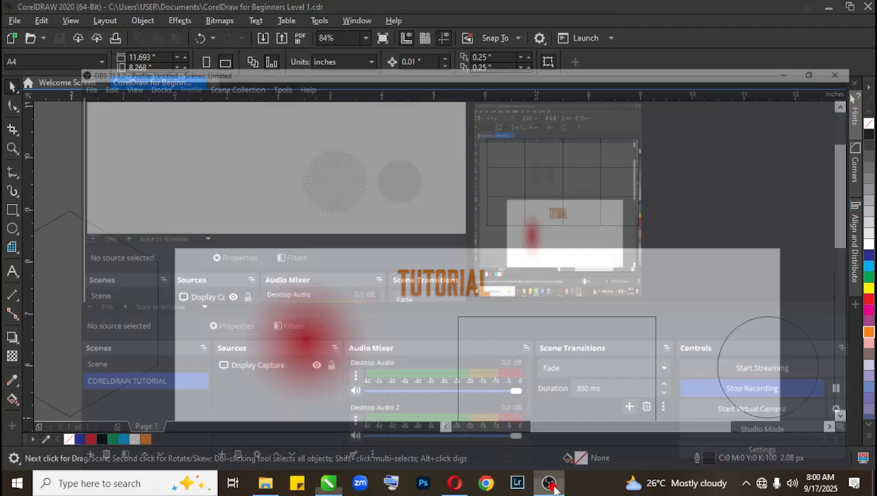